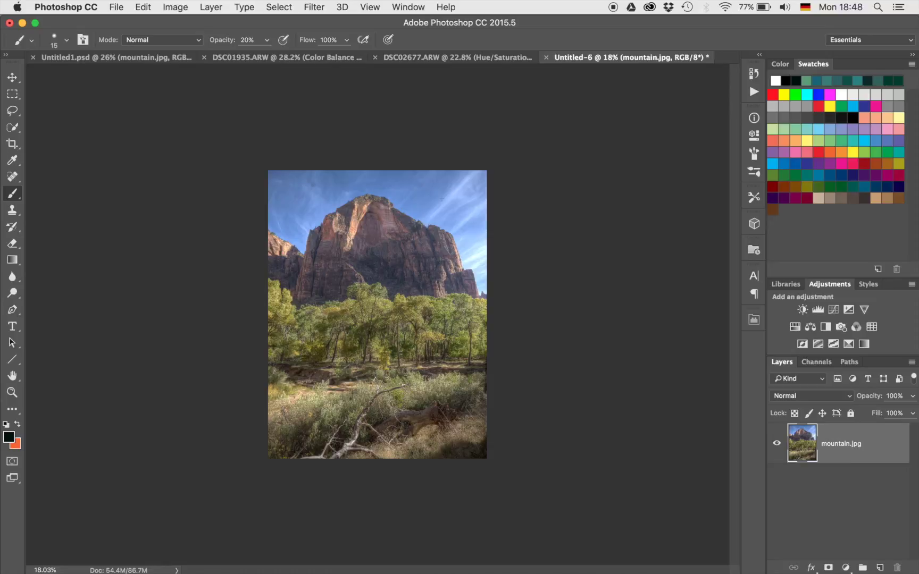
- Extend the canvas below the mountain photo with the Crop tool, adding roughly half the photo's height as empty space
{"action": "key", "text": "c"}
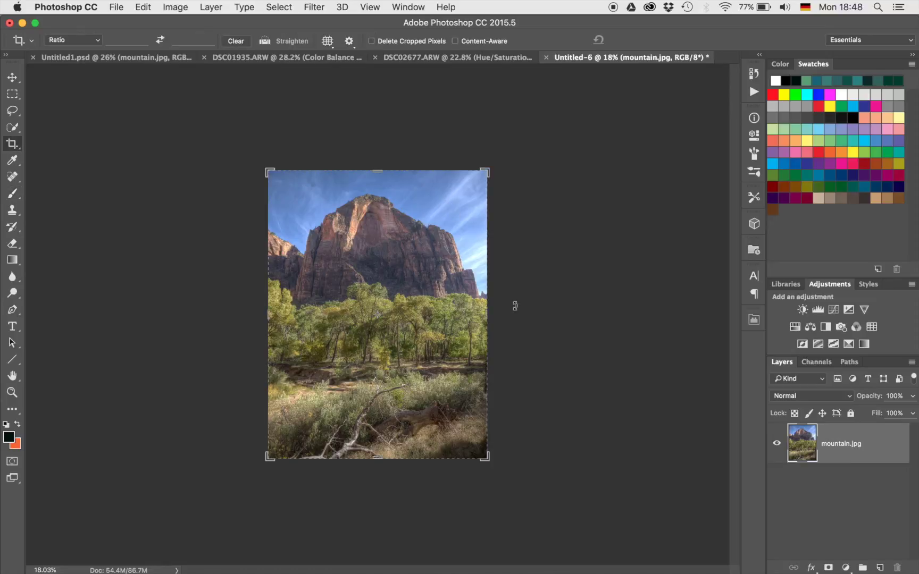
{"action": "key", "text": "super+minus"}
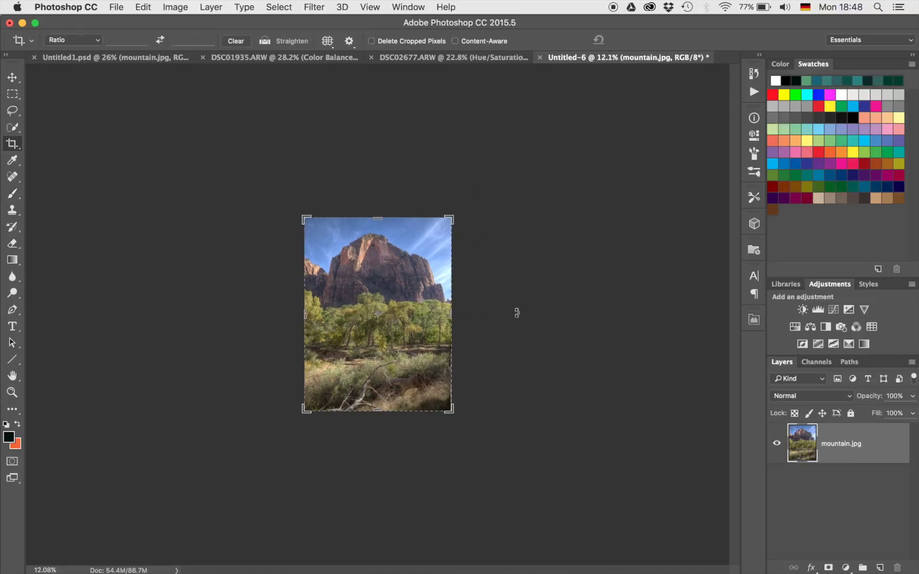
{"action": "left_click_drag", "start_coordinate": [381, 414], "coordinate": [378, 466]}
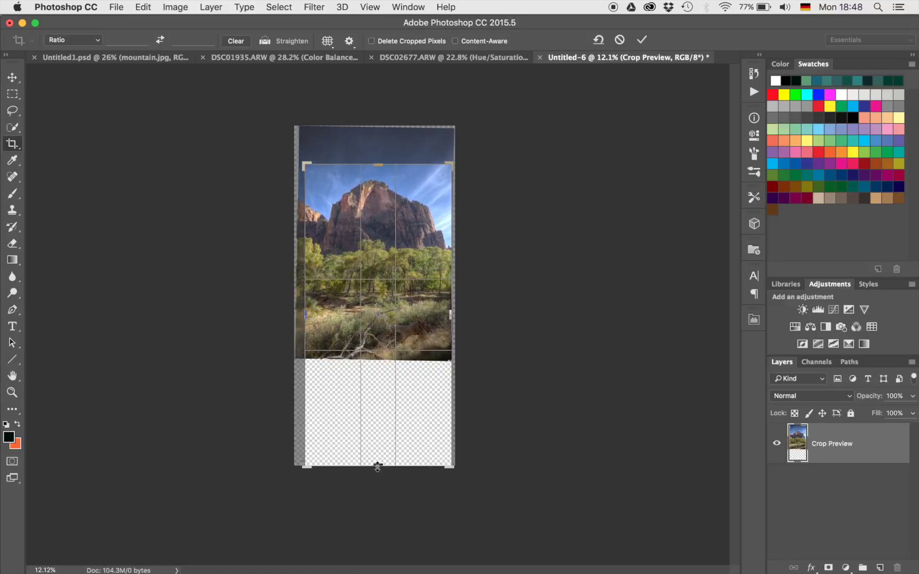
{"action": "key", "text": "Return"}
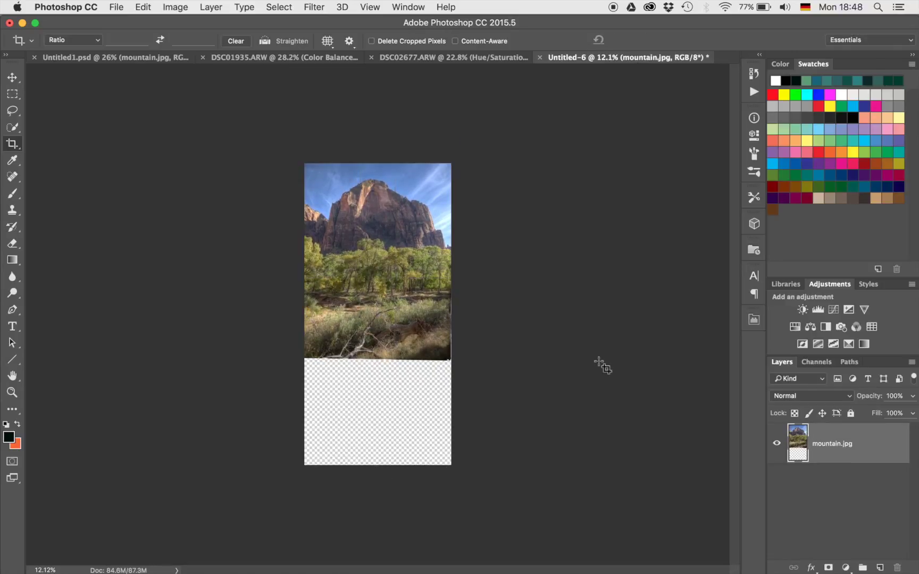
- Select the upper part of the photo across its full width, from the sky down to the riverbank, and copy it to a new layer
{"action": "key", "text": "m"}
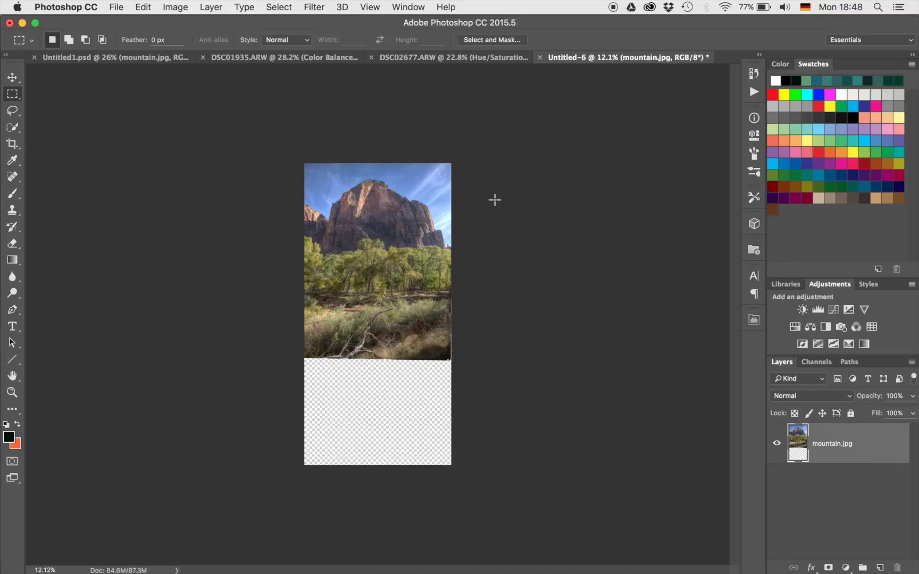
{"action": "left_click_drag", "start_coordinate": [279, 149], "coordinate": [478, 295]}
{"action": "key", "text": "super+plus"}
{"action": "key", "text": "super+plus"}
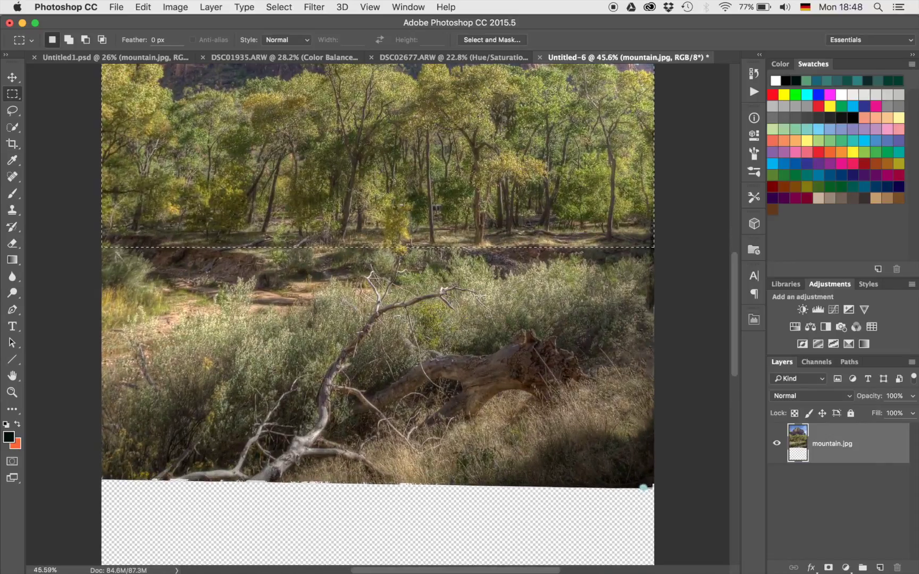
{"action": "key", "text": "super+minus"}
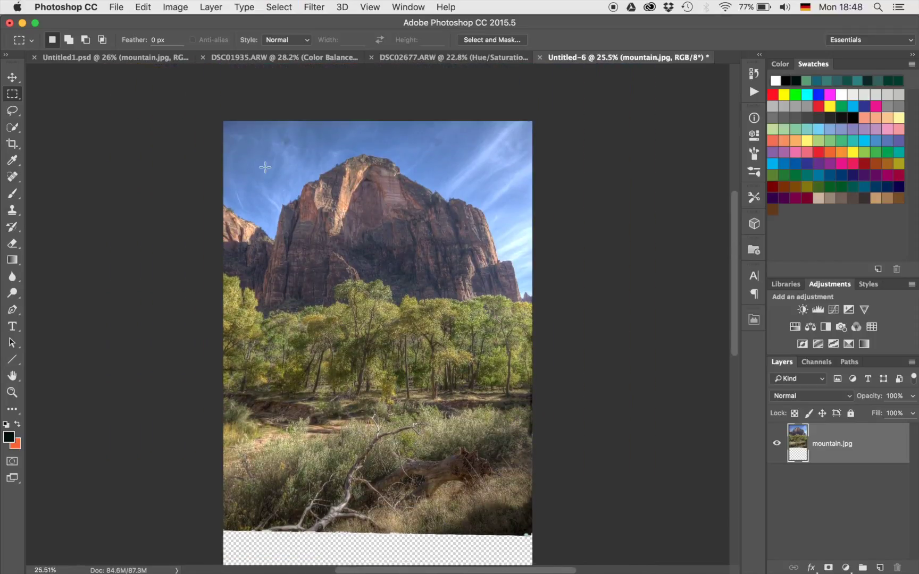
{"action": "left_click_drag", "start_coordinate": [193, 96], "coordinate": [637, 412]}
{"action": "key", "text": "super+j"}
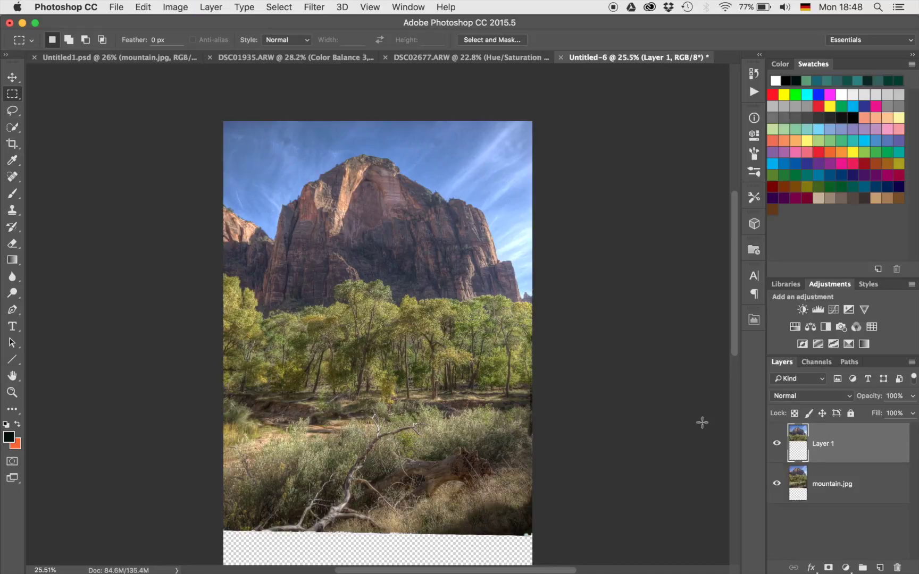
- Compare the copied layer with the original by toggling its visibility and shifting it aside and back into place
{"action": "left_click", "coordinate": [777, 444]}
{"action": "left_click", "coordinate": [777, 443]}
{"action": "key", "text": "v"}
{"action": "left_click_drag", "start_coordinate": [497, 325], "coordinate": [410, 379]}
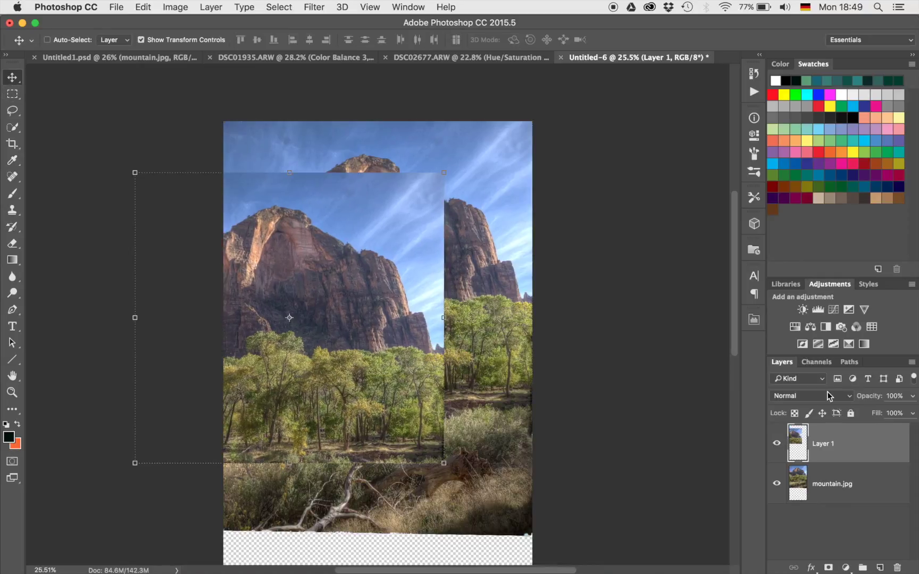
{"action": "left_click", "coordinate": [776, 443]}
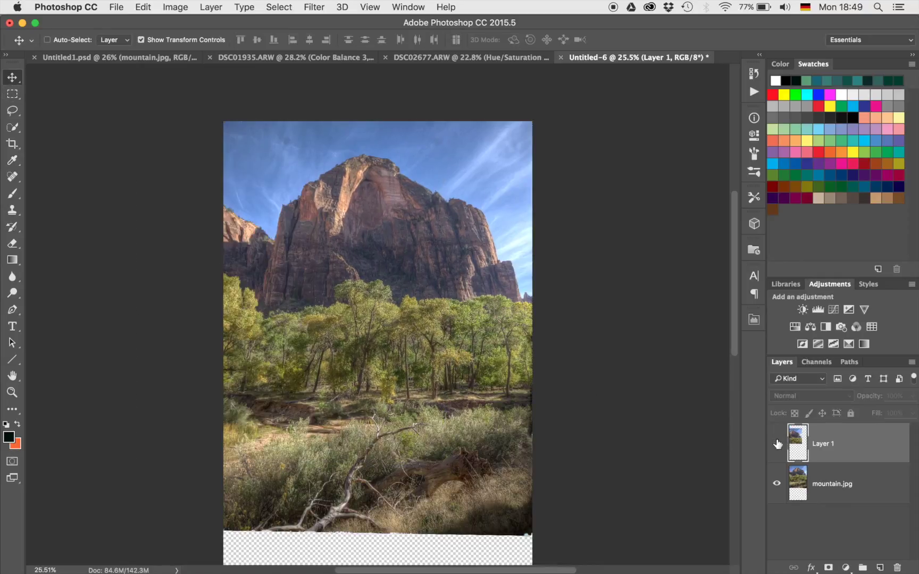
{"action": "left_click", "coordinate": [777, 443]}
{"action": "left_click", "coordinate": [777, 444]}
{"action": "left_click", "coordinate": [777, 444]}
{"action": "left_click_drag", "start_coordinate": [339, 310], "coordinate": [423, 254]}
- Flip the copied layer vertically with Free Transform
{"action": "key", "text": "super"}
{"action": "key", "text": "super+t"}
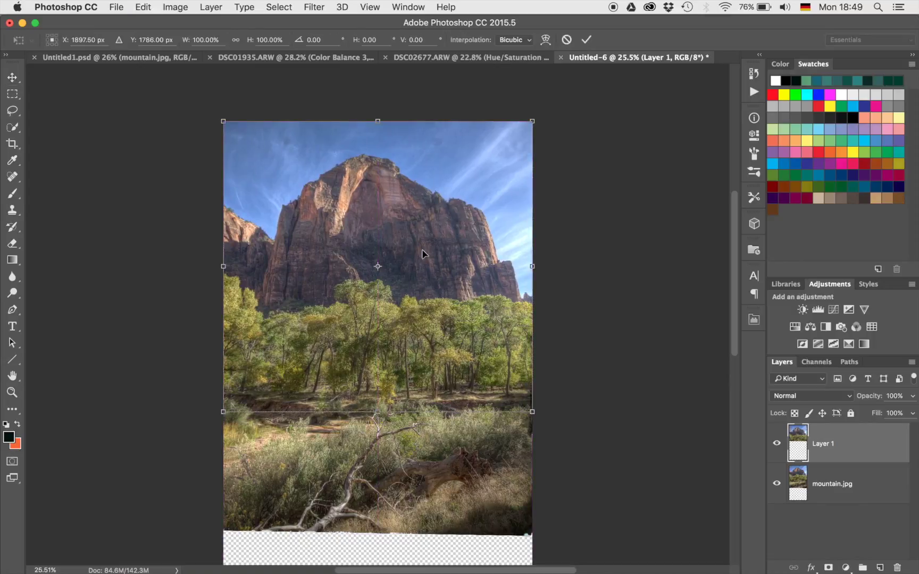
{"action": "right_click", "coordinate": [424, 254]}
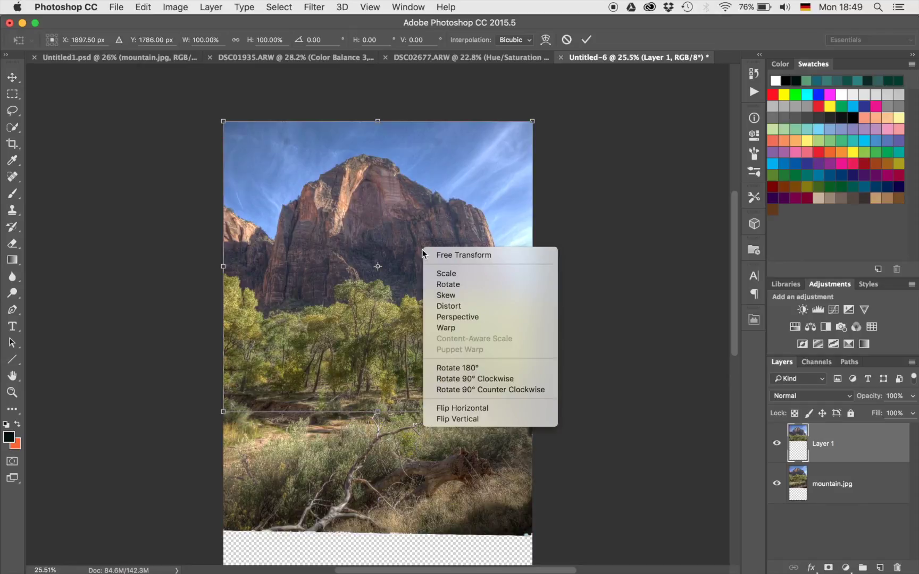
{"action": "left_click", "coordinate": [457, 420]}
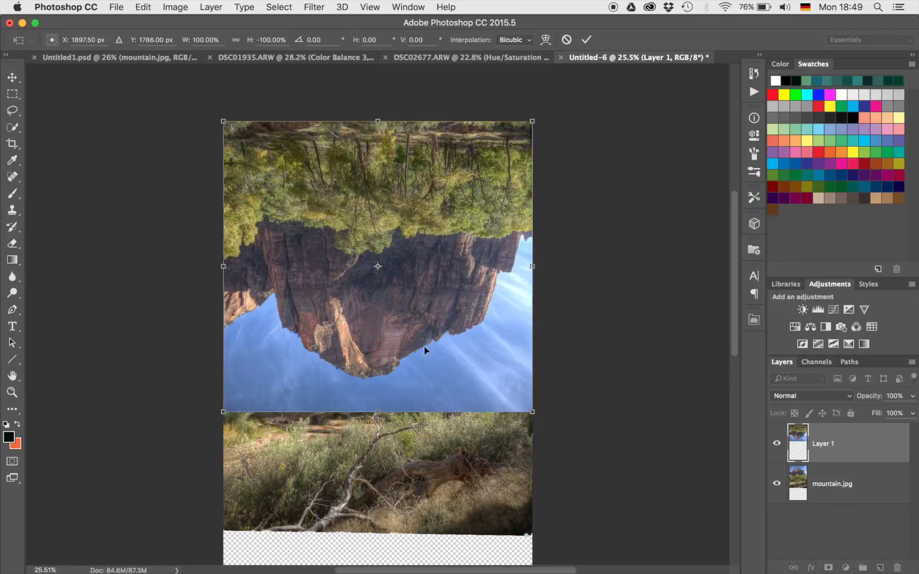
- Move the flipped copy straight down to Y 5288 px so its upper edge meets the riverbank, and apply the transform
{"action": "key", "text": "super+minus"}
{"action": "left_click_drag", "start_coordinate": [399, 245], "coordinate": [398, 433]}
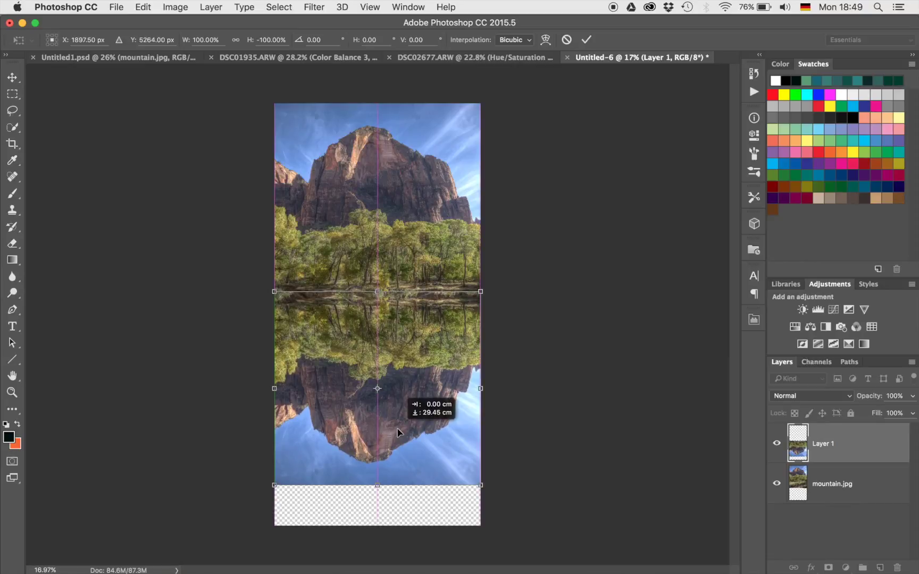
{"action": "left_click_drag", "start_coordinate": [398, 433], "coordinate": [398, 434]}
{"action": "key", "text": "super+plus"}
{"action": "key", "text": "super+plus"}
{"action": "key", "text": "super+plus"}
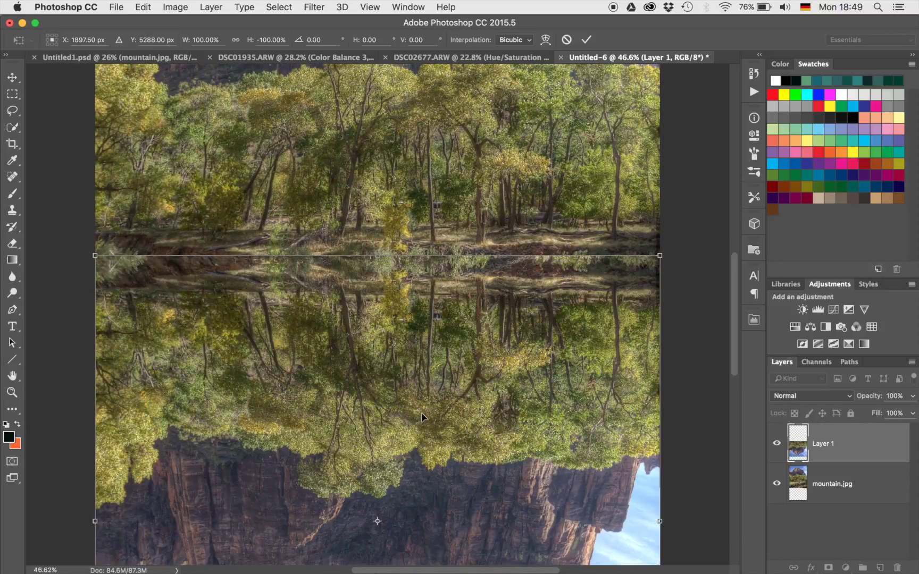
{"action": "key", "text": "Return"}
- Crop away the empty transparent strip below the reflection
{"action": "scroll", "coordinate": [422, 415], "scroll_direction": "down", "scroll_amount": 5}
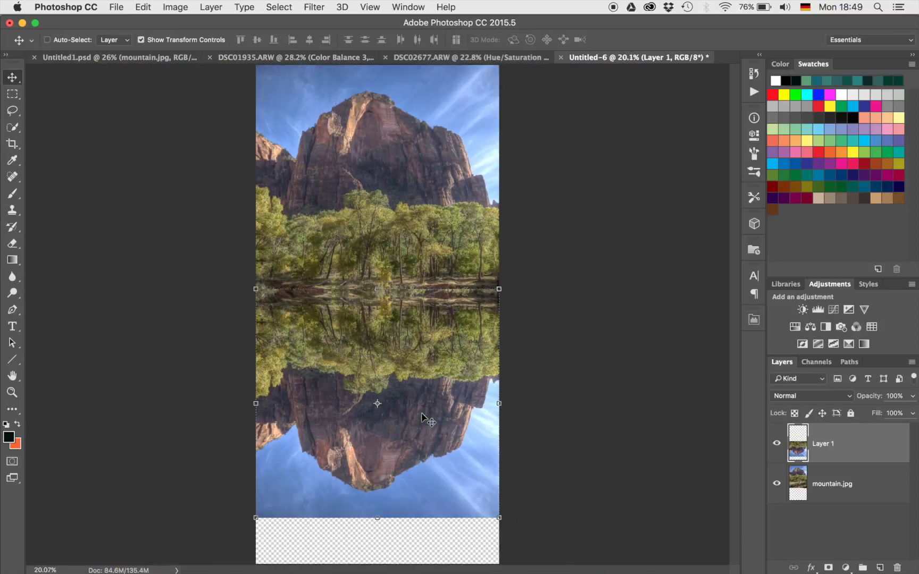
{"action": "scroll", "coordinate": [422, 418], "scroll_direction": "down", "scroll_amount": 4}
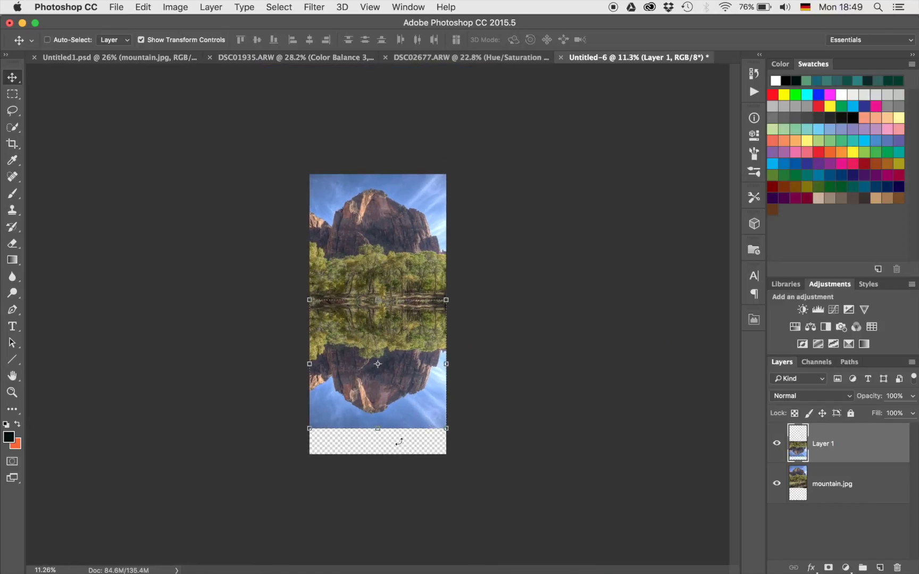
{"action": "key", "text": "c"}
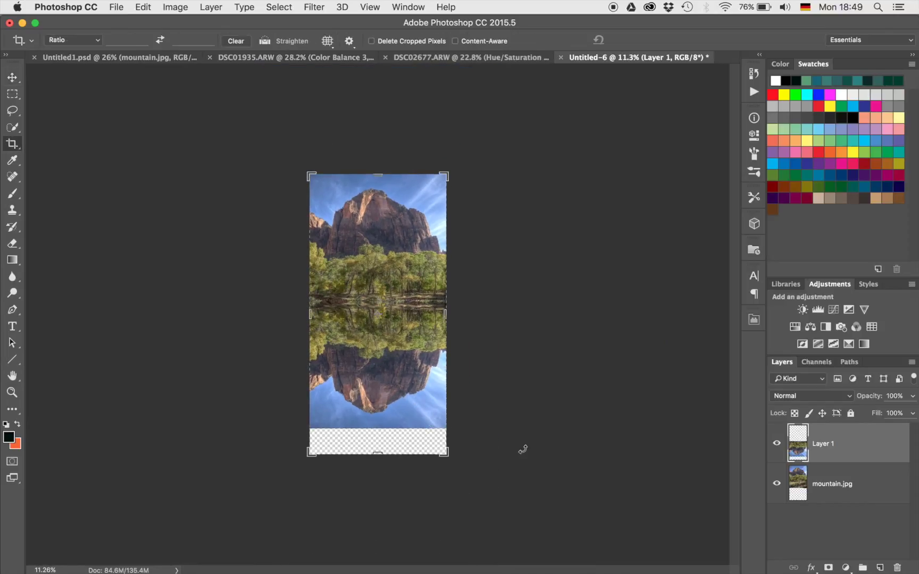
{"action": "left_click_drag", "start_coordinate": [378, 452], "coordinate": [381, 440]}
{"action": "key", "text": "Return"}
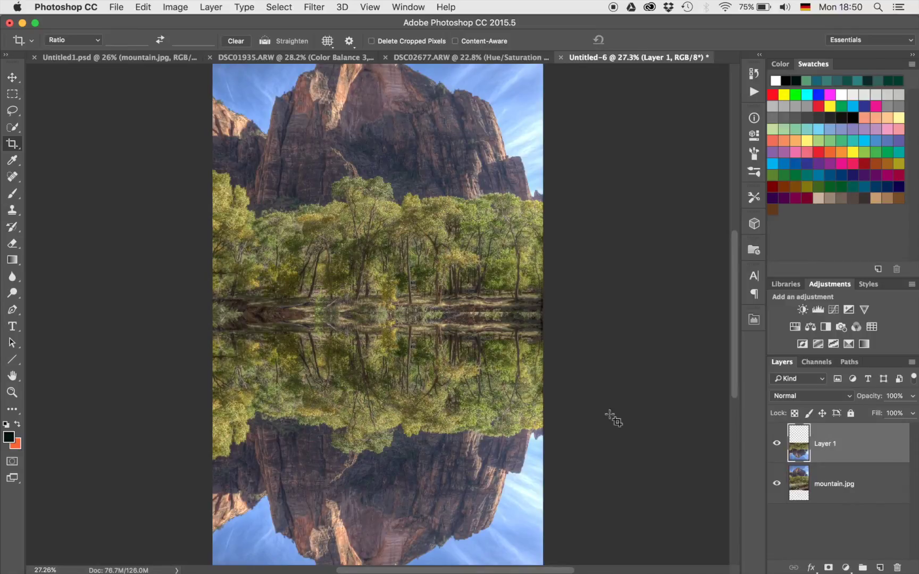
- Add a layer mask to the reflection layer and enlarge the soft Brush to 500 px
{"action": "left_click", "coordinate": [828, 567]}
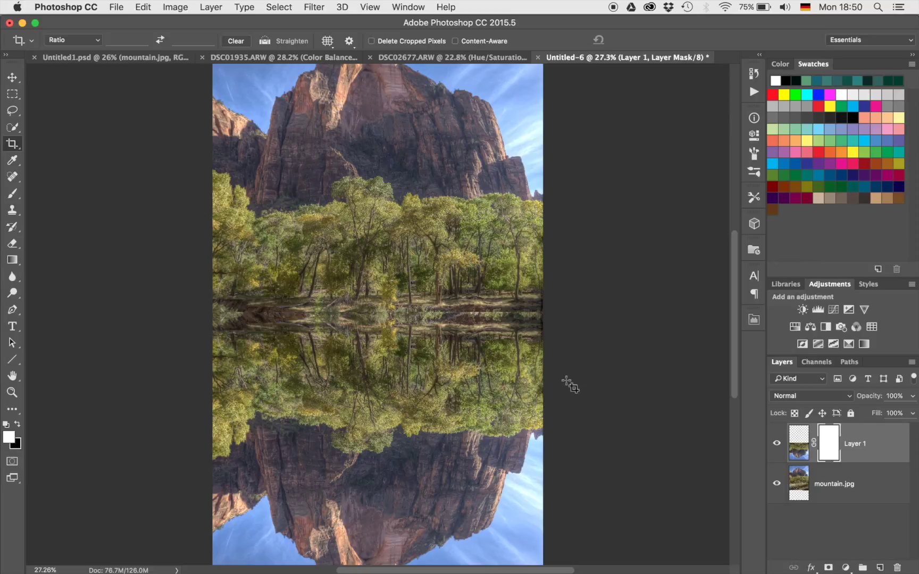
{"action": "key", "text": "b"}
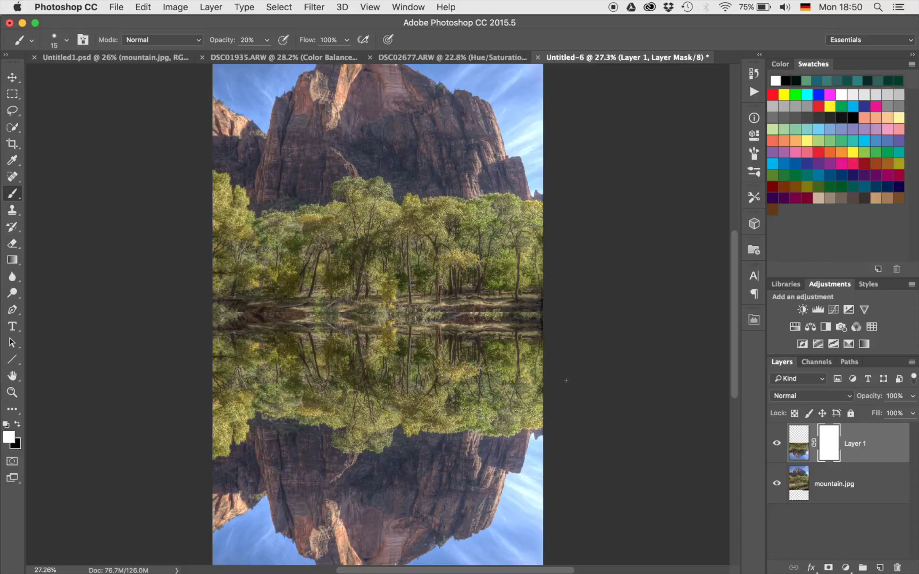
{"action": "key", "text": "bracketright"}
{"action": "key", "text": "bracketright"}
{"action": "key", "text": "bracketright"}
{"action": "key", "text": "bracketright"}
{"action": "key", "text": "bracketright"}
{"action": "key", "text": "bracketright"}
{"action": "key", "text": "bracketright"}
{"action": "key", "text": "bracketright"}
{"action": "key", "text": "bracketright"}
{"action": "key", "text": "bracketright"}
{"action": "key", "text": "bracketright"}
{"action": "key", "text": "bracketright"}
{"action": "key", "text": "bracketright"}
{"action": "key", "text": "bracketright"}
{"action": "key", "text": "bracketright"}
{"action": "key", "text": "bracketright"}
- Paint black on the reflection's layer mask with a 150 px brush at 30% opacity, blending the seam along the reddish bank at the image's left side
{"action": "scroll", "coordinate": [349, 300], "scroll_direction": "up", "scroll_amount": 5}
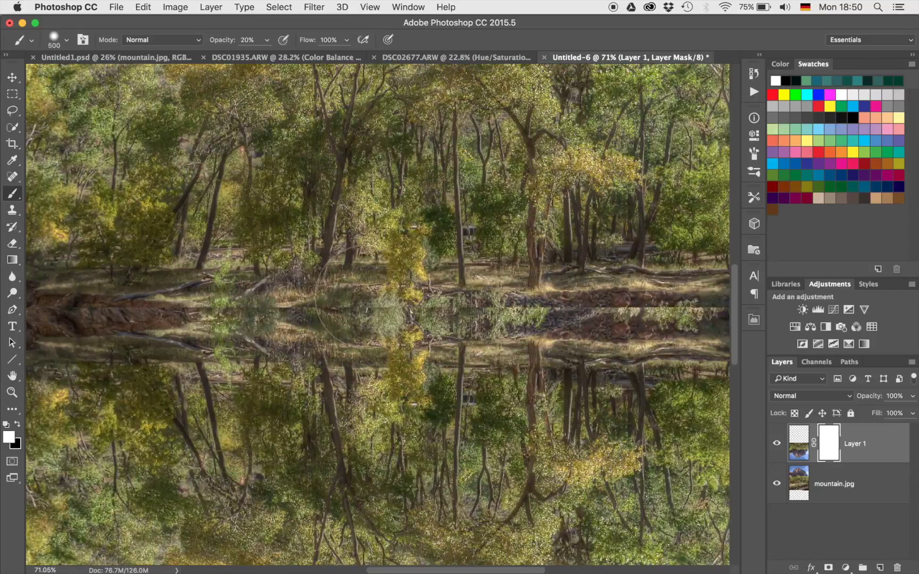
{"action": "scroll", "coordinate": [367, 297], "scroll_direction": "left", "scroll_amount": 8}
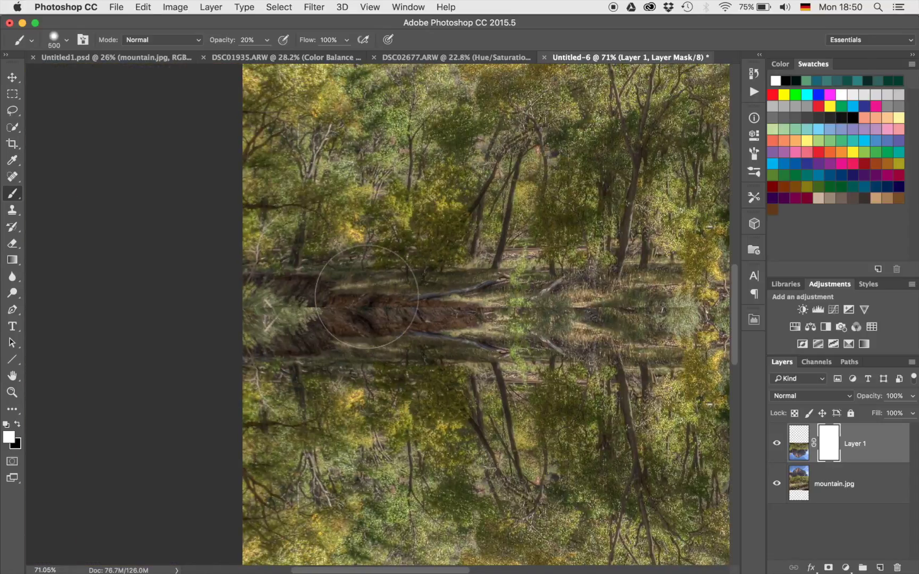
{"action": "scroll", "coordinate": [367, 296], "scroll_direction": "up", "scroll_amount": 3}
{"action": "scroll", "coordinate": [367, 297], "scroll_direction": "left", "scroll_amount": 3}
{"action": "key", "text": "bracketleft"}
{"action": "key", "text": "bracketleft"}
{"action": "key", "text": "bracketleft"}
{"action": "key", "text": "bracketright"}
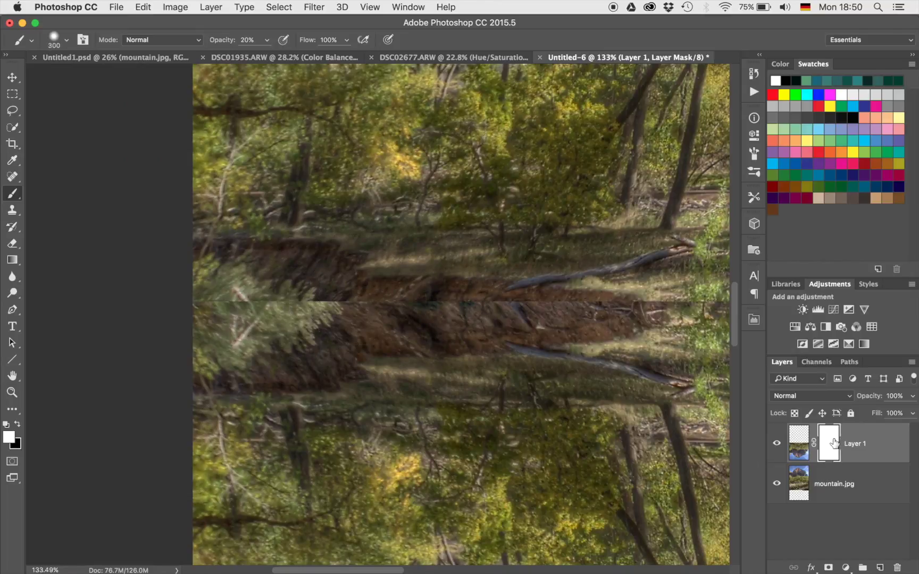
{"action": "key", "text": "x"}
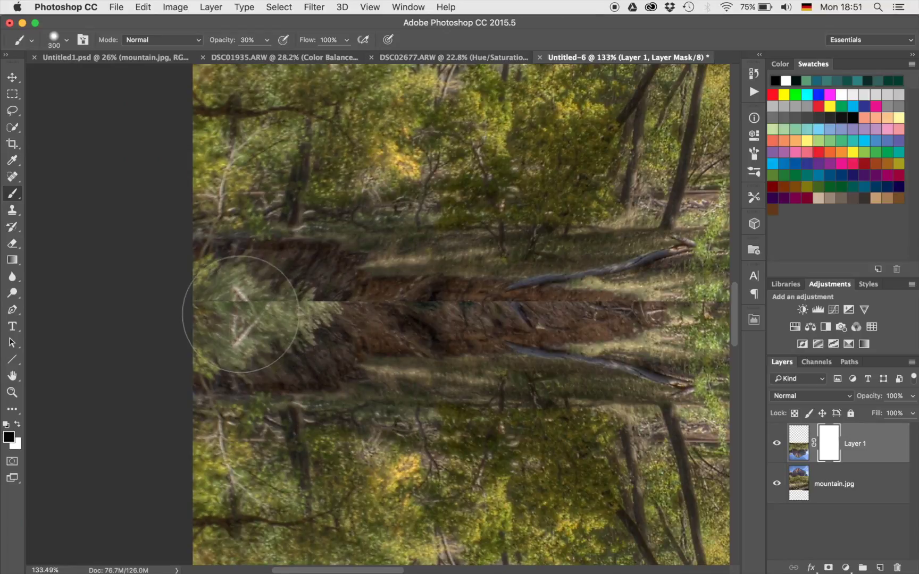
{"action": "key", "text": "bracketleft"}
{"action": "key", "text": "bracketleft"}
{"action": "key", "text": "bracketleft"}
{"action": "key", "text": "bracketleft"}
{"action": "mouse_move", "coordinate": [223, 311]}
{"action": "left_mouse_down"}
{"action": "mouse_move", "coordinate": [205, 298]}
{"action": "mouse_move", "coordinate": [236, 301]}
{"action": "mouse_move", "coordinate": [242, 285]}
{"action": "mouse_move", "coordinate": [394, 292]}
{"action": "mouse_move", "coordinate": [367, 287]}
{"action": "mouse_move", "coordinate": [499, 282]}
{"action": "left_mouse_up"}
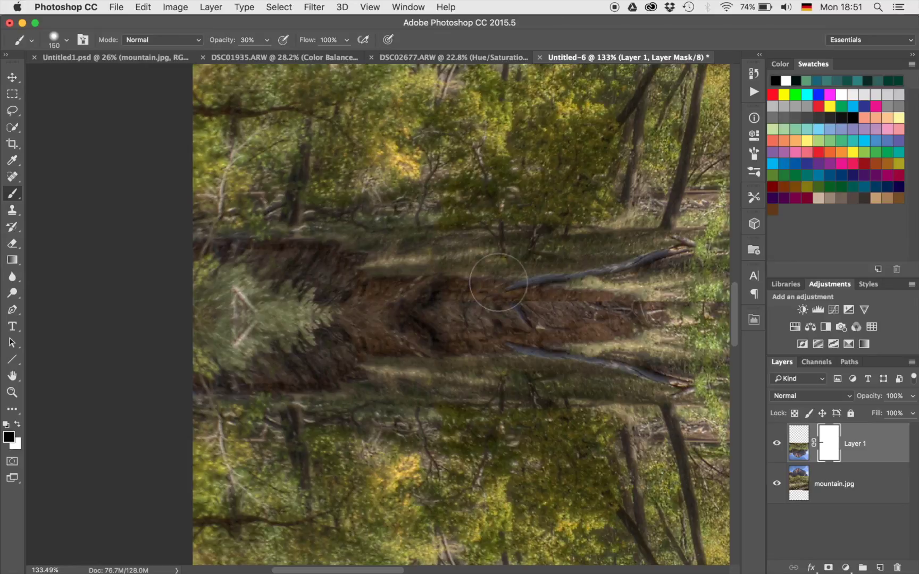
{"action": "left_click_drag", "start_coordinate": [514, 289], "coordinate": [532, 286]}
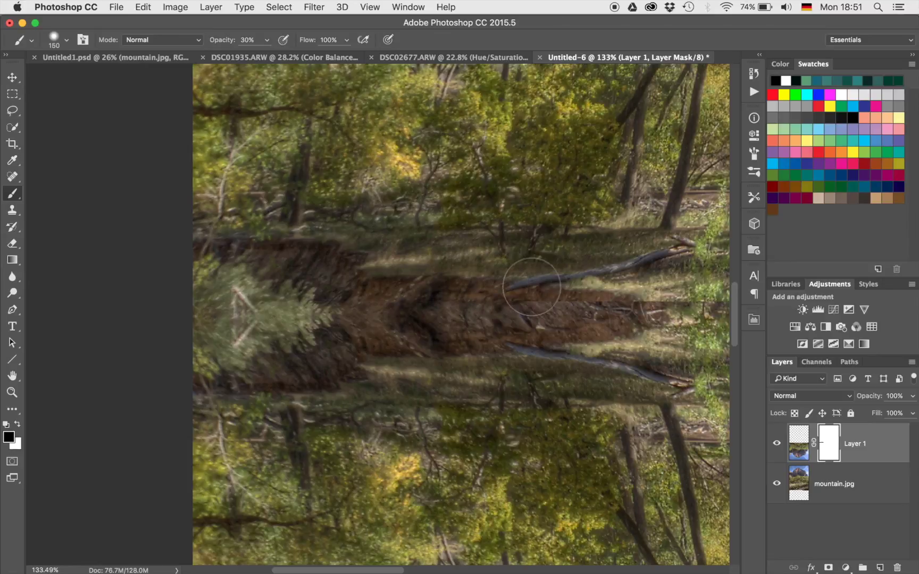
- Examine the blended seam between the riverbank and its reflection across the full width of the image
{"action": "scroll", "coordinate": [532, 286], "scroll_direction": "right", "scroll_amount": 5}
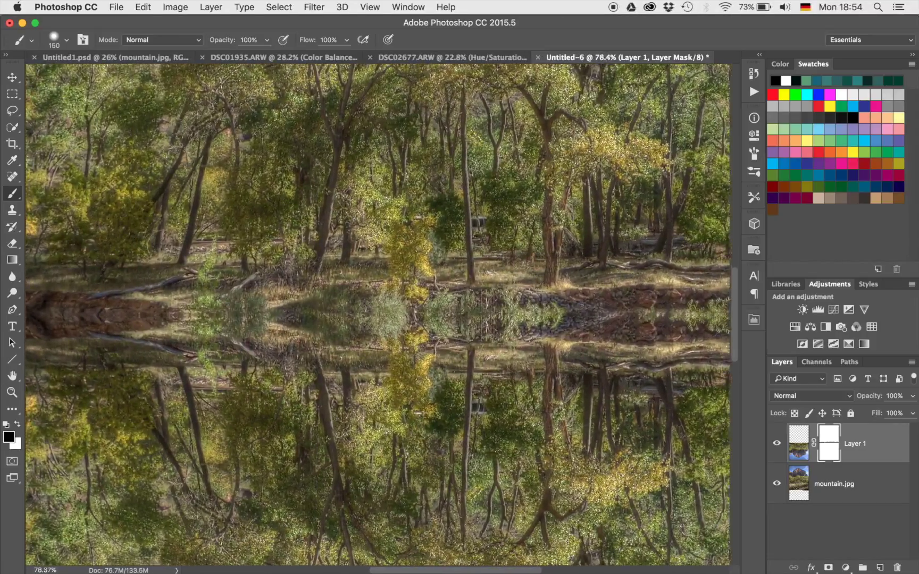
{"action": "scroll", "coordinate": [376, 315], "scroll_direction": "up", "scroll_amount": 3}
{"action": "scroll", "coordinate": [164, 246], "scroll_direction": "left", "scroll_amount": 10}
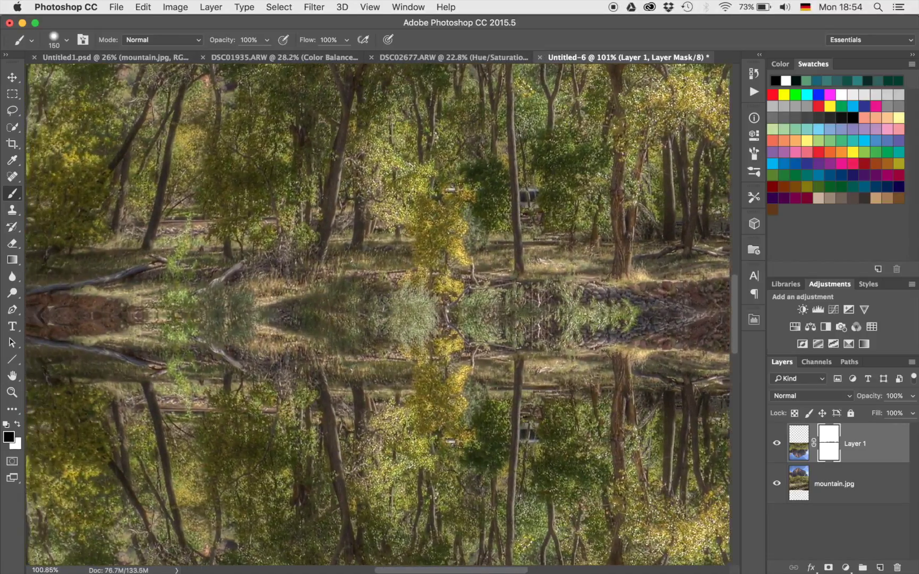
{"action": "scroll", "coordinate": [163, 246], "scroll_direction": "right", "scroll_amount": 10}
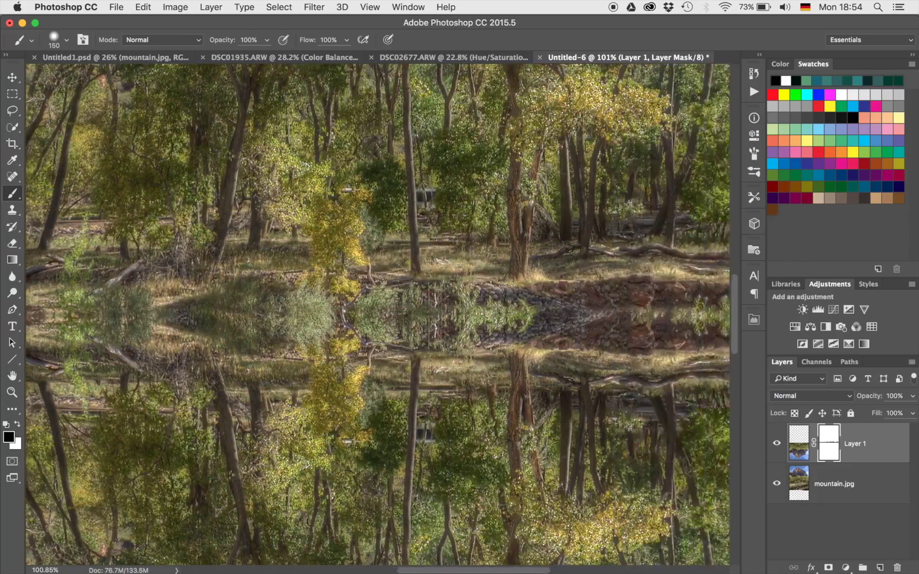
{"action": "scroll", "coordinate": [351, 314], "scroll_direction": "right", "scroll_amount": 3}
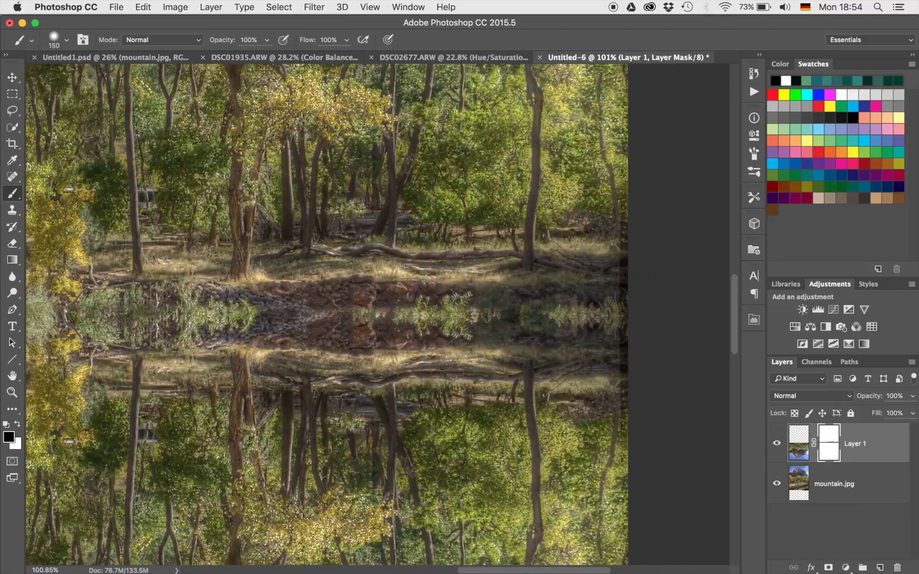
{"action": "scroll", "coordinate": [378, 314], "scroll_direction": "left", "scroll_amount": 15}
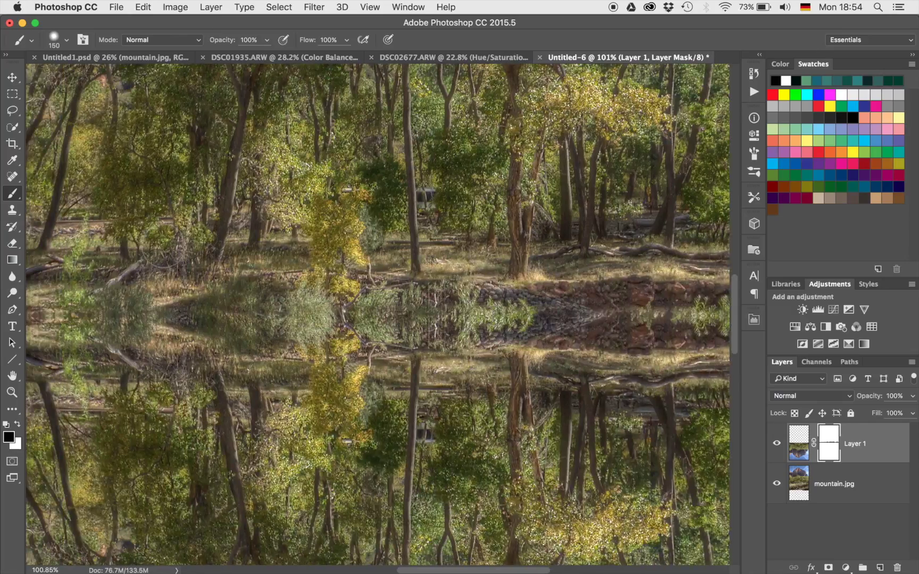
{"action": "scroll", "coordinate": [163, 246], "scroll_direction": "left", "scroll_amount": 10}
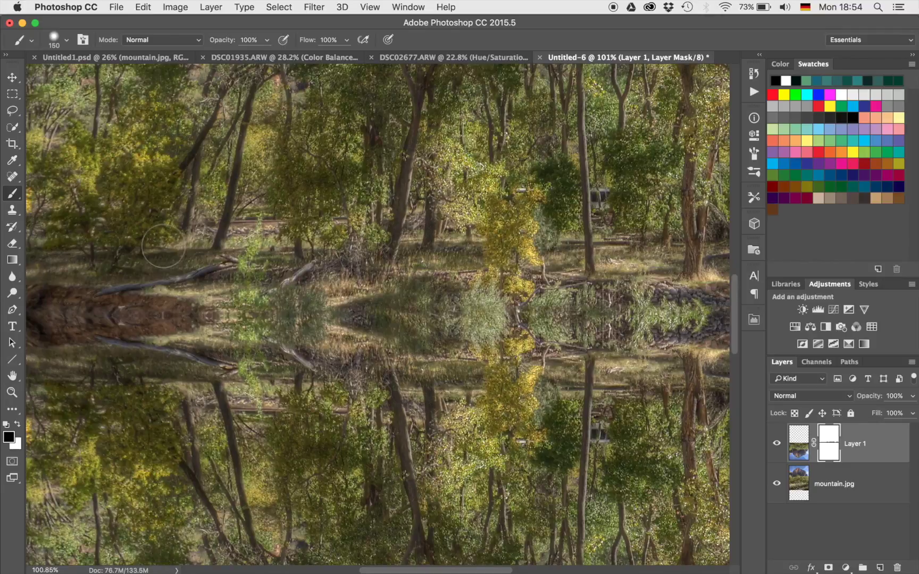
{"action": "scroll", "coordinate": [164, 246], "scroll_direction": "left", "scroll_amount": 12}
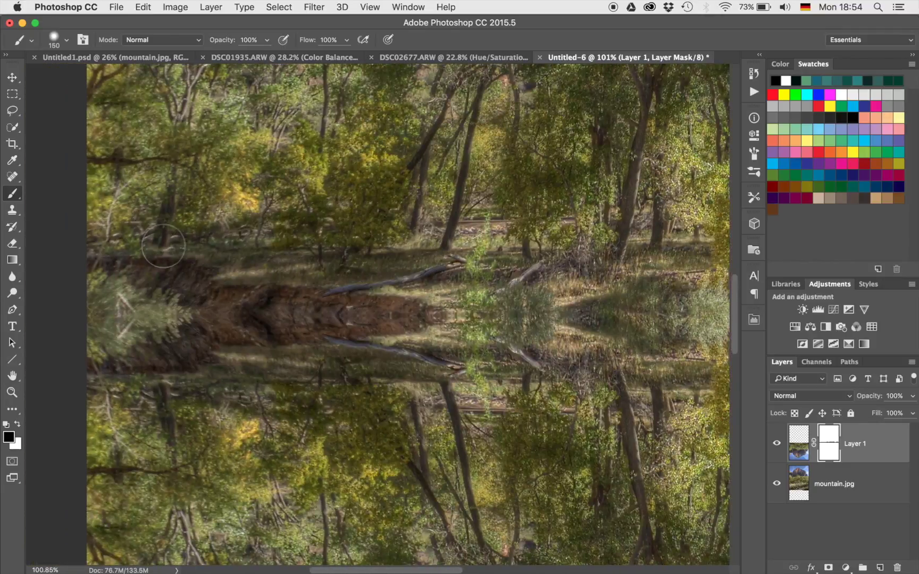
{"action": "scroll", "coordinate": [163, 247], "scroll_direction": "down", "scroll_amount": 8}
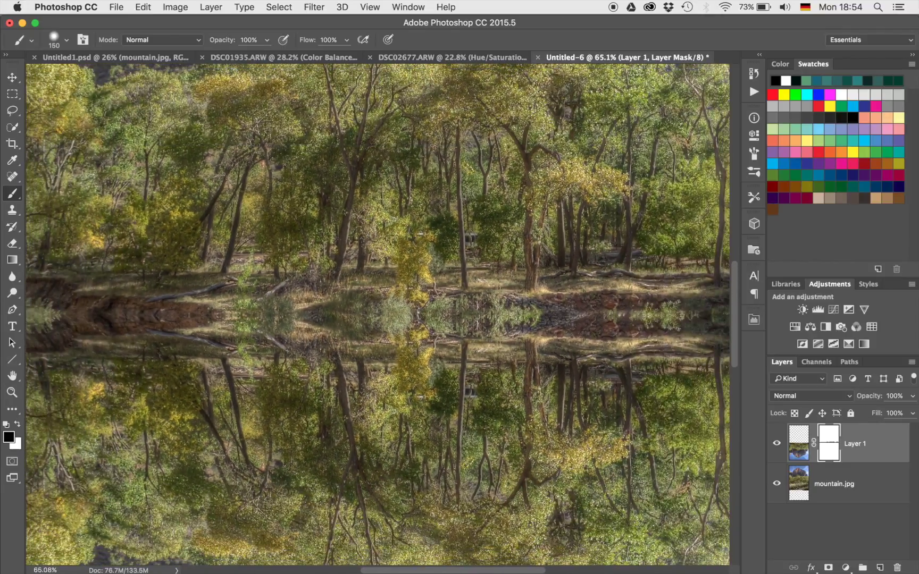
- Duplicate the masked reflection layer and hide the original beneath the copy
{"action": "scroll", "coordinate": [163, 246], "scroll_direction": "down", "scroll_amount": 8}
{"action": "scroll", "coordinate": [163, 246], "scroll_direction": "down", "scroll_amount": 3}
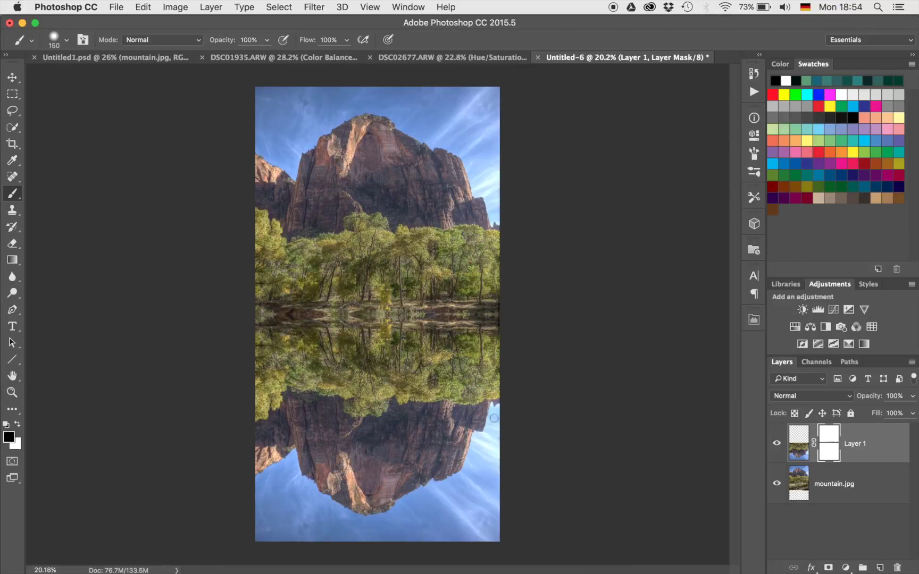
{"action": "left_click", "coordinate": [799, 446]}
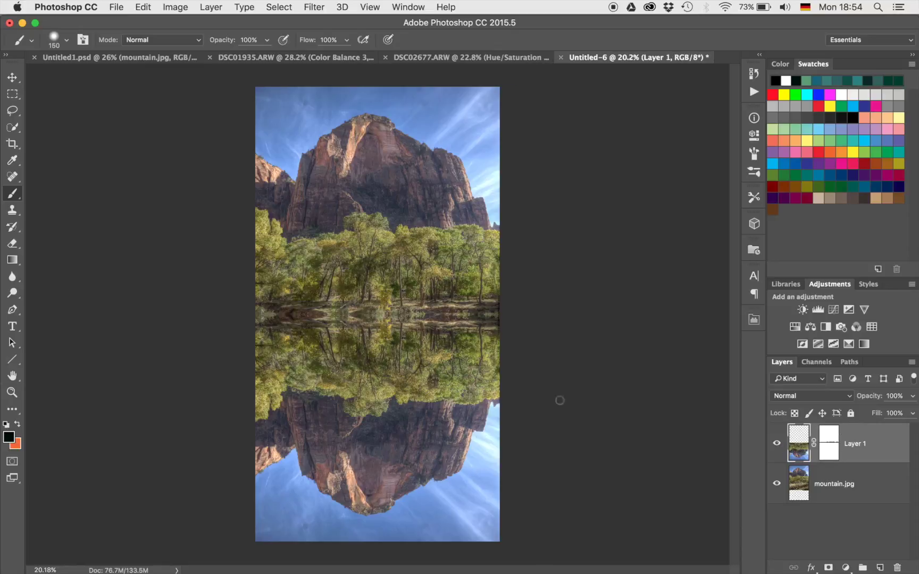
{"action": "key", "text": "super+j"}
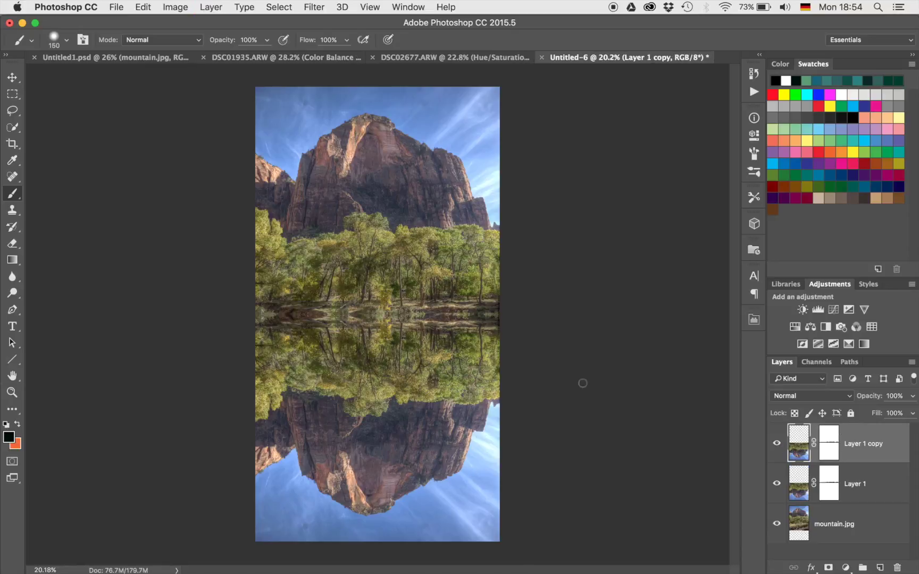
{"action": "left_click", "coordinate": [776, 485]}
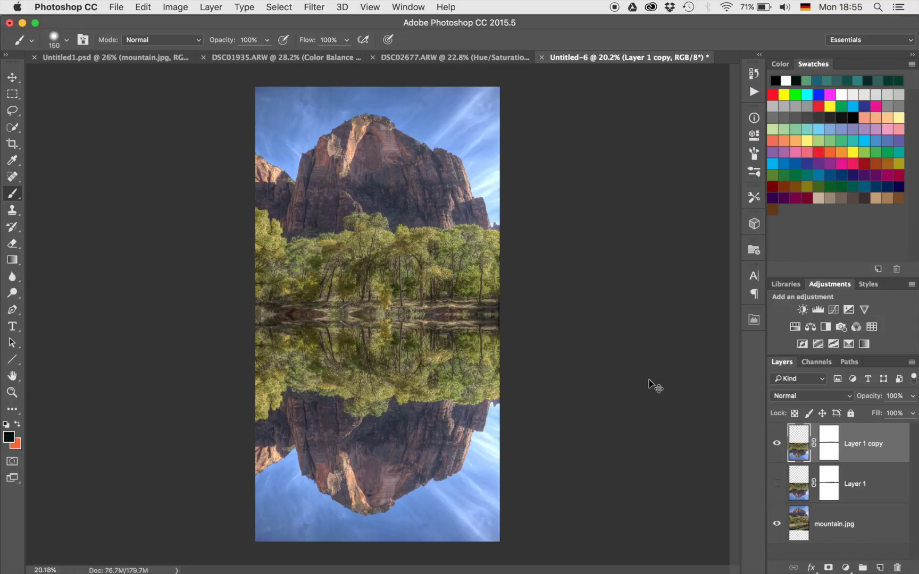
- Create a 600 x 1000 px RGB document at 400 pixels/inch and fill it with 50% gray
{"action": "key", "text": "super+n"}
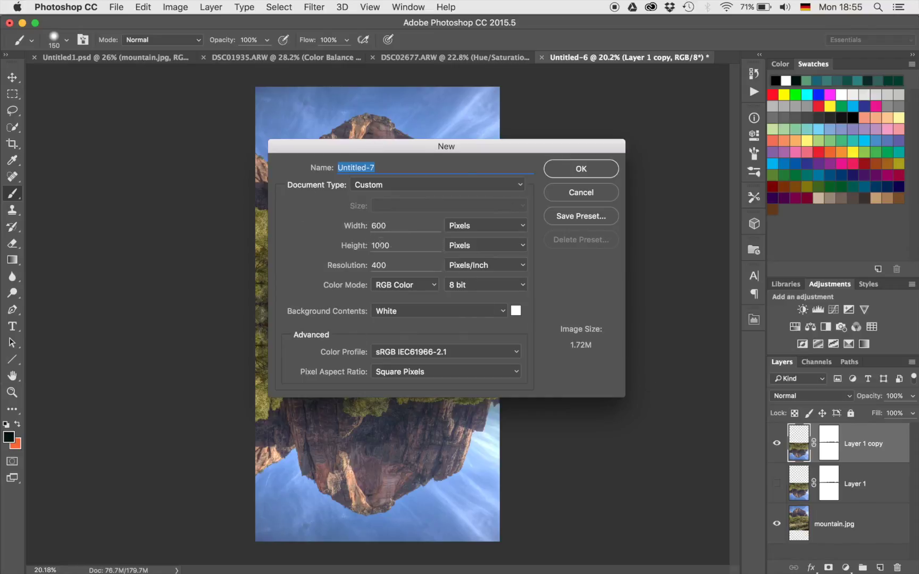
{"action": "left_click", "coordinate": [569, 169]}
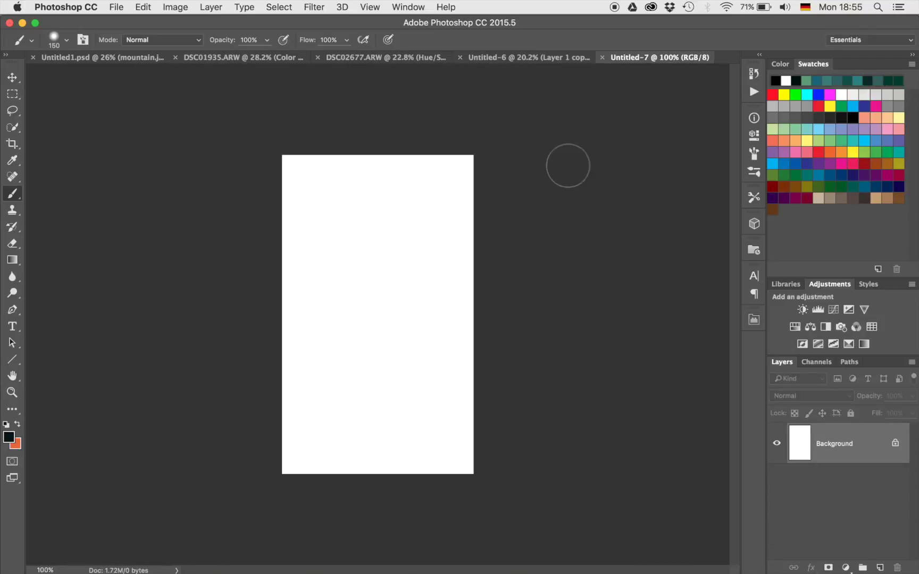
{"action": "key", "text": "i"}
{"action": "key", "text": "shift+BackSpace"}
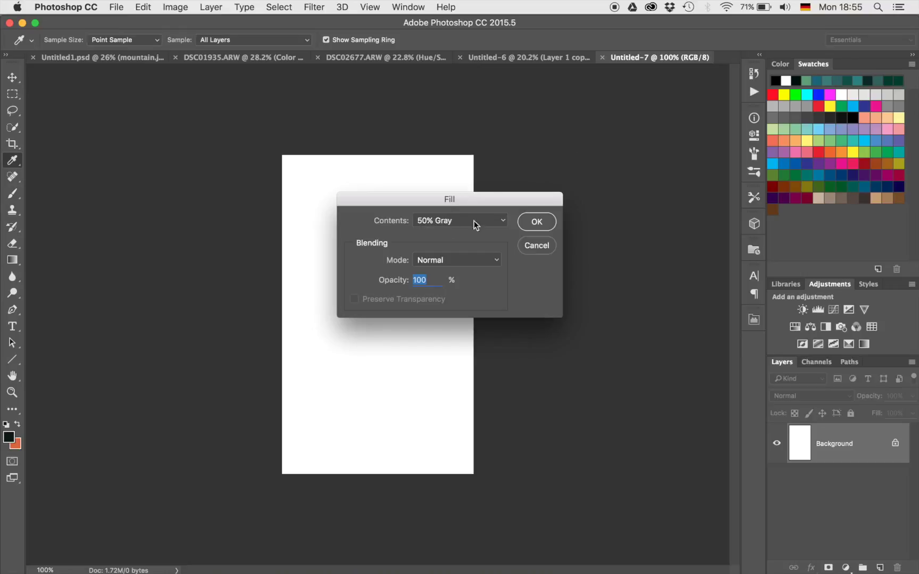
{"action": "left_click", "coordinate": [537, 222]}
{"action": "key", "text": "b"}
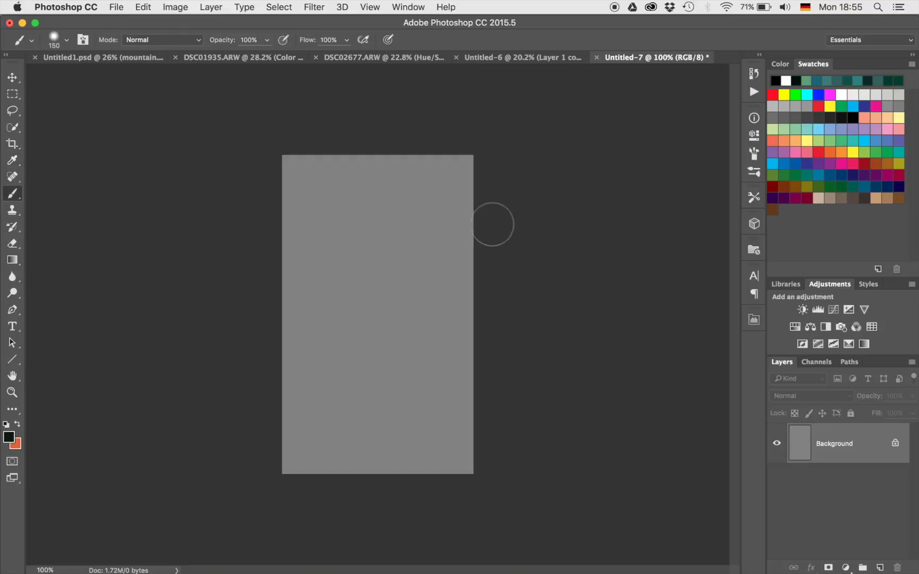
- Add monochromatic Gaussian noise at 400% to the gray background
{"action": "left_click", "coordinate": [312, 5]}
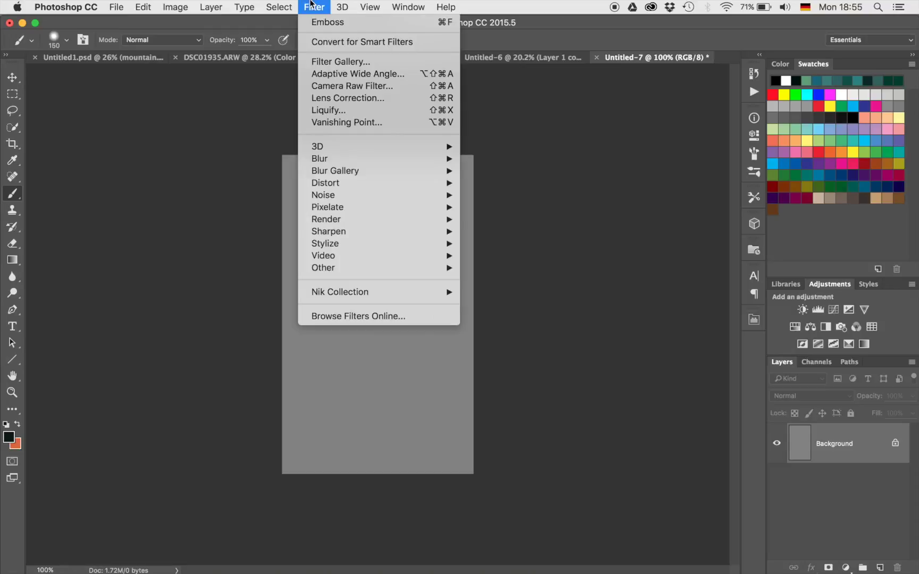
{"action": "mouse_move", "coordinate": [364, 194]}
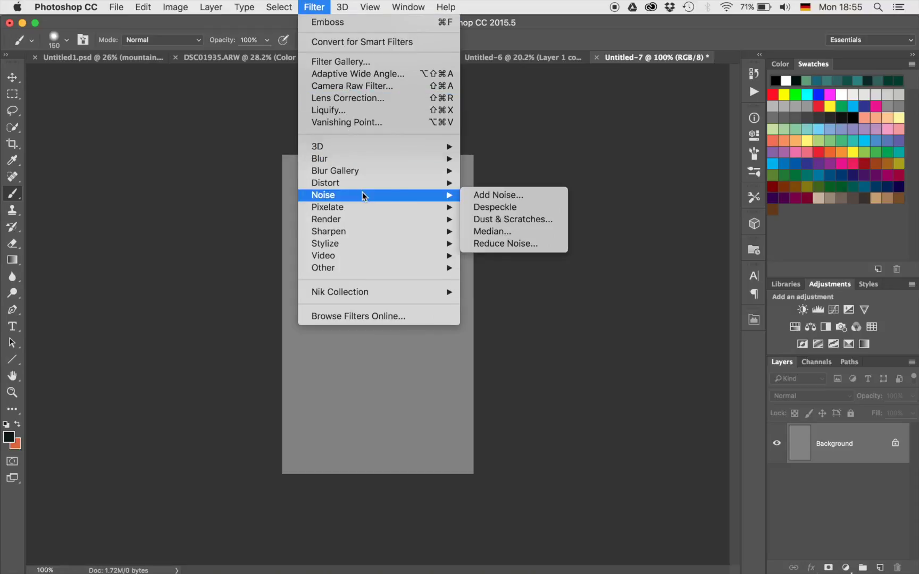
{"action": "left_click", "coordinate": [505, 195]}
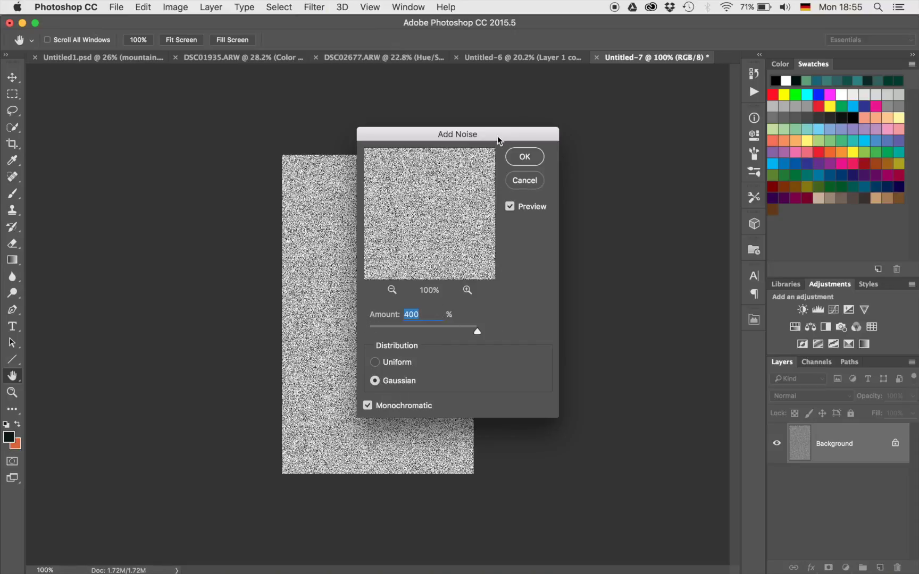
{"action": "left_click", "coordinate": [524, 158]}
{"action": "key", "text": "b"}
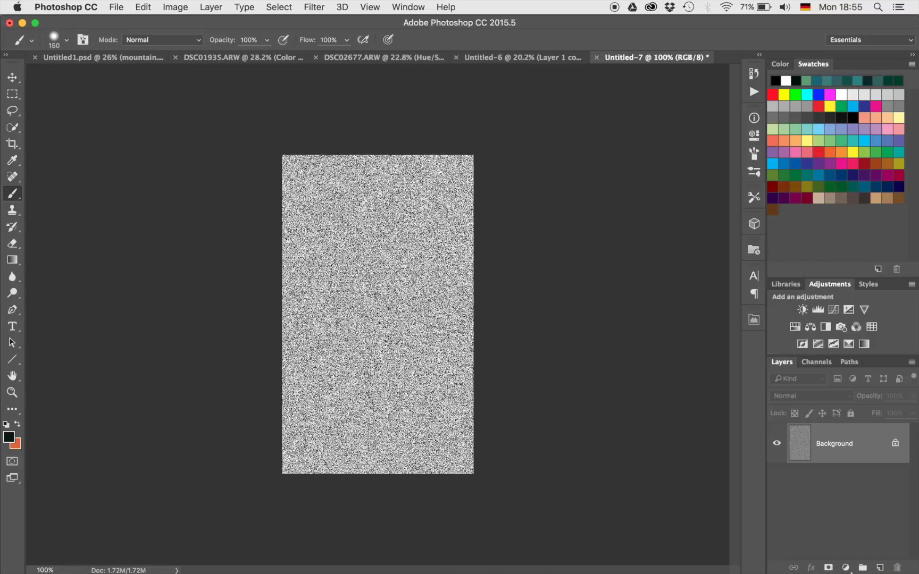
- Inspect the noise grain up close and unlock the Background as a regular layer
{"action": "scroll", "coordinate": [378, 314], "scroll_direction": "up", "scroll_amount": 1}
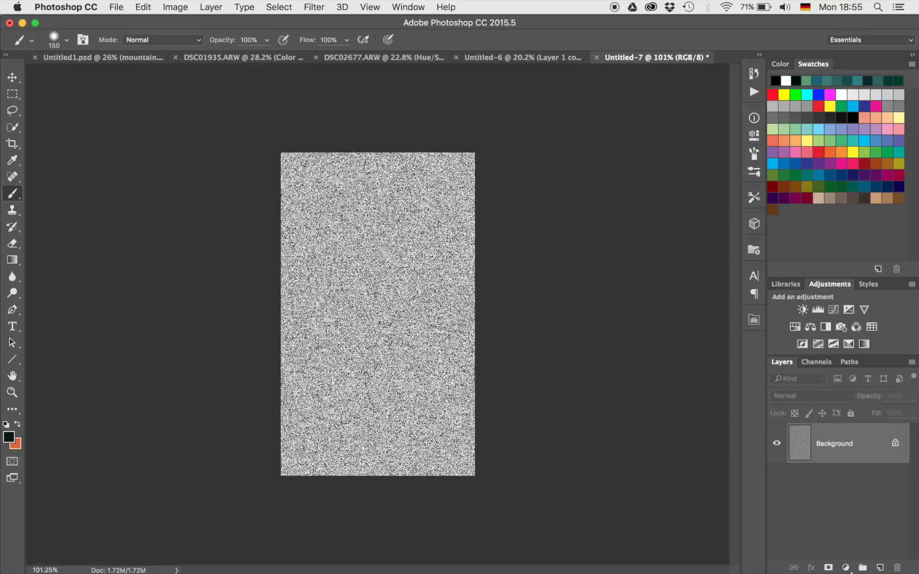
{"action": "scroll", "coordinate": [377, 315], "scroll_direction": "up", "scroll_amount": 10}
{"action": "scroll", "coordinate": [382, 339], "scroll_direction": "up", "scroll_amount": 4}
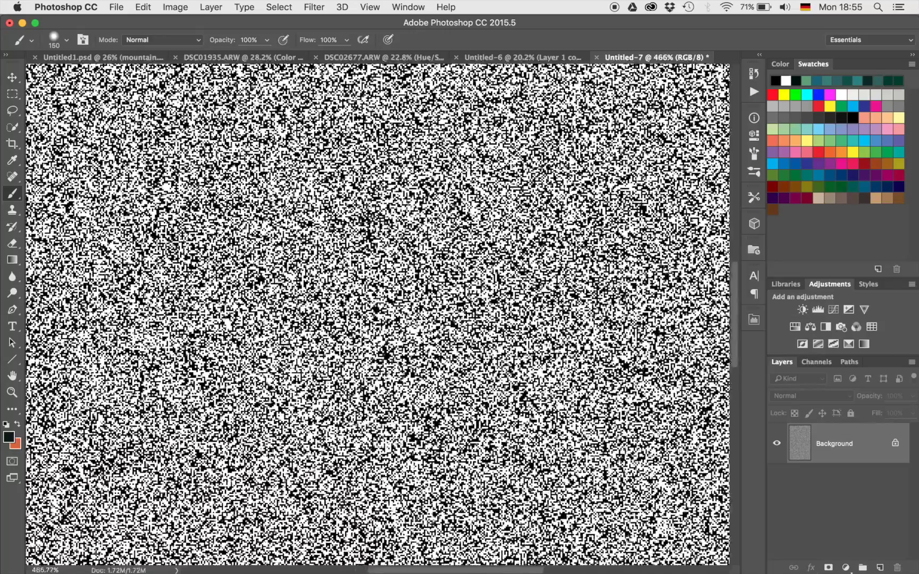
{"action": "scroll", "coordinate": [382, 339], "scroll_direction": "down", "scroll_amount": 5}
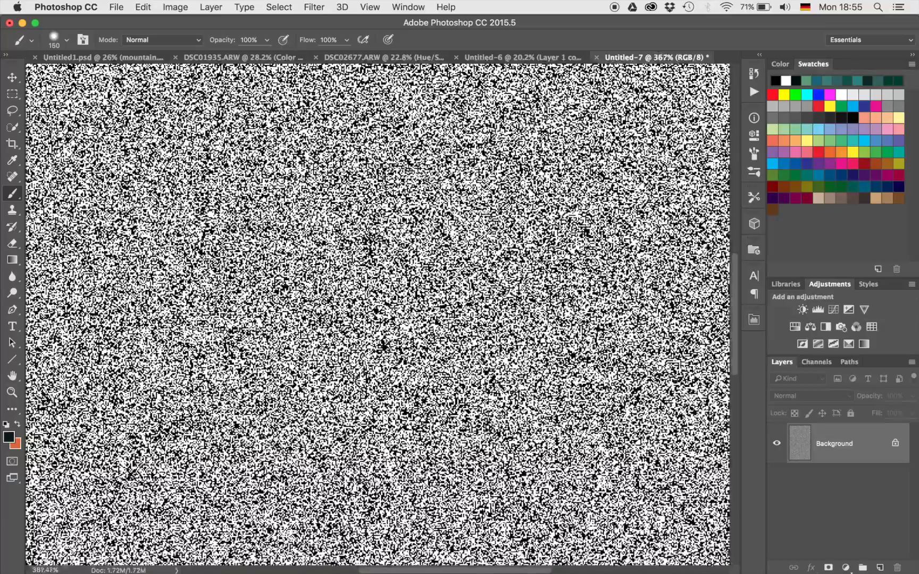
{"action": "scroll", "coordinate": [377, 314], "scroll_direction": "down", "scroll_amount": 4}
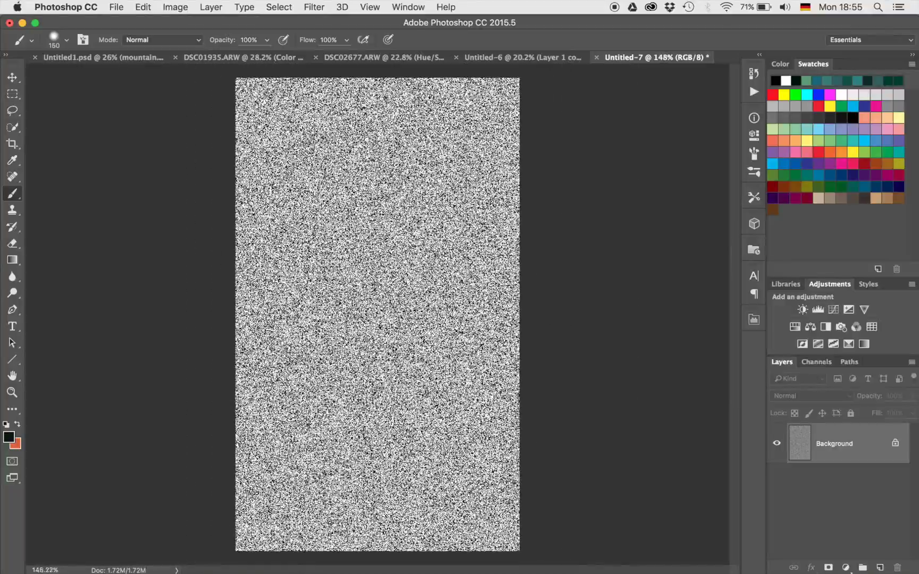
{"action": "scroll", "coordinate": [378, 319], "scroll_direction": "up", "scroll_amount": 1}
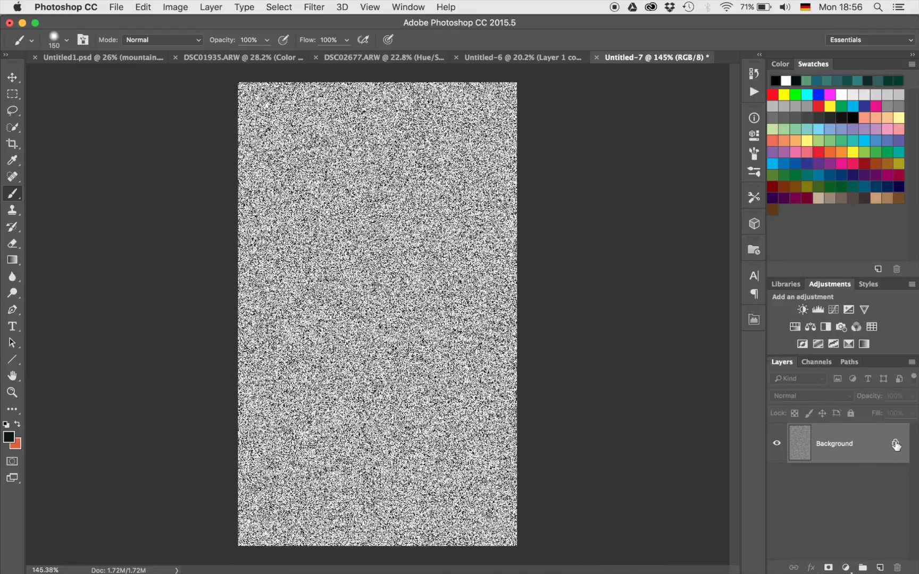
{"action": "left_click_drag", "start_coordinate": [896, 444], "coordinate": [898, 567]}
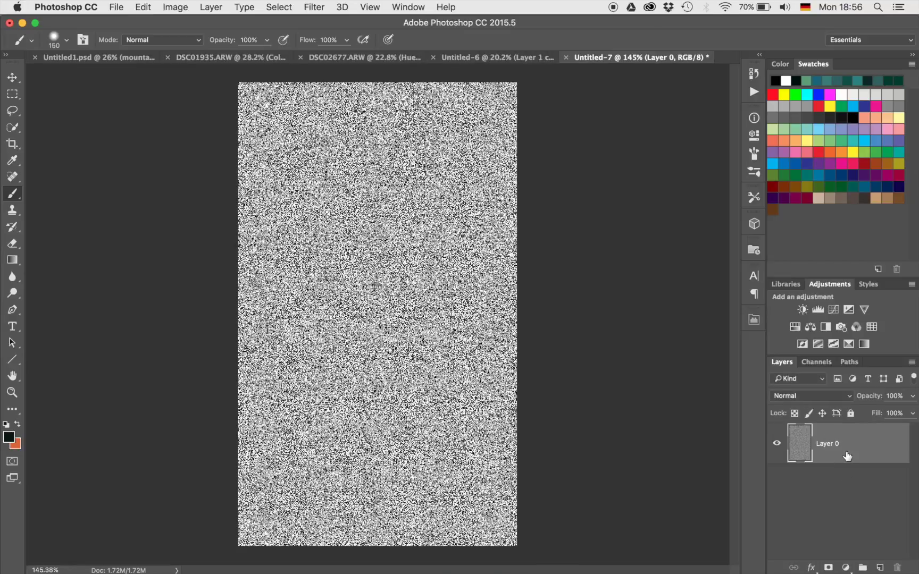
- Apply a Gaussian Blur with a 2.0 px radius to the noise layer
{"action": "left_click", "coordinate": [314, 7]}
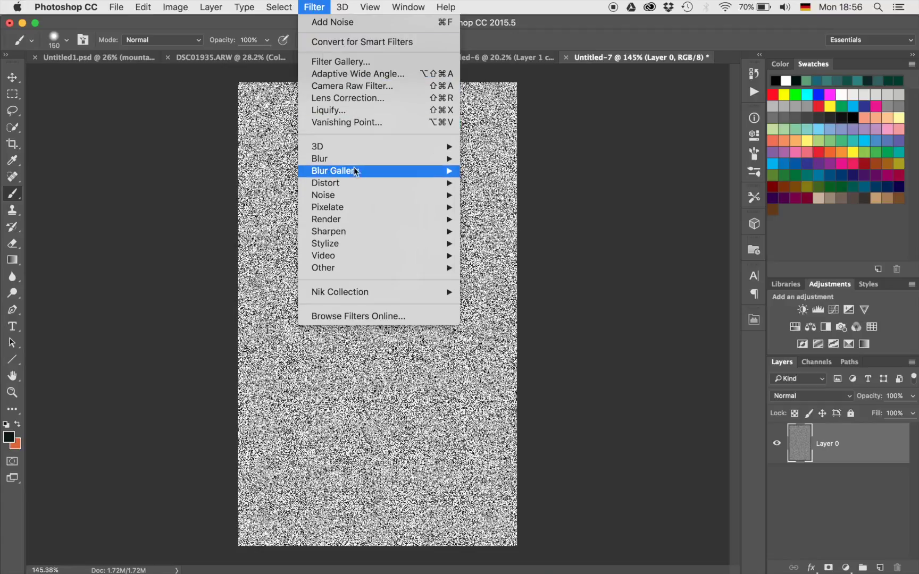
{"action": "mouse_move", "coordinate": [353, 159]}
{"action": "left_click", "coordinate": [481, 207]}
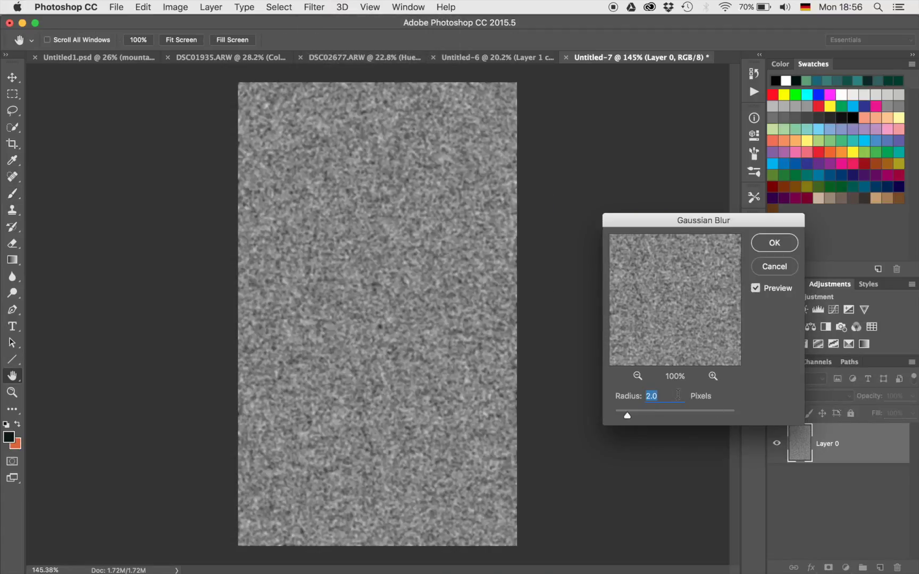
{"action": "left_click", "coordinate": [775, 244]}
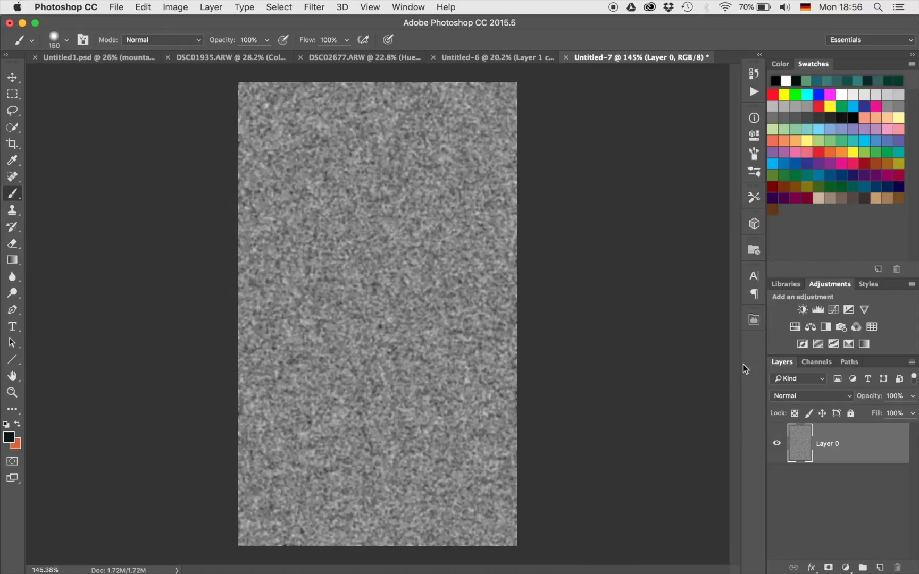
- Emboss only the Red channel with an angle of 180°, height of 1 px and amount of 500%
{"action": "left_click", "coordinate": [816, 363]}
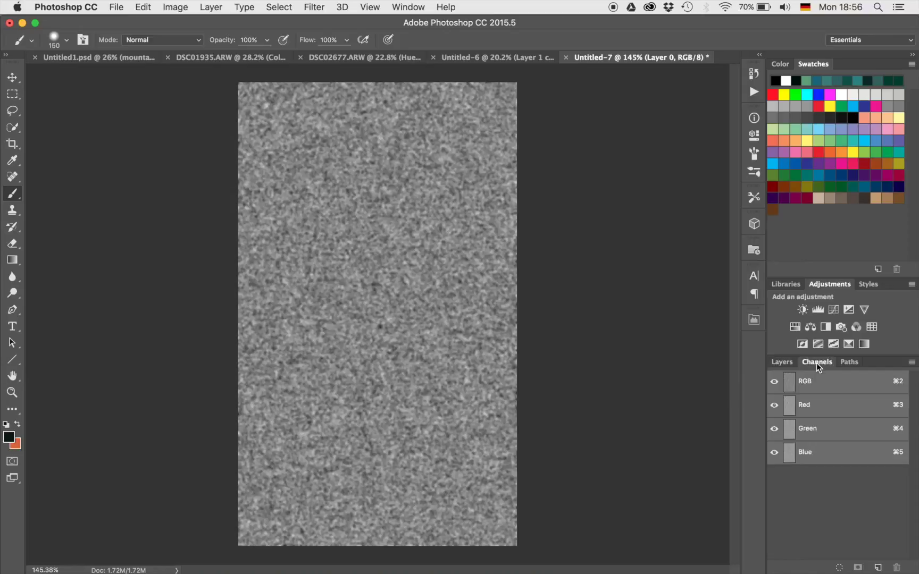
{"action": "left_click", "coordinate": [832, 412]}
{"action": "left_click", "coordinate": [326, 5]}
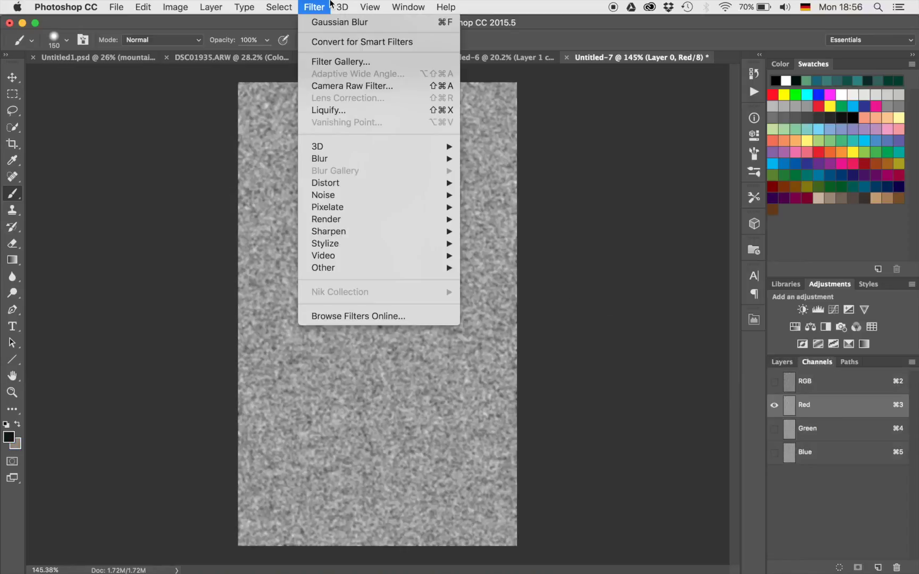
{"action": "mouse_move", "coordinate": [364, 222]}
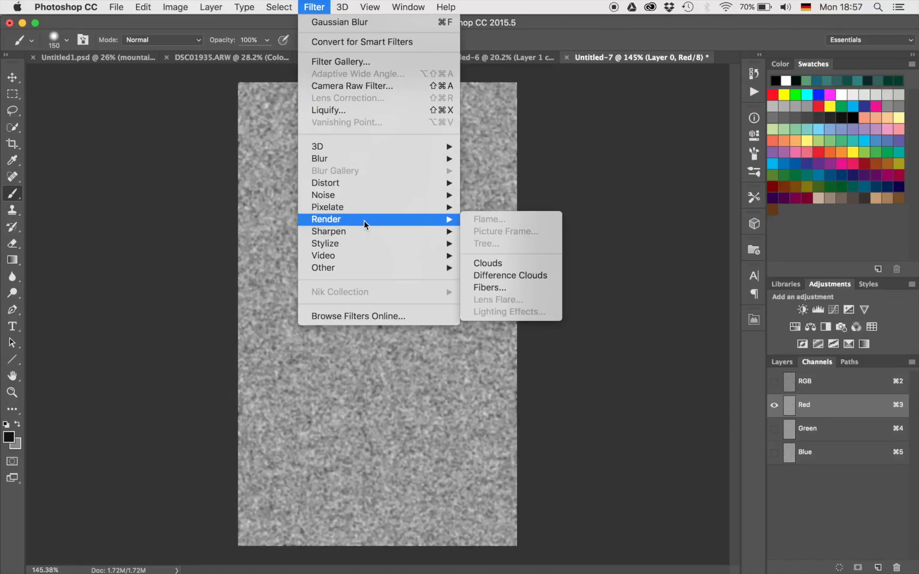
{"action": "mouse_move", "coordinate": [367, 244]}
{"action": "left_click", "coordinate": [491, 252]}
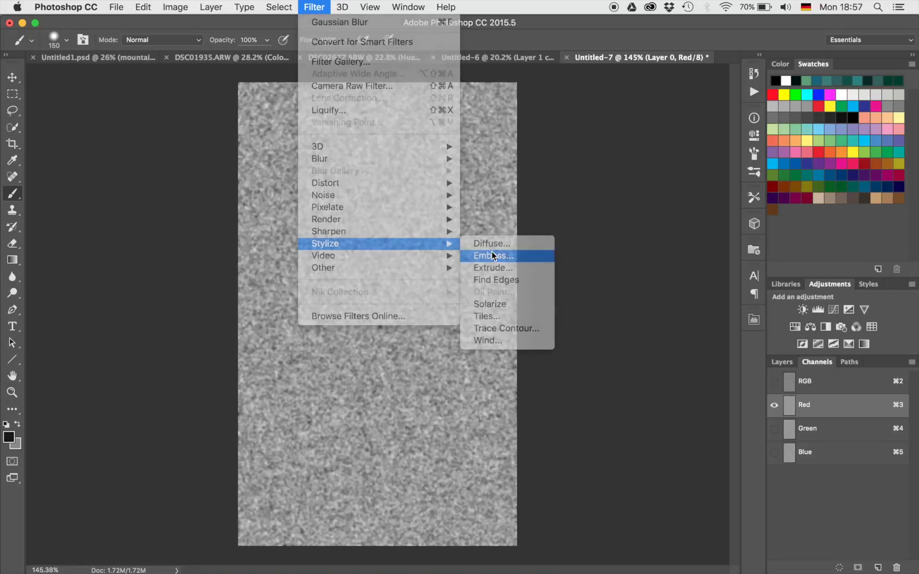
{"action": "left_click_drag", "start_coordinate": [447, 328], "coordinate": [449, 330]}
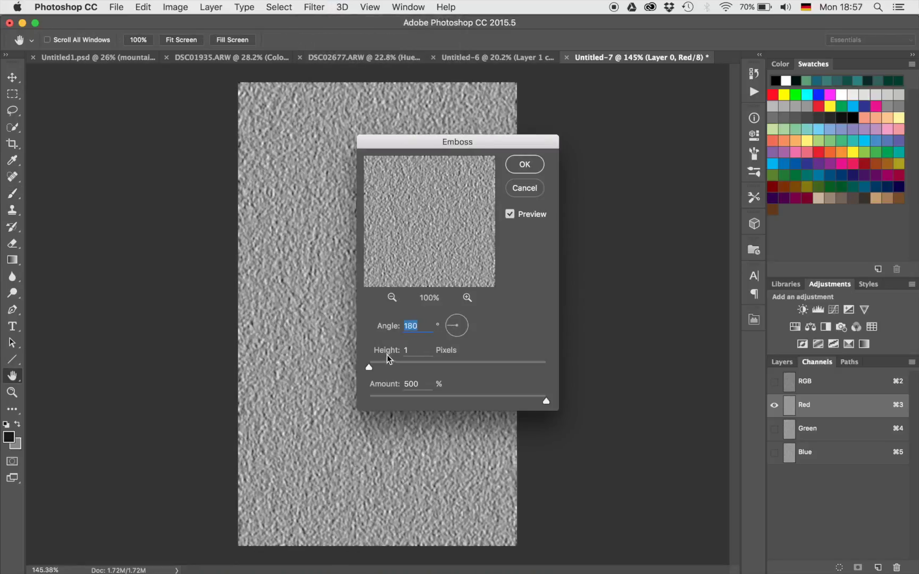
{"action": "left_click", "coordinate": [524, 166]}
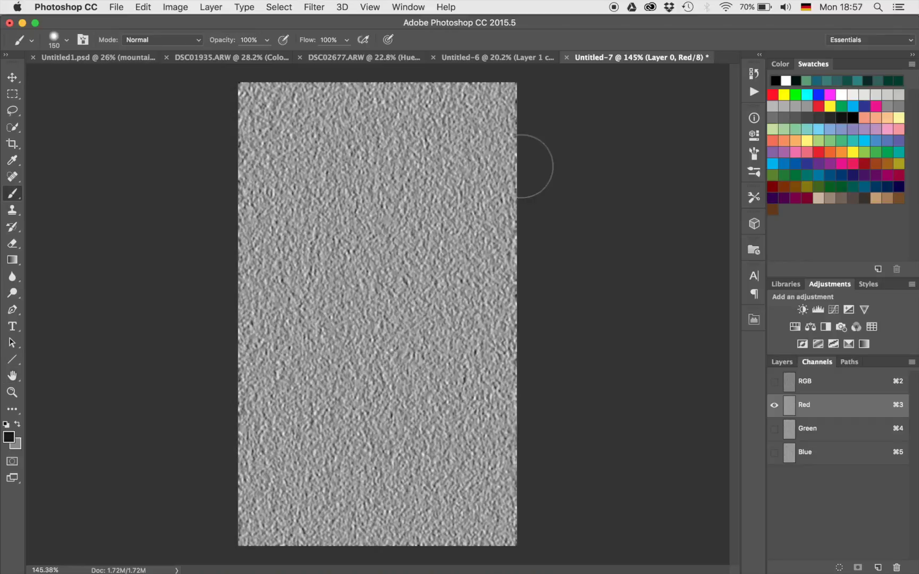
- Emboss only the Green channel with an angle of 90°, height of 1 px and amount of 500%
{"action": "left_click", "coordinate": [842, 430]}
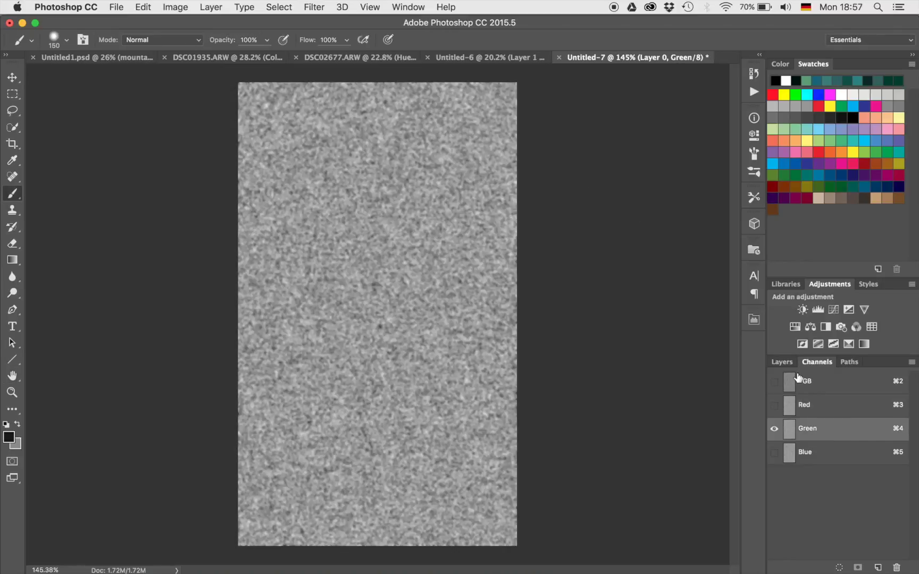
{"action": "left_click", "coordinate": [313, 6]}
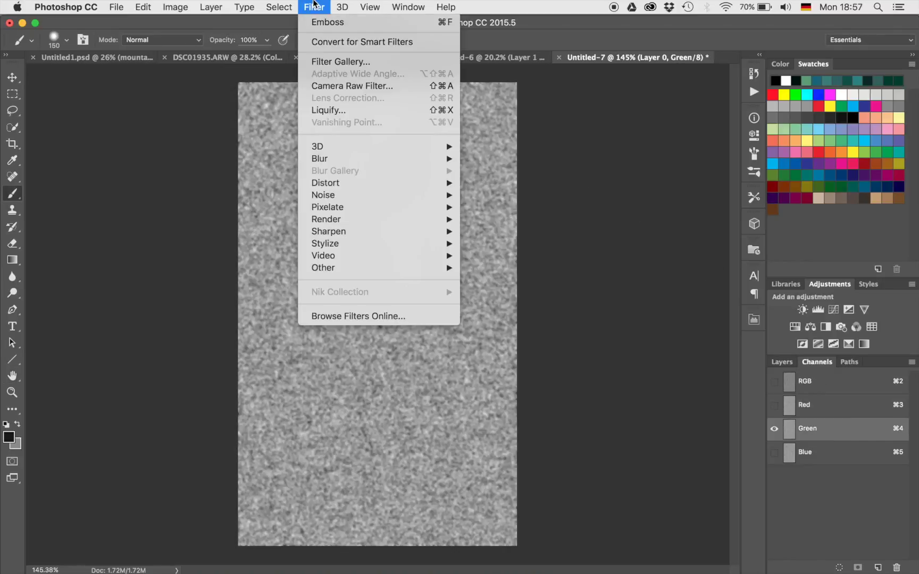
{"action": "mouse_move", "coordinate": [381, 244]}
{"action": "left_click", "coordinate": [502, 256]}
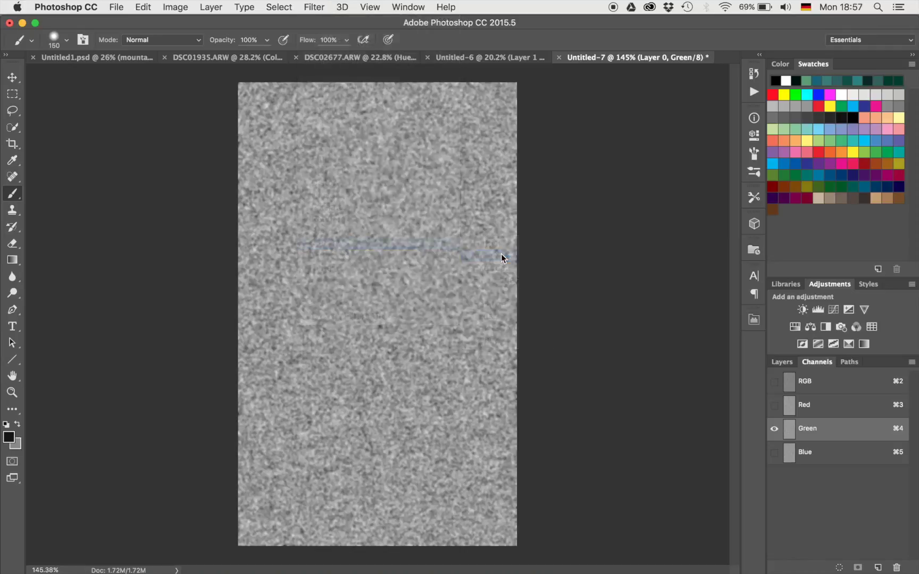
{"action": "left_click", "coordinate": [458, 316]}
{"action": "left_click", "coordinate": [458, 317]}
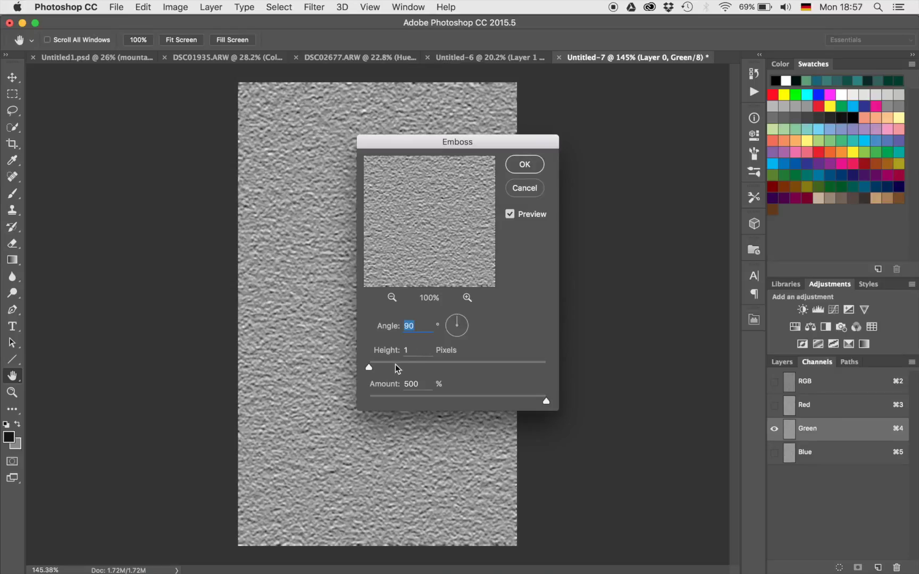
{"action": "left_click", "coordinate": [524, 164]}
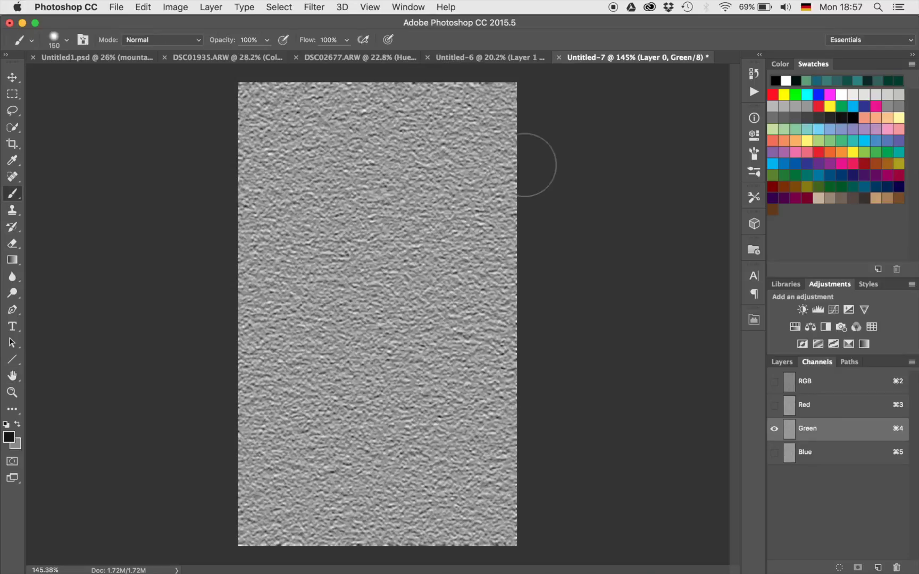
- Reactivate the composite RGB channel, return to the layers and examine the combined relief texture up close
{"action": "left_click", "coordinate": [818, 382]}
{"action": "left_click", "coordinate": [782, 362]}
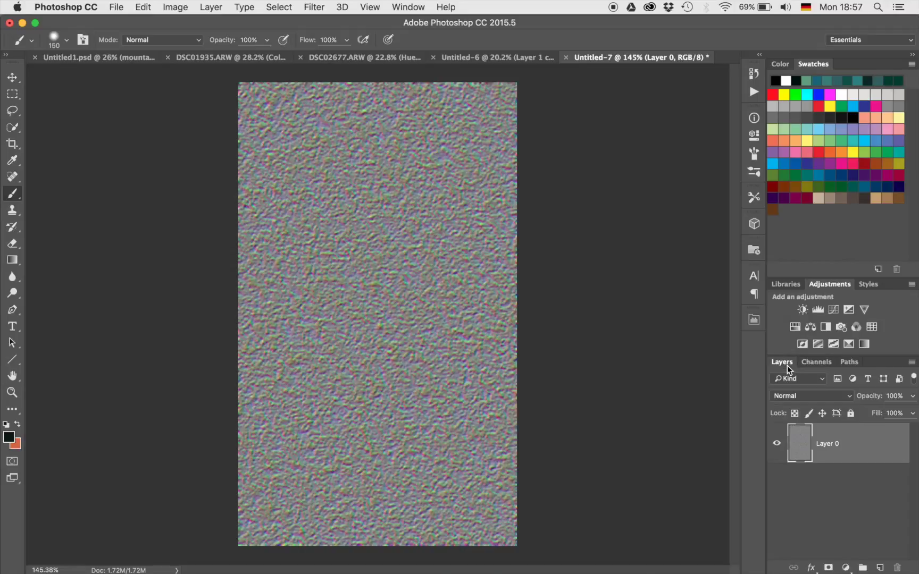
{"action": "scroll", "coordinate": [446, 388], "scroll_direction": "up", "scroll_amount": 6}
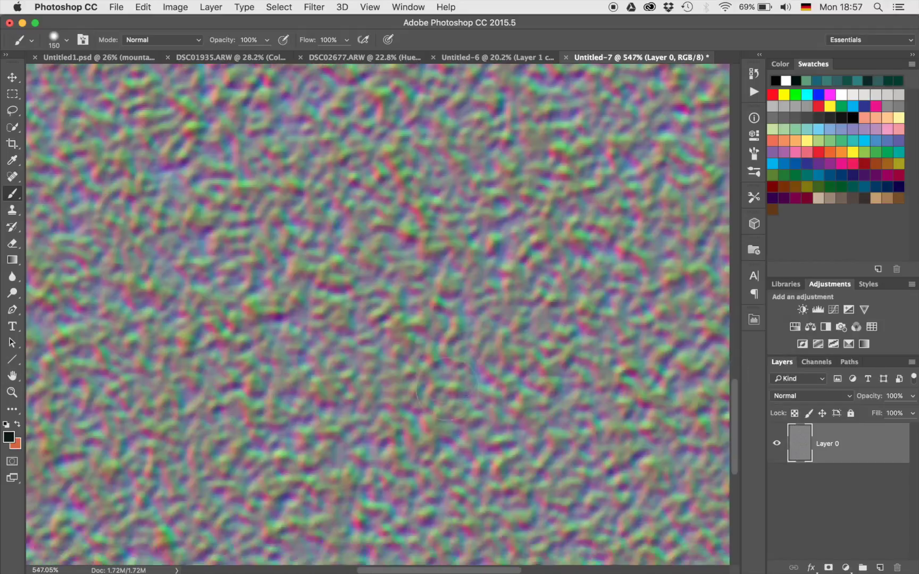
{"action": "scroll", "coordinate": [447, 388], "scroll_direction": "down", "scroll_amount": 7}
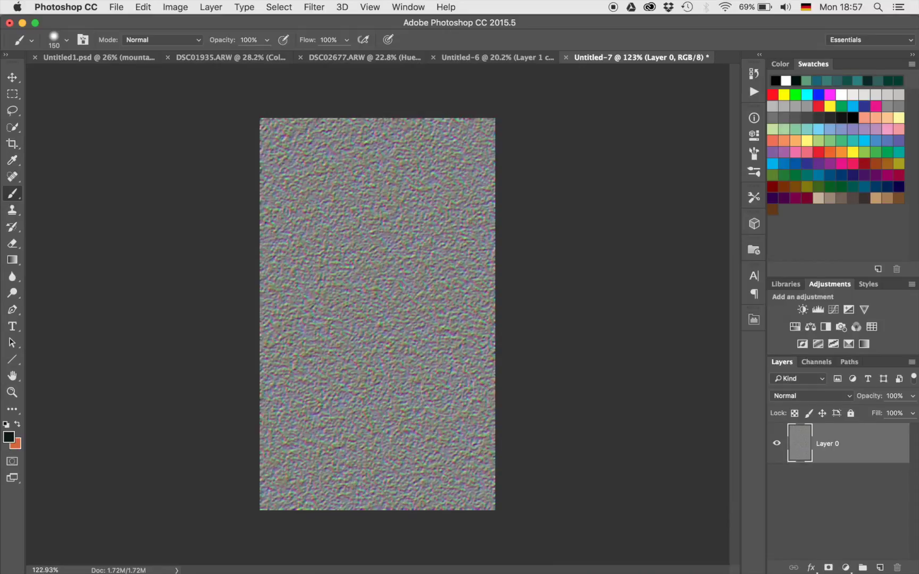
- Transform the texture layer in Perspective, stretching its lower edge far beyond both sides of the canvas
{"action": "key", "text": "super+t"}
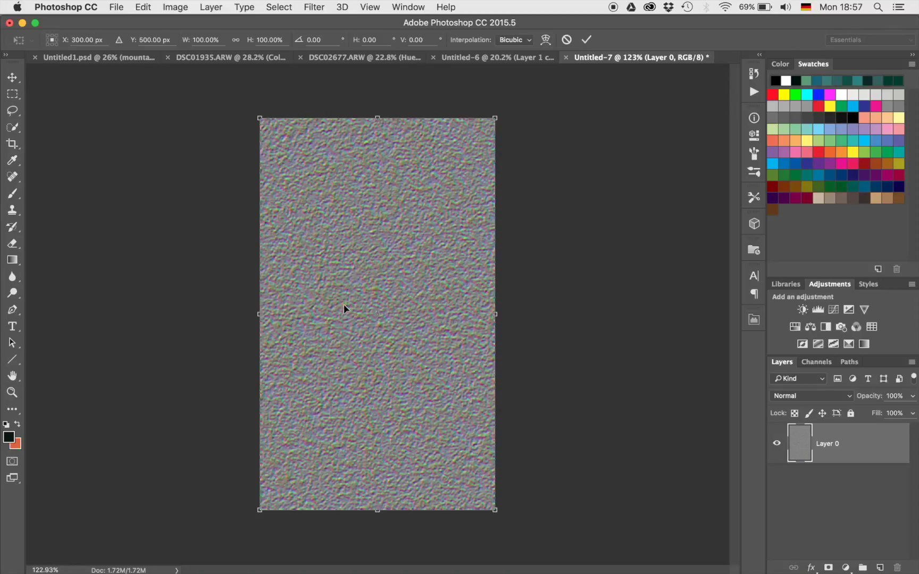
{"action": "scroll", "coordinate": [345, 305], "scroll_direction": "down", "scroll_amount": 7}
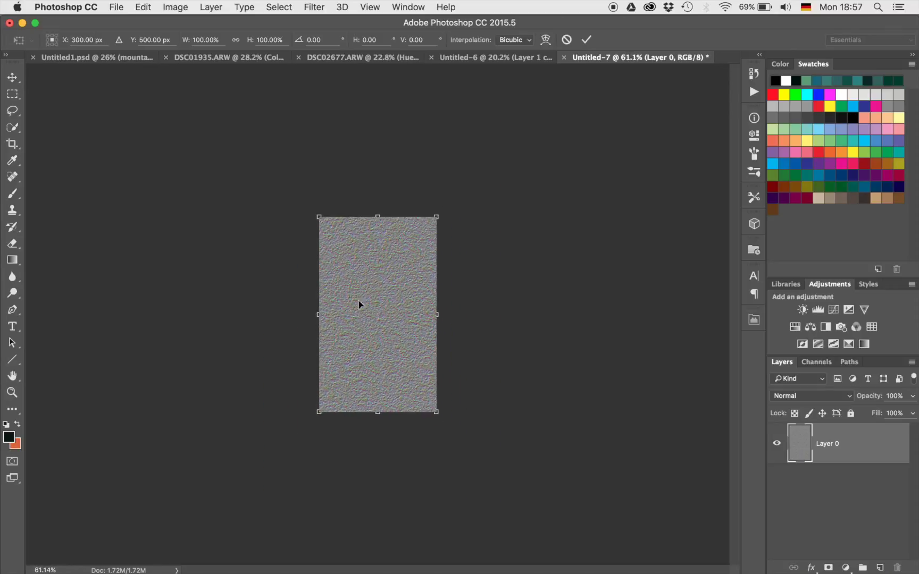
{"action": "right_click", "coordinate": [376, 277]}
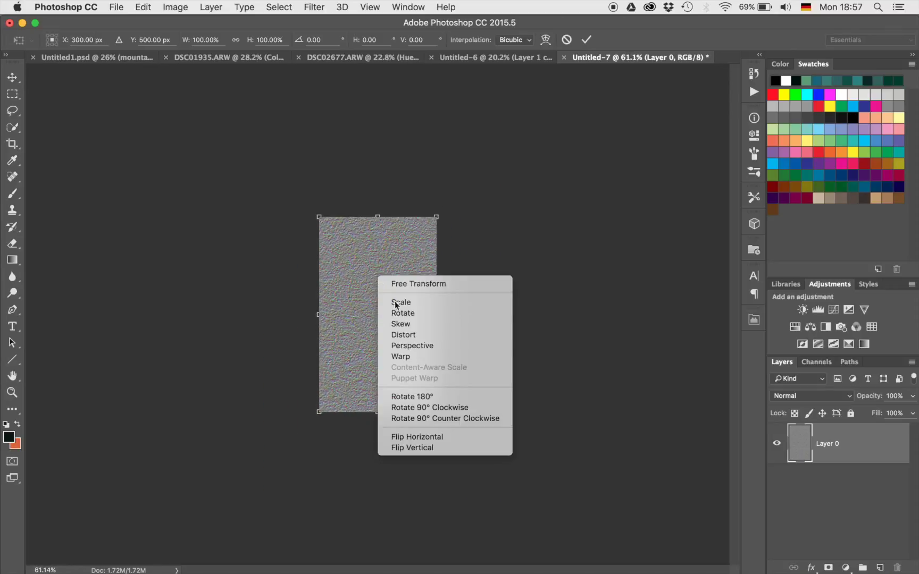
{"action": "left_click", "coordinate": [416, 345]}
{"action": "scroll", "coordinate": [417, 348], "scroll_direction": "down", "scroll_amount": 4}
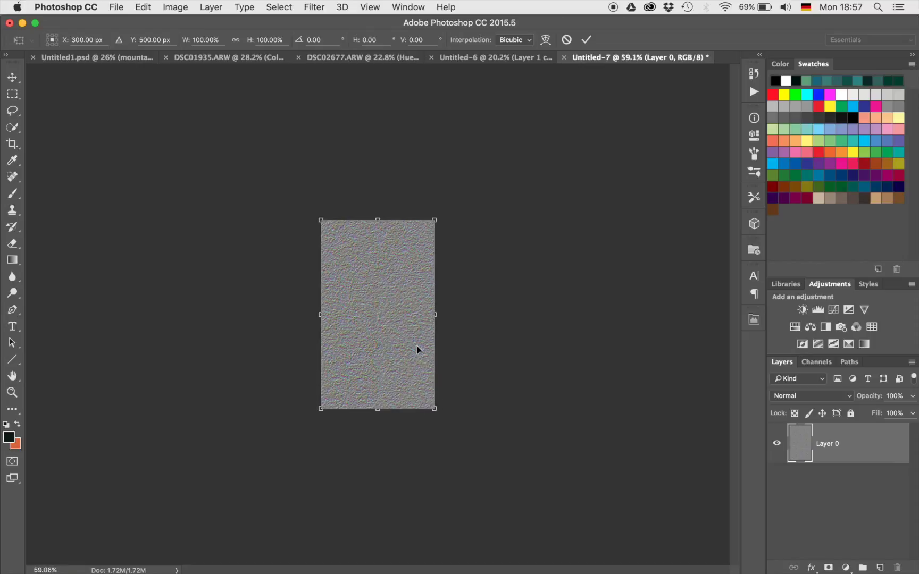
{"action": "scroll", "coordinate": [416, 346], "scroll_direction": "down", "scroll_amount": 3}
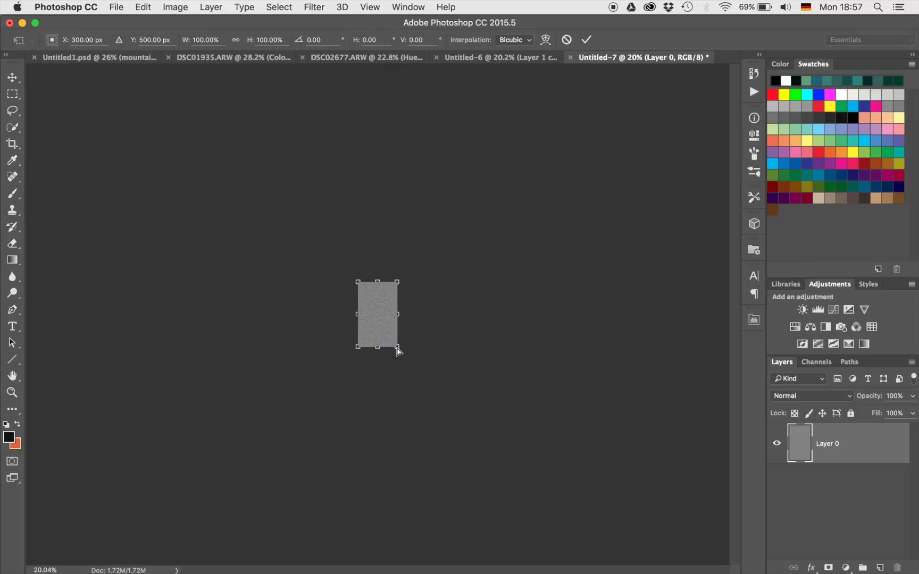
{"action": "left_click_drag", "start_coordinate": [397, 349], "coordinate": [798, 275]}
{"action": "key", "text": "Return"}
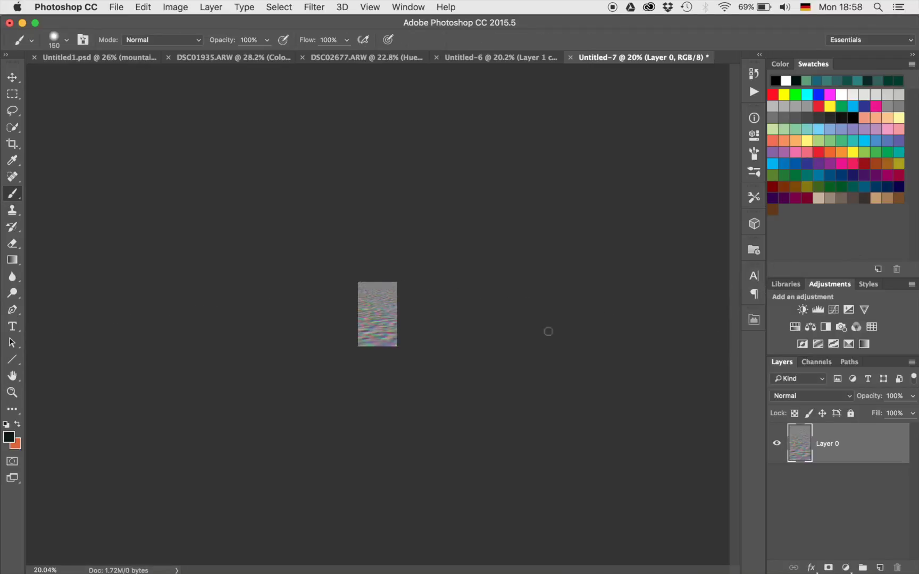
{"action": "scroll", "coordinate": [527, 331], "scroll_direction": "up", "scroll_amount": 2}
{"action": "scroll", "coordinate": [550, 319], "scroll_direction": "up", "scroll_amount": 8}
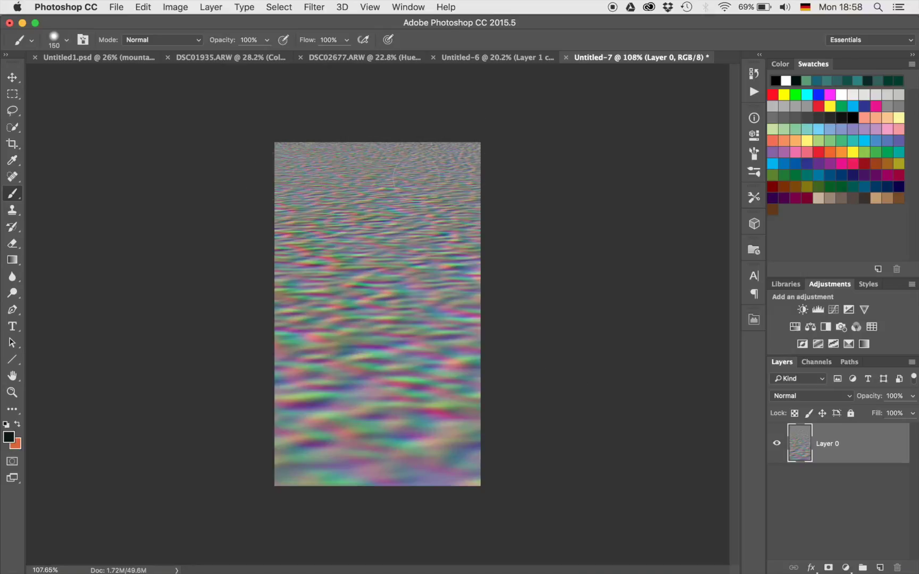
- Isolate the Red channel and create a graduated selection with a black-to-white Quick Mask gradient from the texture's lower edge to near its top
{"action": "left_click", "coordinate": [817, 362]}
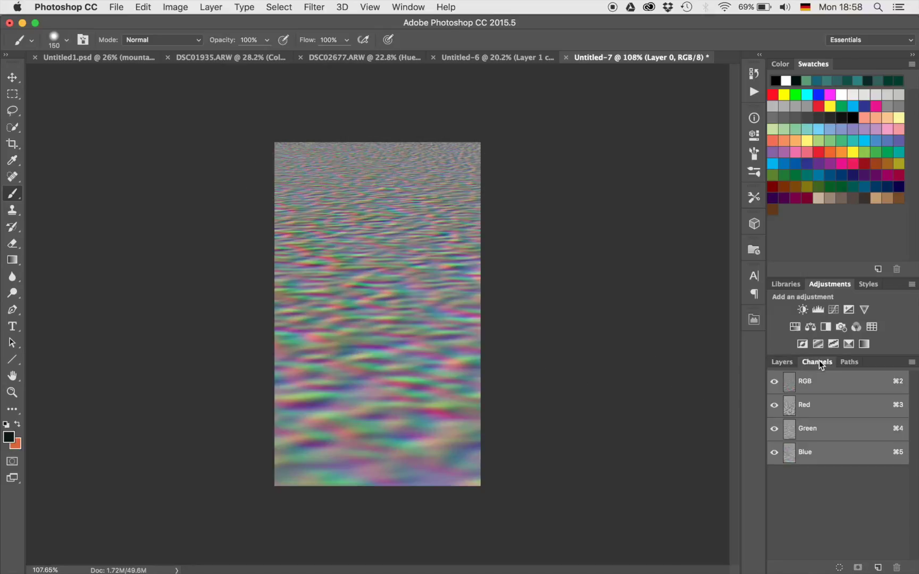
{"action": "left_click", "coordinate": [831, 408]}
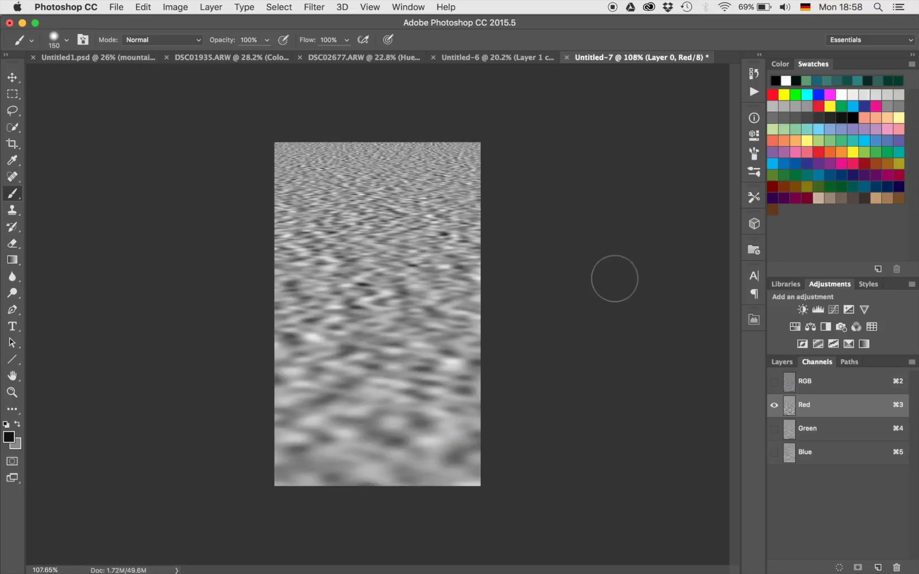
{"action": "key", "text": "q"}
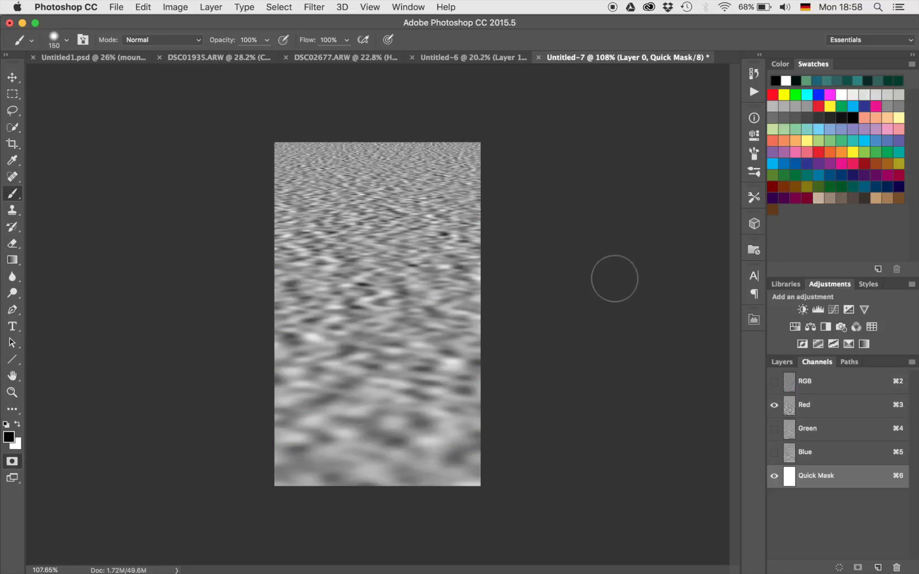
{"action": "key", "text": "g"}
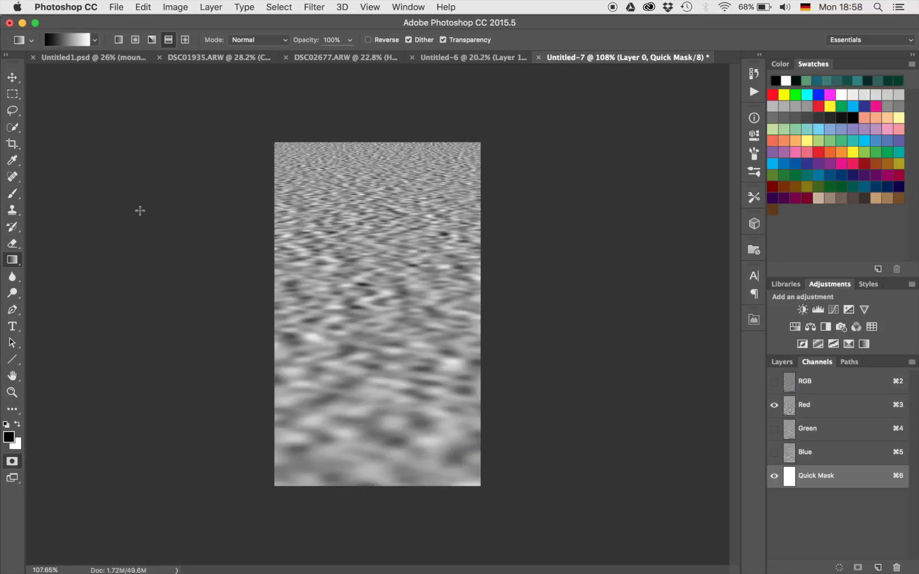
{"action": "left_click_drag", "start_coordinate": [380, 486], "coordinate": [337, 154]}
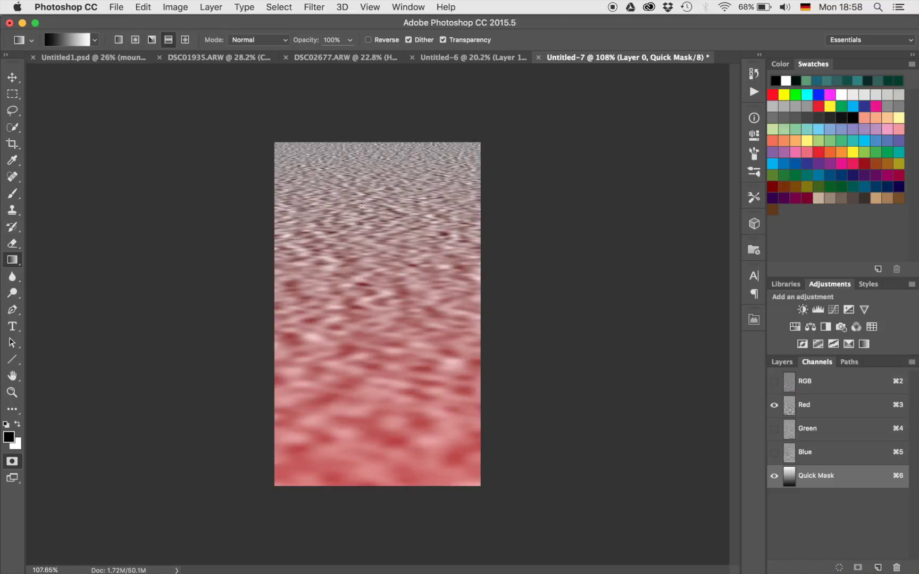
{"action": "key", "text": "q"}
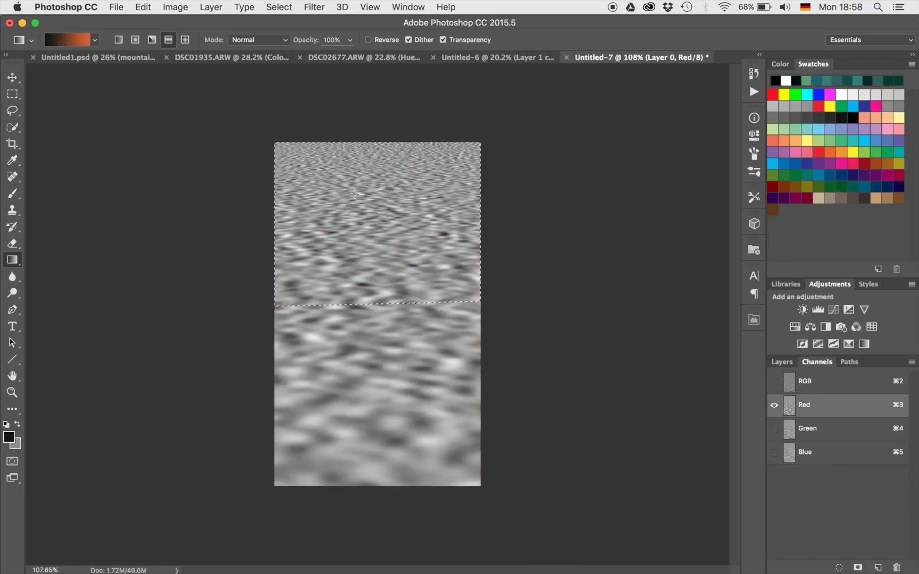
- Fill the graduated selection in the Red channel with gray and deselect
{"action": "key", "text": "shift+BackSpace"}
{"action": "key", "text": "Return"}
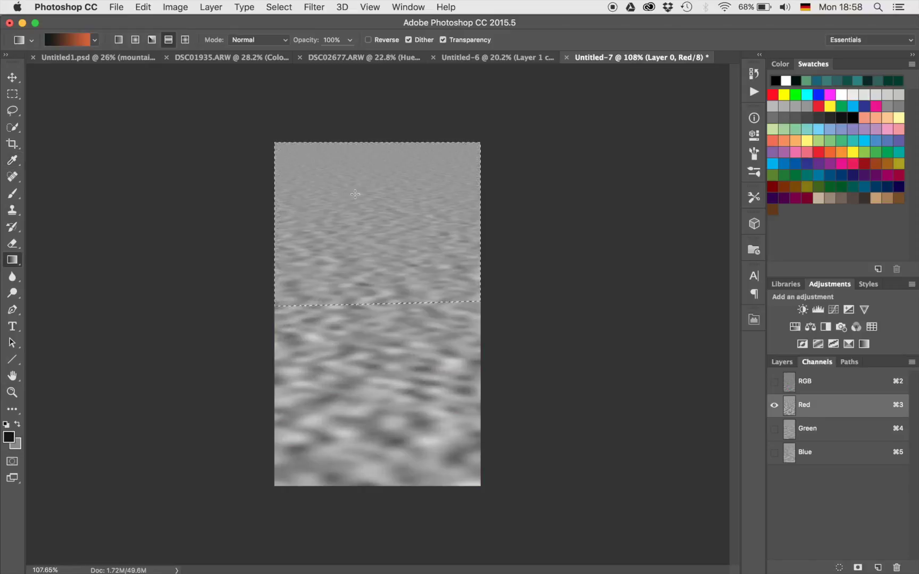
{"action": "key", "text": "super+d"}
- Fade the Green channel's upper part to gray by filling a graduated selection made with a vertical black-to-white Quick Mask gradient
{"action": "left_click", "coordinate": [827, 430]}
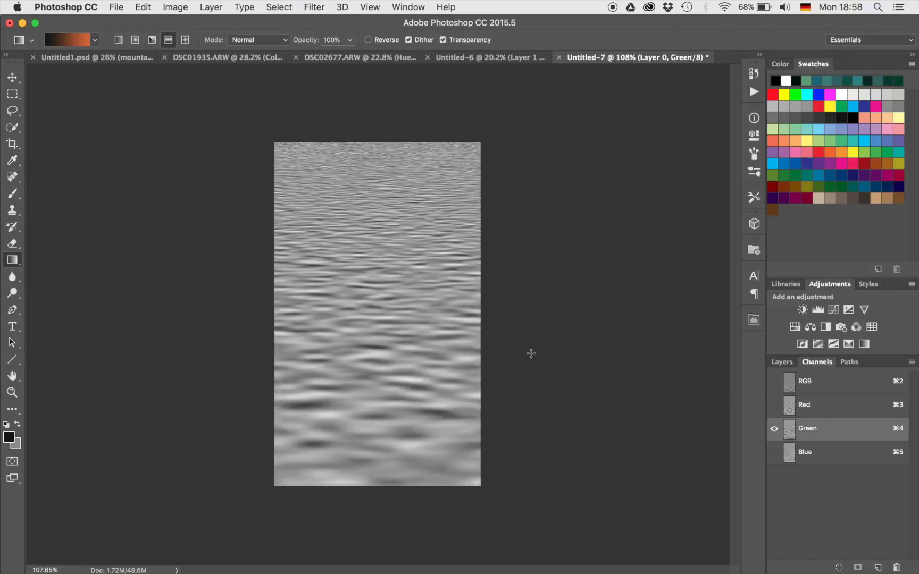
{"action": "key", "text": "q"}
{"action": "left_click_drag", "start_coordinate": [373, 496], "coordinate": [372, 168]}
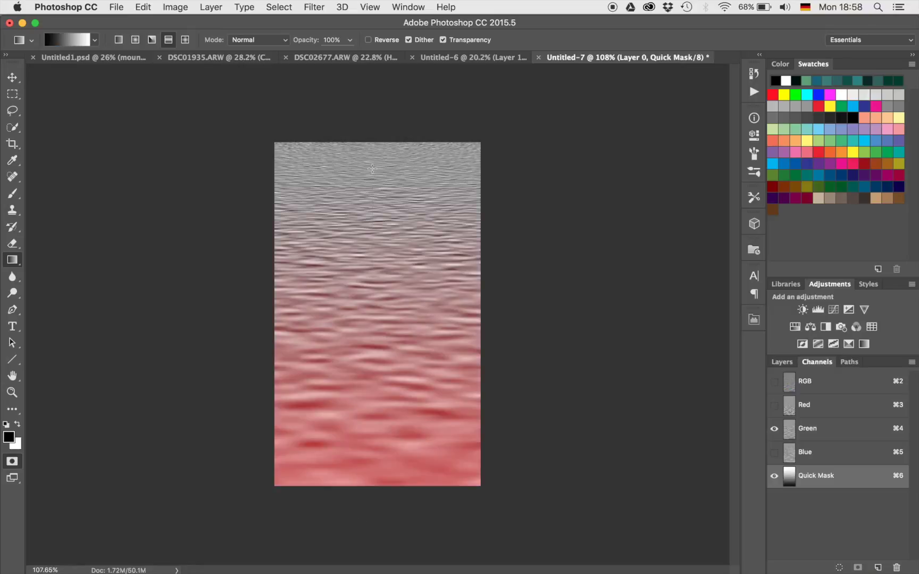
{"action": "key", "text": "q"}
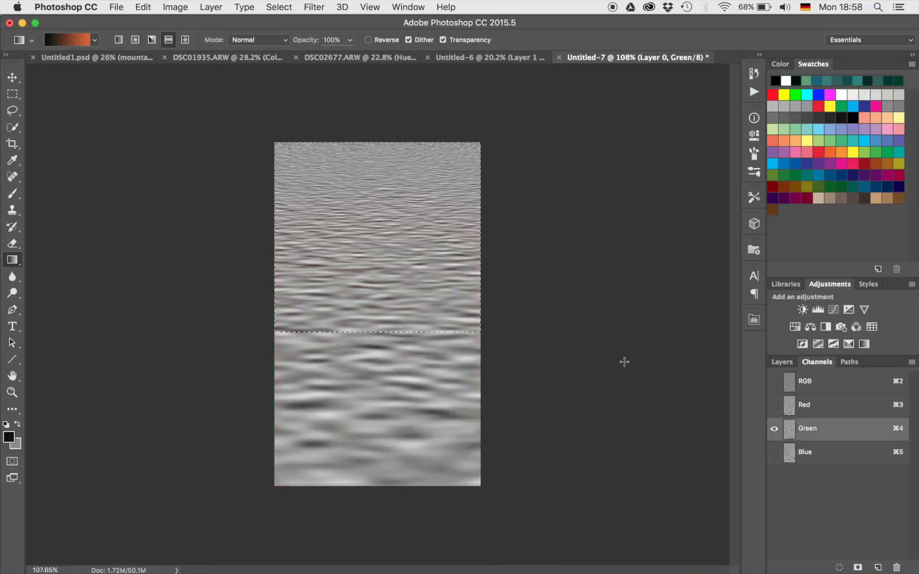
{"action": "key", "text": "shift+BackSpace"}
{"action": "key", "text": "Return"}
{"action": "key", "text": "g"}
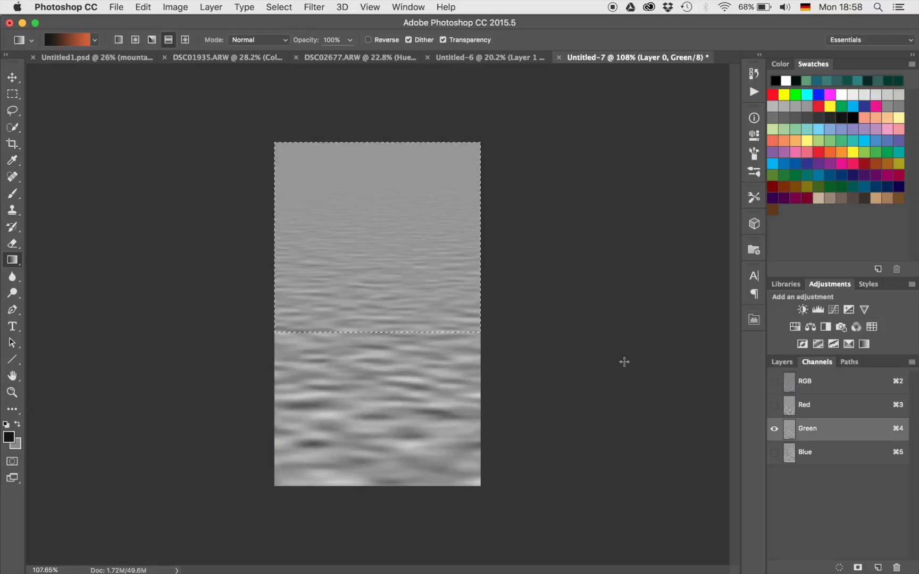
- Show the composite RGB channel, return to the layers and clear the selection
{"action": "left_click", "coordinate": [802, 388]}
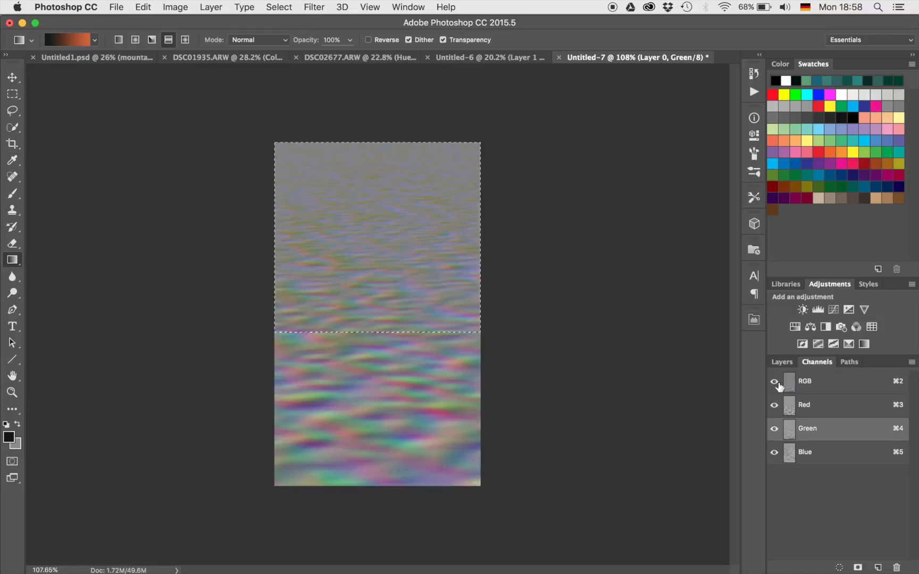
{"action": "left_click", "coordinate": [781, 363]}
{"action": "key", "text": "super+d"}
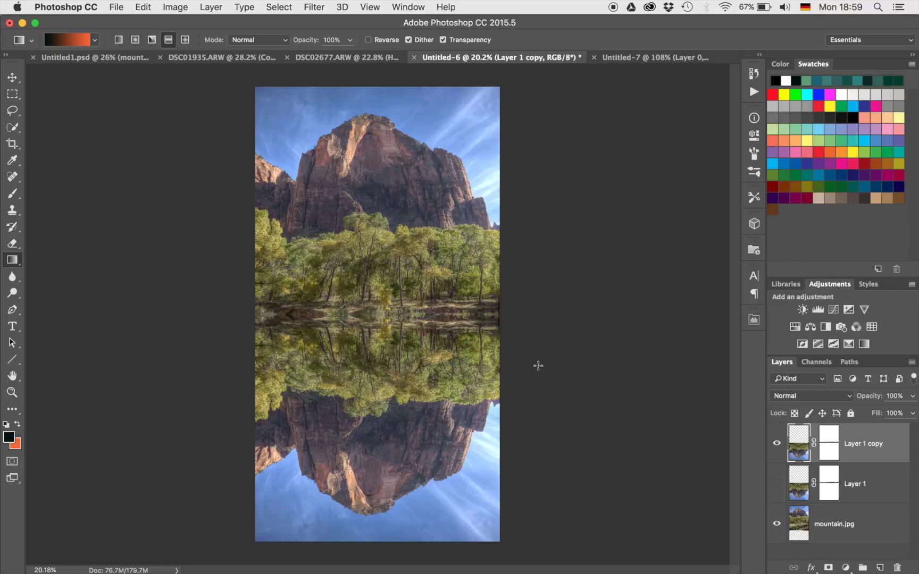
- Examine the mirrored reflection in the mountain document, comparing it with Layer 1 copy hidden and shown
{"action": "scroll", "coordinate": [538, 366], "scroll_direction": "up", "scroll_amount": 5}
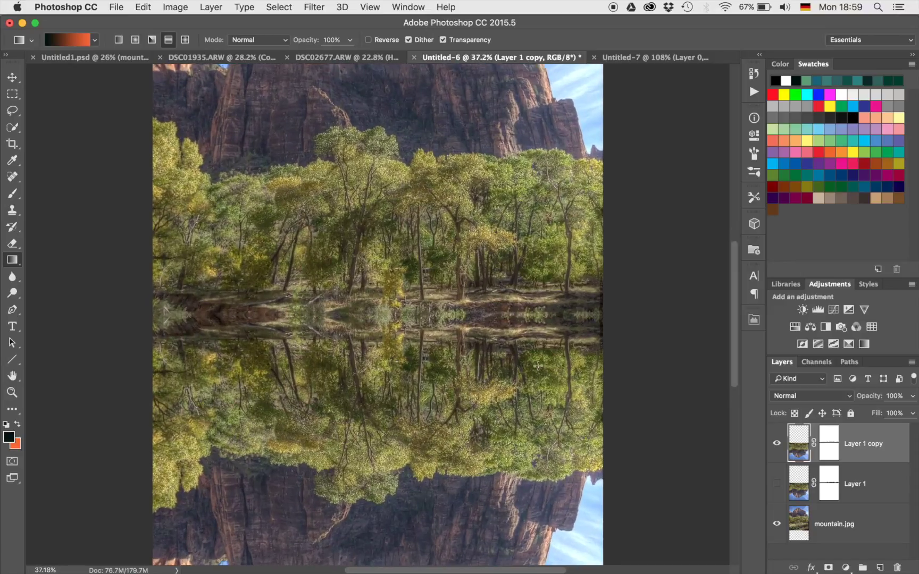
{"action": "scroll", "coordinate": [538, 366], "scroll_direction": "down", "scroll_amount": 5}
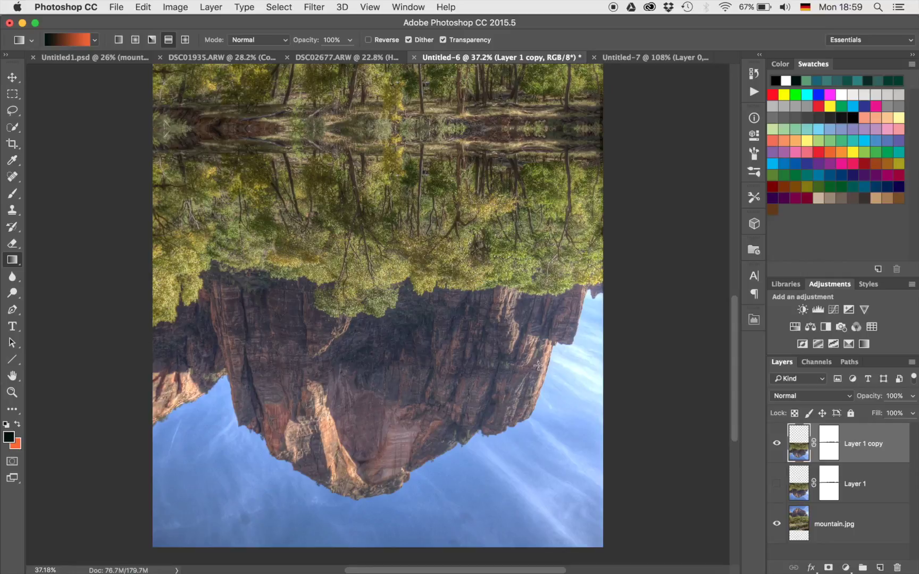
{"action": "scroll", "coordinate": [379, 298], "scroll_direction": "down", "scroll_amount": 6}
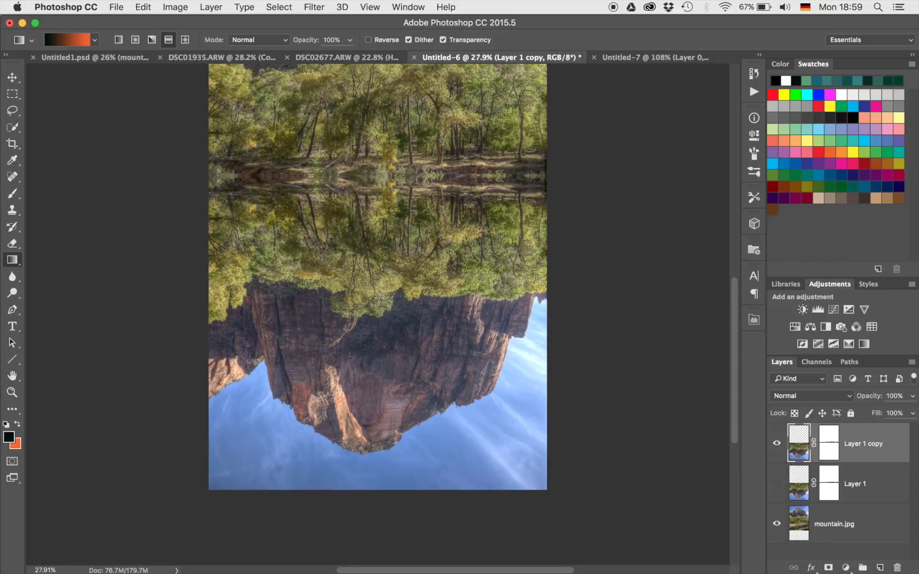
{"action": "left_click", "coordinate": [777, 443]}
{"action": "left_click", "coordinate": [777, 443]}
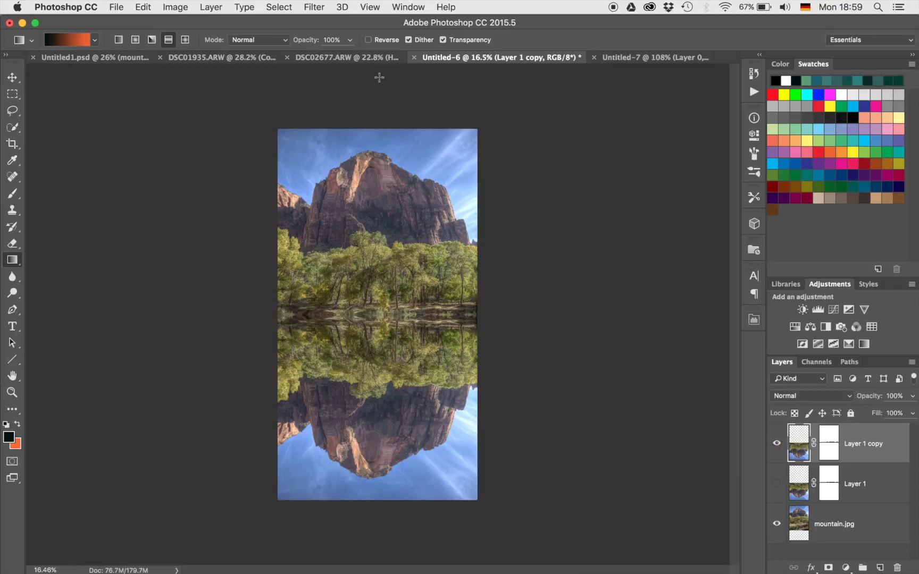
{"action": "left_click", "coordinate": [313, 6]}
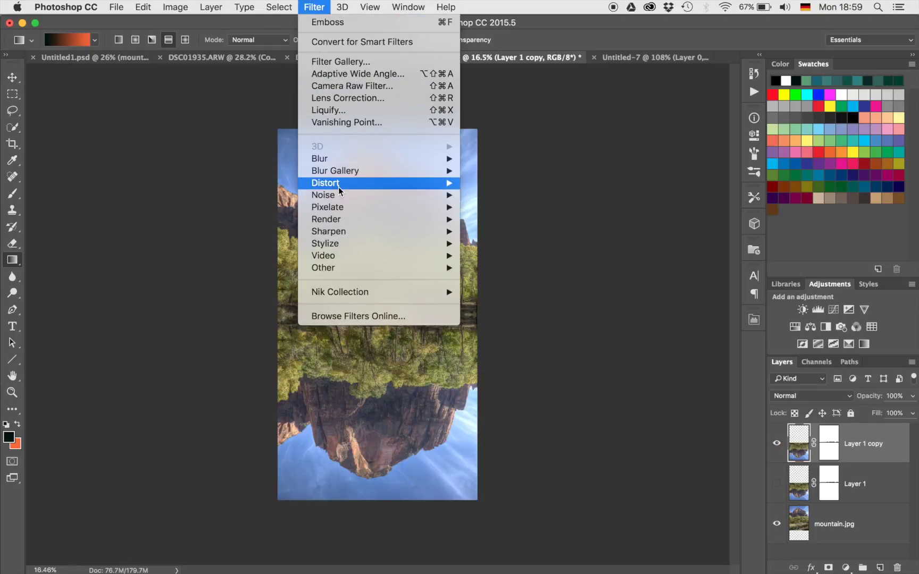
{"action": "mouse_move", "coordinate": [338, 187]}
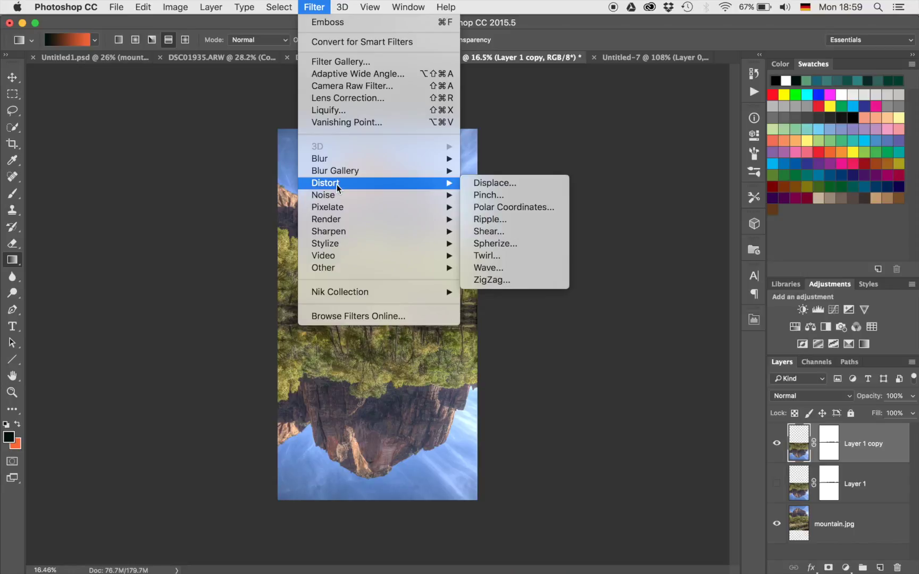
{"action": "left_click", "coordinate": [494, 183]}
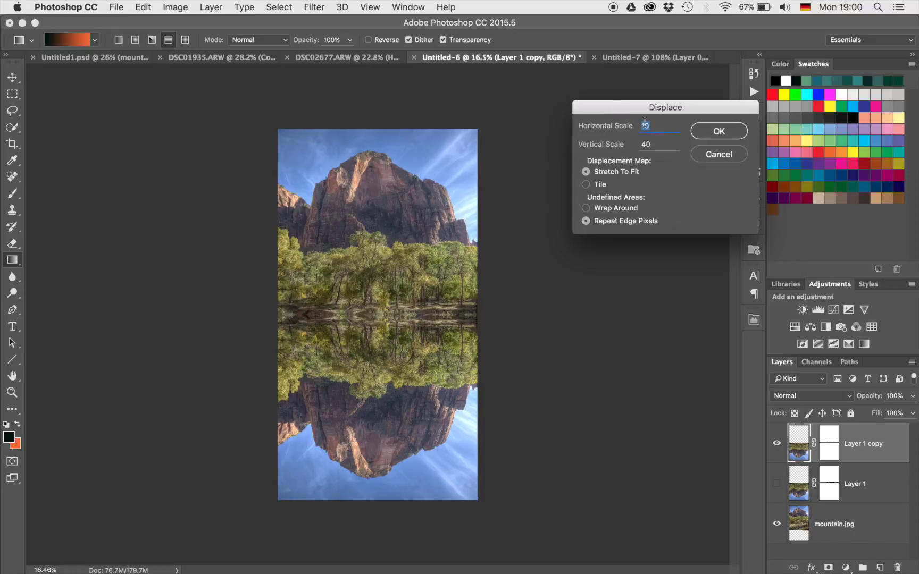
{"action": "left_click", "coordinate": [717, 154]}
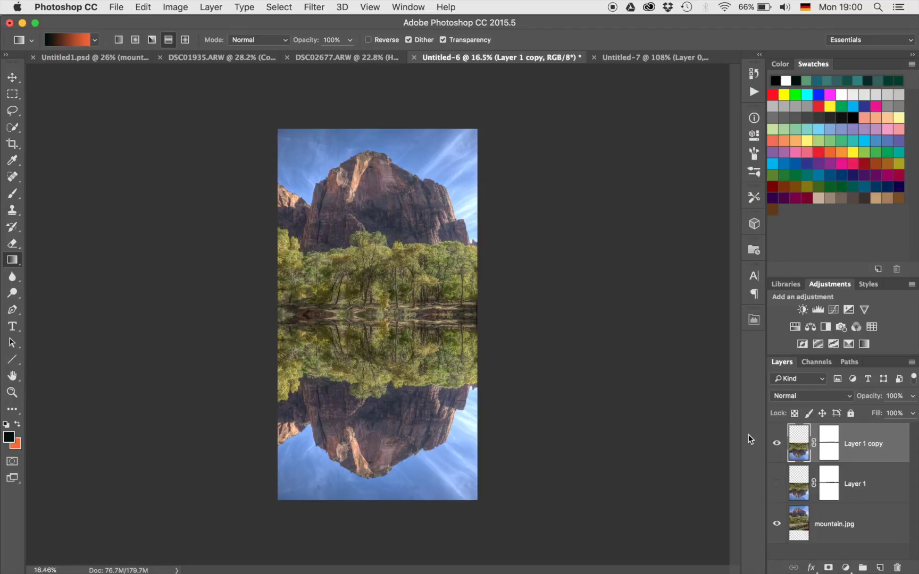
- Move Layer 1 copy up over the trees and Displace it with horizontal scale 10, vertical scale 40, Stretch To Fit and Repeat Edge Pixels
{"action": "key", "text": "v"}
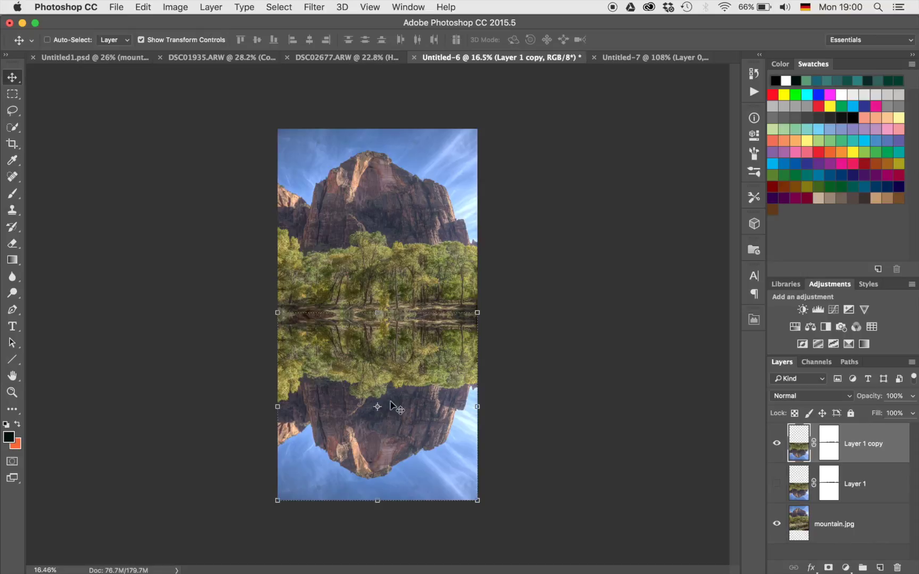
{"action": "left_click_drag", "start_coordinate": [403, 419], "coordinate": [402, 344]}
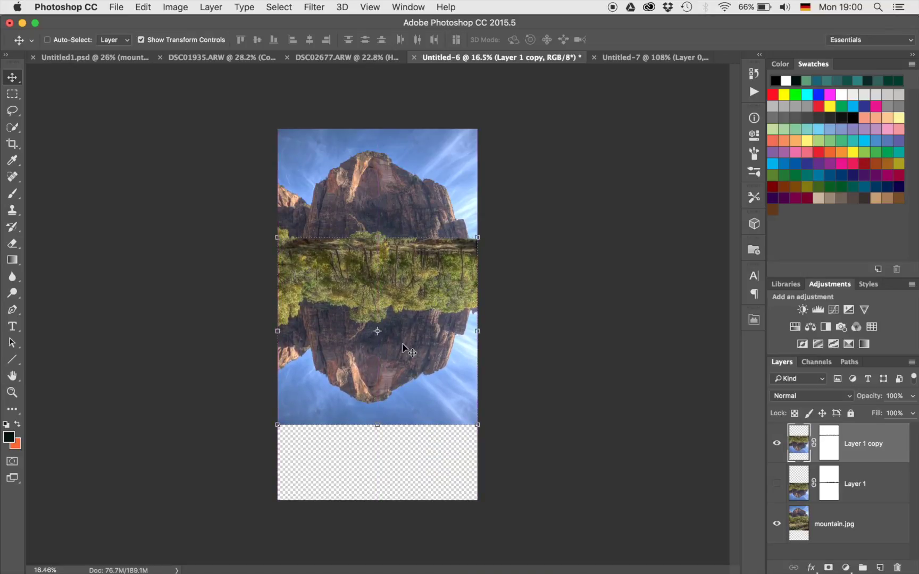
{"action": "left_click", "coordinate": [314, 7]}
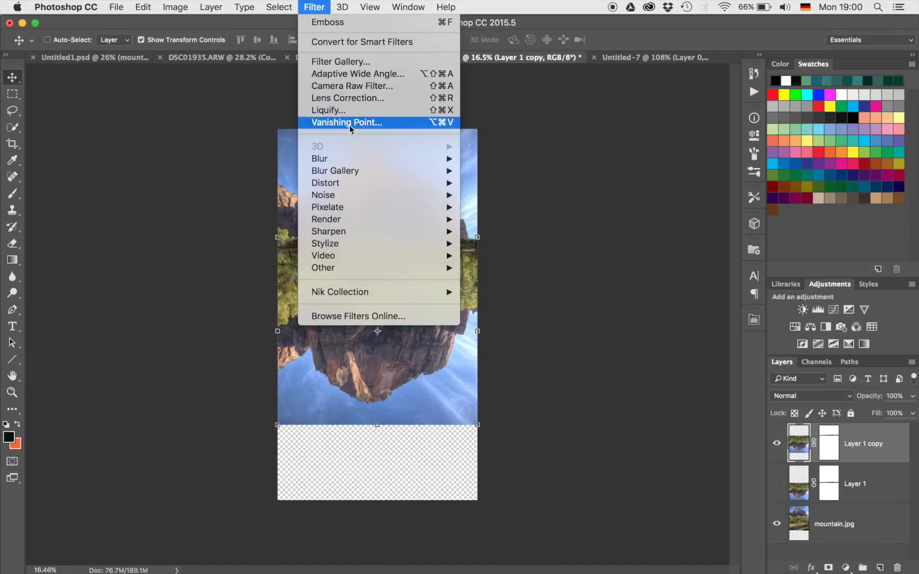
{"action": "mouse_move", "coordinate": [364, 182]}
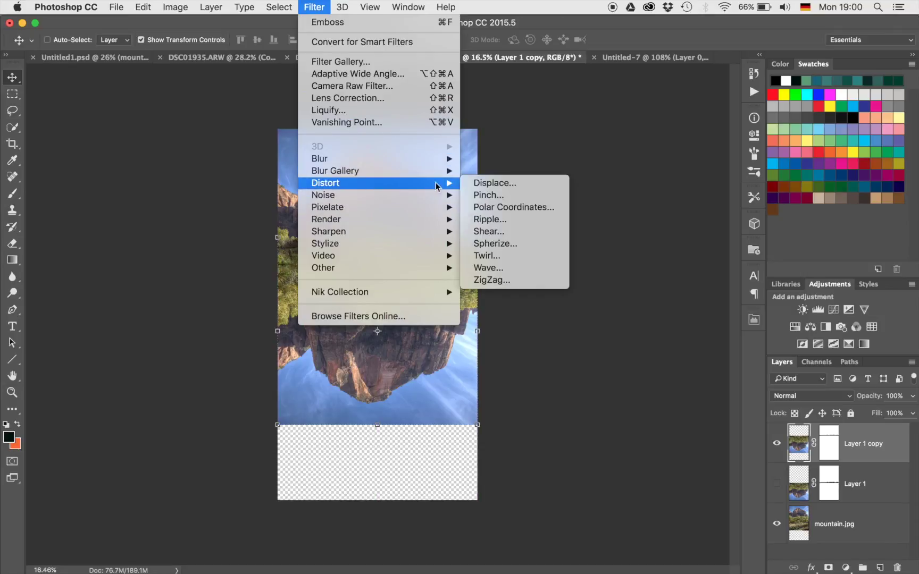
{"action": "left_click", "coordinate": [482, 183]}
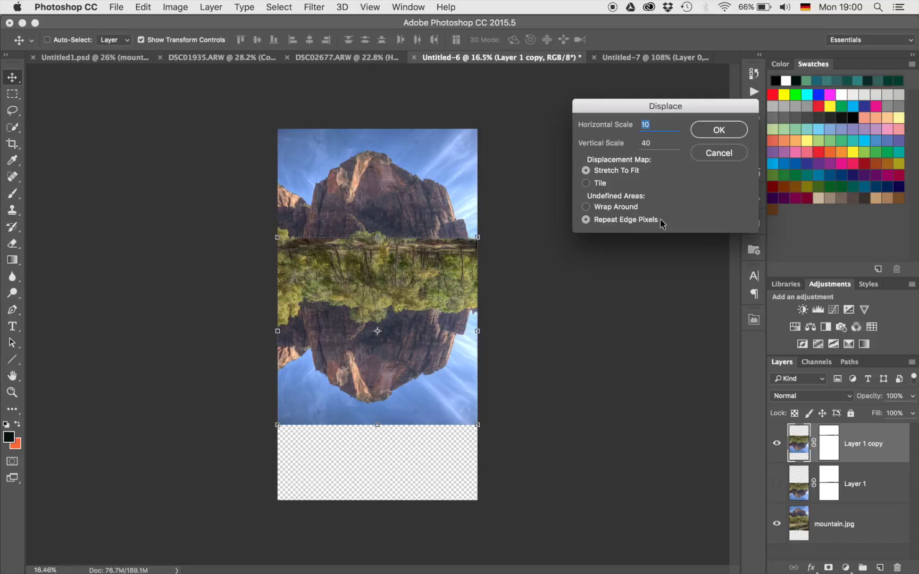
{"action": "left_click", "coordinate": [719, 131]}
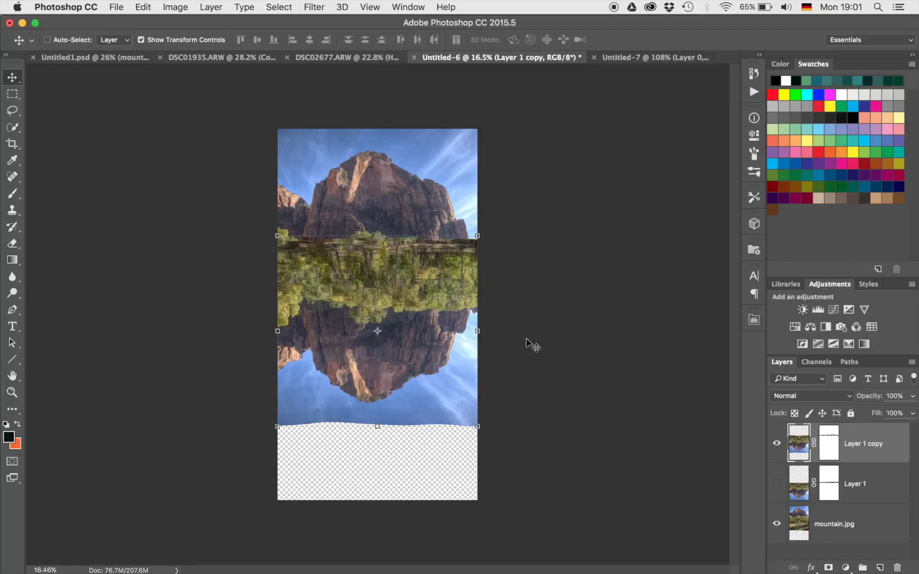
{"action": "scroll", "coordinate": [506, 330], "scroll_direction": "up", "scroll_amount": 7}
{"action": "scroll", "coordinate": [506, 334], "scroll_direction": "up", "scroll_amount": 2}
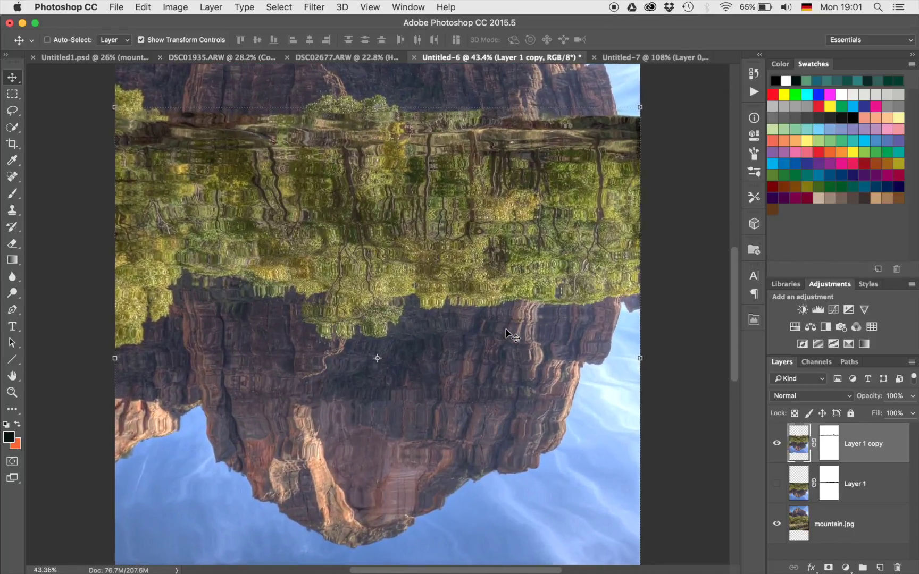
- Move the displaced Layer 1 copy back down so its upper edge meets the shoreline below the trees
{"action": "left_click_drag", "start_coordinate": [455, 329], "coordinate": [451, 532]}
{"action": "key", "text": "super+0"}
{"action": "left_click_drag", "start_coordinate": [432, 452], "coordinate": [434, 444]}
{"action": "scroll", "coordinate": [434, 441], "scroll_direction": "up", "scroll_amount": 6}
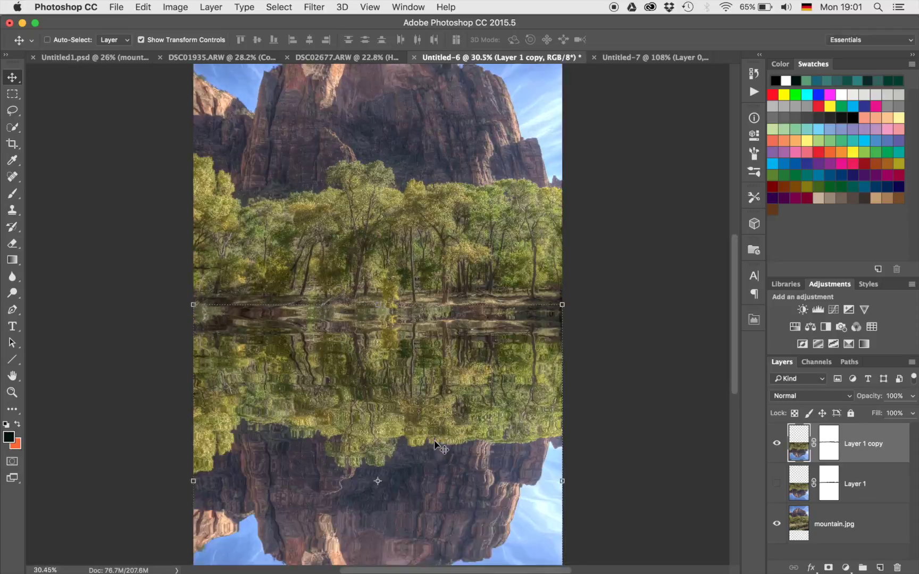
{"action": "scroll", "coordinate": [434, 442], "scroll_direction": "down", "scroll_amount": 5}
{"action": "scroll", "coordinate": [435, 441], "scroll_direction": "up", "scroll_amount": 1}
{"action": "scroll", "coordinate": [435, 441], "scroll_direction": "up", "scroll_amount": 3}
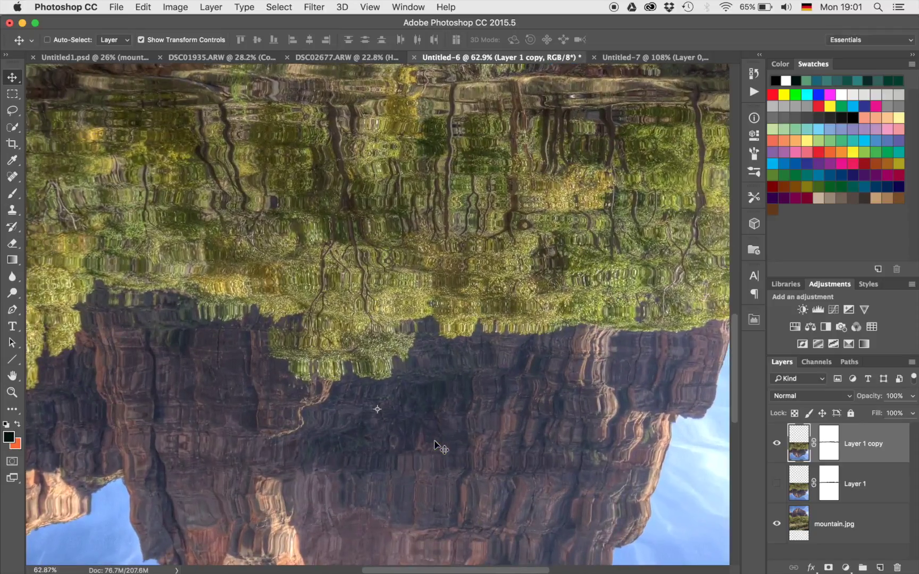
{"action": "scroll", "coordinate": [435, 446], "scroll_direction": "up", "scroll_amount": 3}
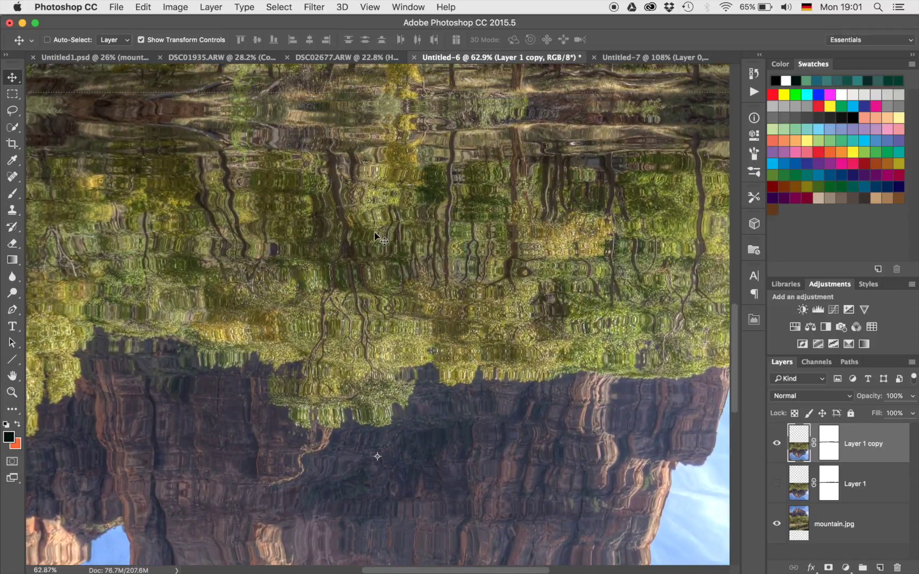
{"action": "scroll", "coordinate": [375, 235], "scroll_direction": "up", "scroll_amount": 3}
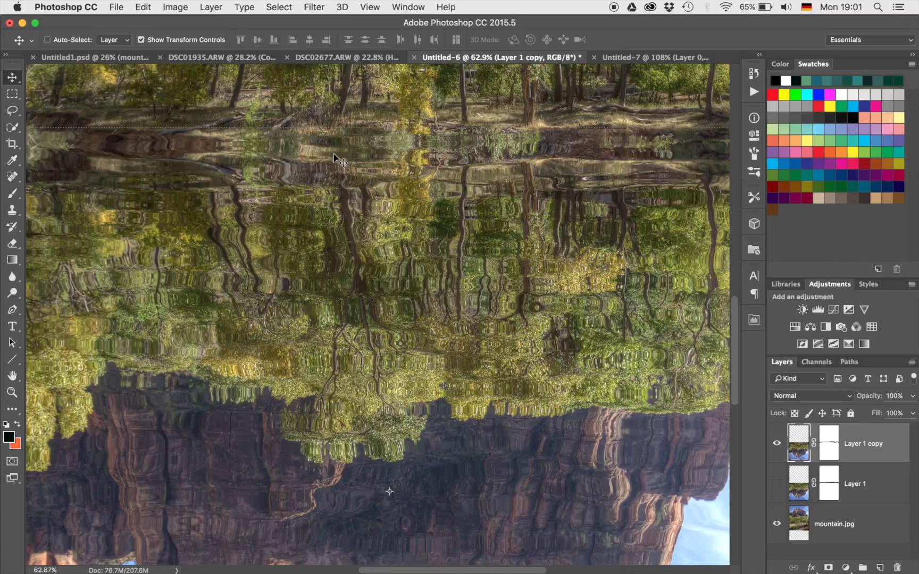
- Show Layer 1 and compare its undistorted reflection with the displaced one by hiding and showing Layer 1 copy
{"action": "left_click", "coordinate": [777, 484]}
{"action": "left_click", "coordinate": [778, 443]}
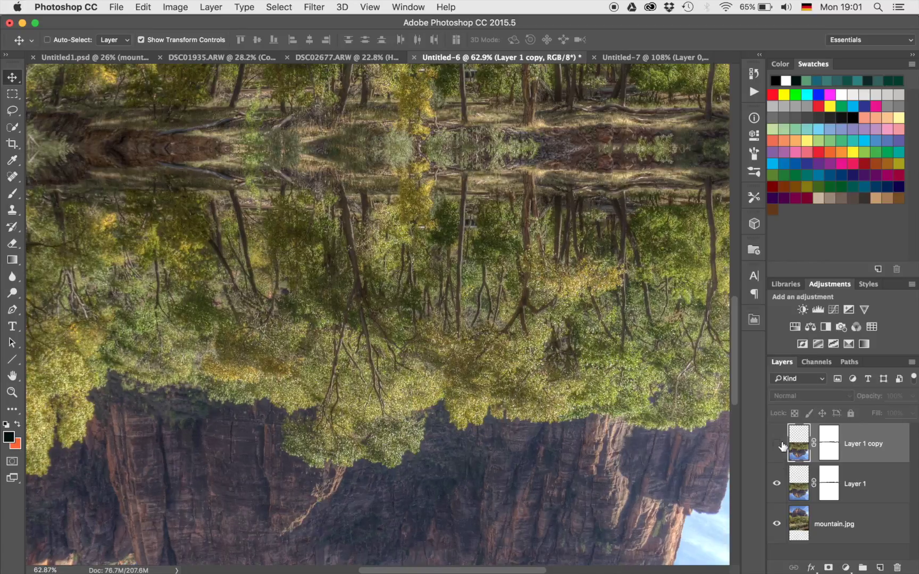
{"action": "left_click", "coordinate": [778, 443]}
{"action": "left_click", "coordinate": [777, 444]}
{"action": "left_click", "coordinate": [777, 443]}
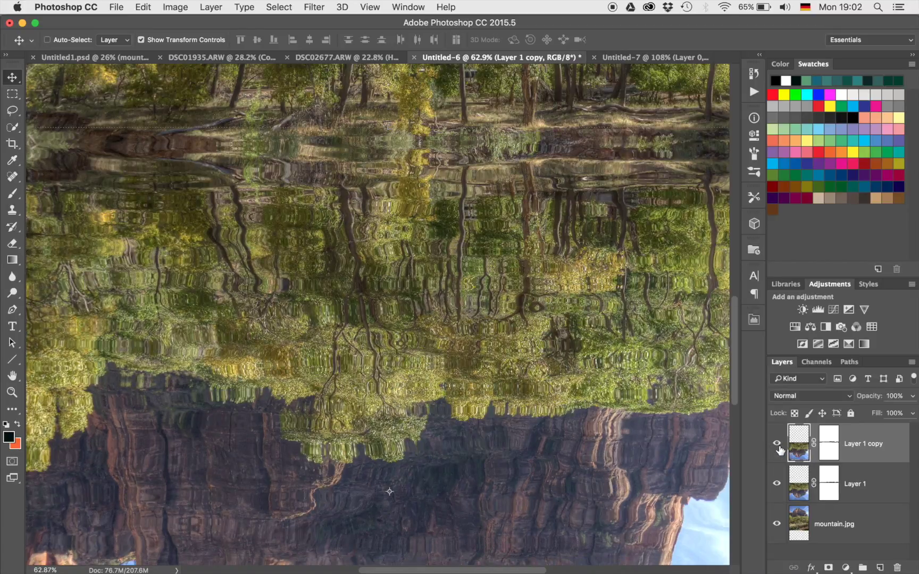
{"action": "left_click", "coordinate": [778, 449]}
{"action": "left_click", "coordinate": [778, 446]}
- Nudge Layer 1 copy vertically in small increments until its shoreline lines up with the undistorted Layer 1 reflection
{"action": "key", "text": "shift+Down"}
{"action": "key", "text": "shift+Down"}
{"action": "key", "text": "shift+Down"}
{"action": "key", "text": "shift+Down"}
{"action": "key", "text": "shift+Down"}
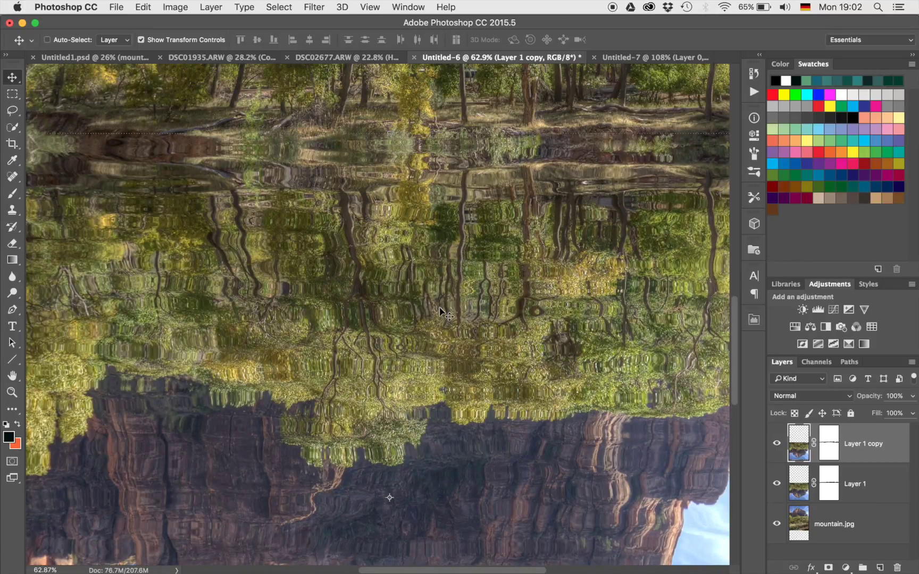
{"action": "key", "text": "Up"}
{"action": "key", "text": "Up"}
{"action": "key", "text": "Up"}
{"action": "key", "text": "Up"}
{"action": "key", "text": "Up"}
{"action": "key", "text": "Up"}
{"action": "key", "text": "Up"}
{"action": "key", "text": "Up"}
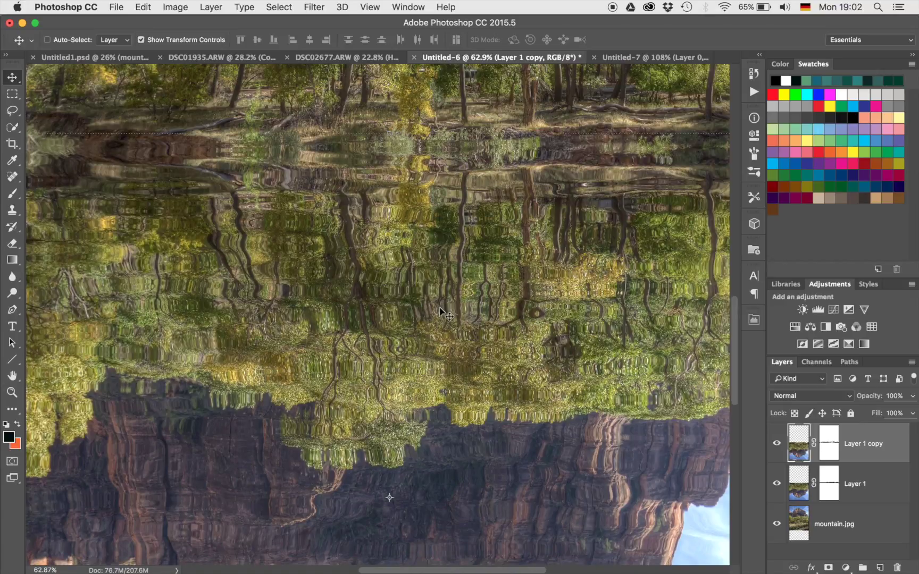
{"action": "key", "text": "Up"}
{"action": "key", "text": "Up"}
{"action": "key", "text": "Up"}
{"action": "key", "text": "Up"}
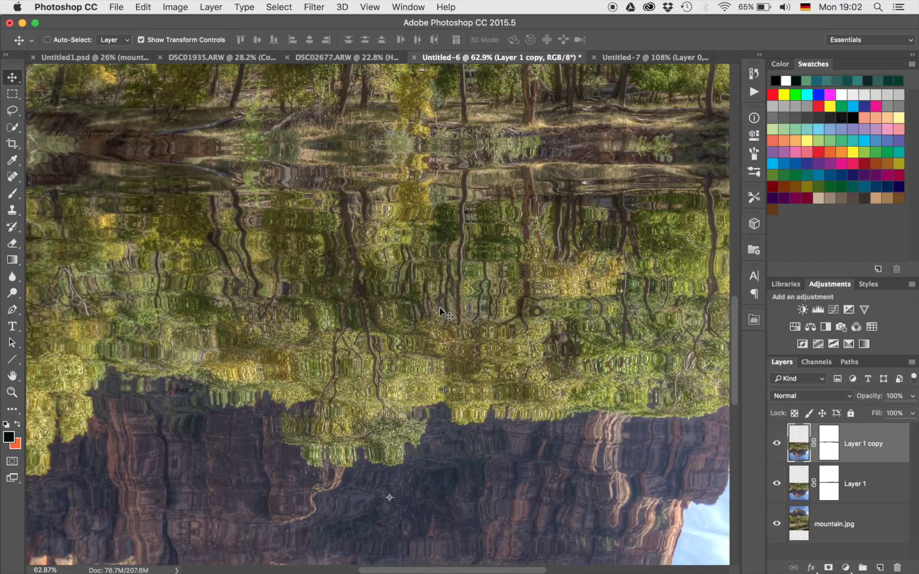
{"action": "key", "text": "Down"}
{"action": "key", "text": "Down"}
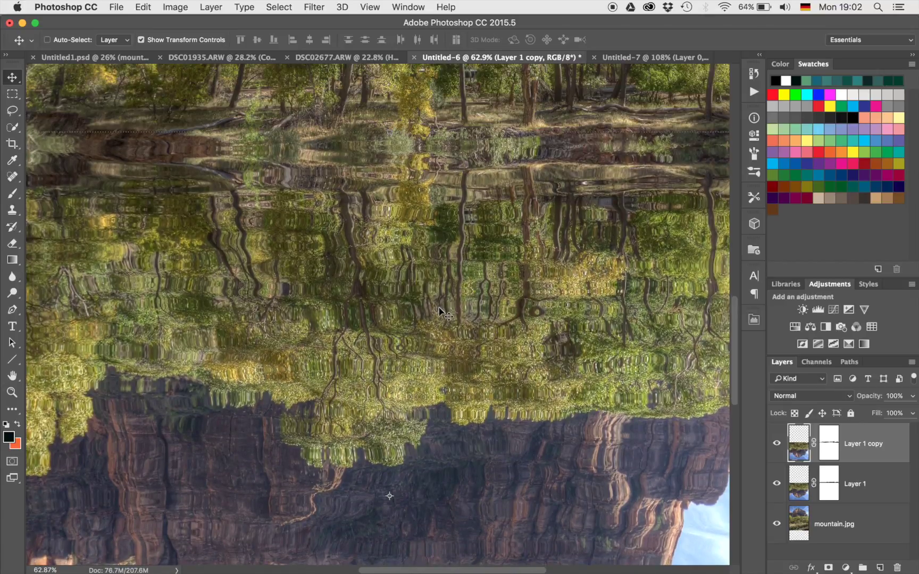
- Soften the ripples along the shoreline by painting black on Layer 1 copy's mask with a 1000 px brush at 23% opacity
{"action": "key", "text": "super+0"}
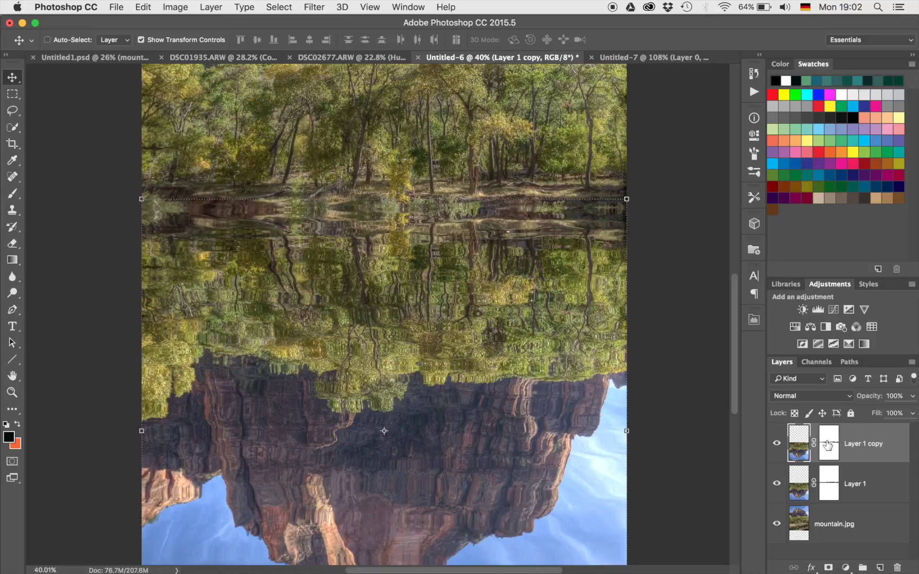
{"action": "left_click", "coordinate": [828, 445]}
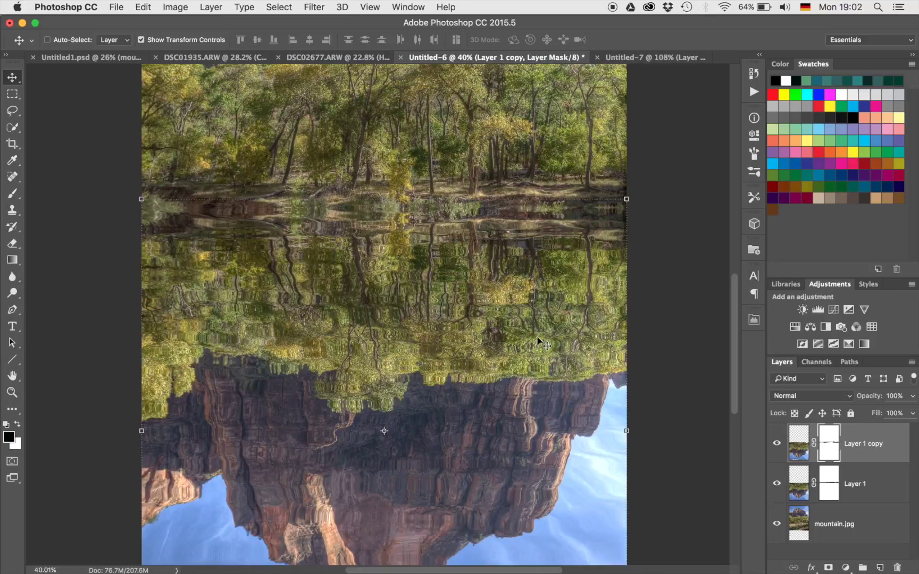
{"action": "key", "text": "b"}
{"action": "key", "text": "bracketright"}
{"action": "key", "text": "bracketright"}
{"action": "key", "text": "bracketright"}
{"action": "key", "text": "bracketright"}
{"action": "key", "text": "bracketright"}
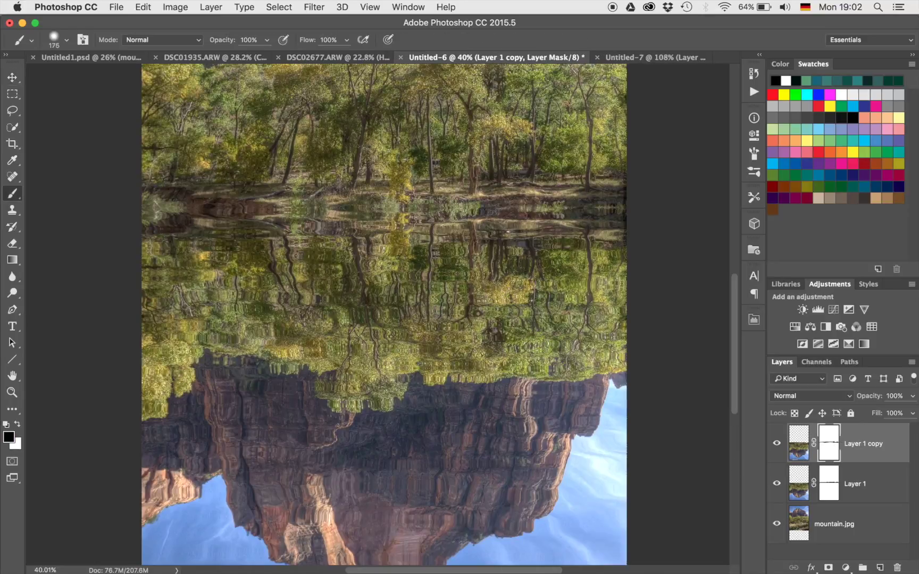
{"action": "key", "text": "bracketright"}
{"action": "key", "text": "bracketright"}
{"action": "key", "text": "bracketright"}
{"action": "key", "text": "bracketright"}
{"action": "key", "text": "bracketright"}
{"action": "key", "text": "bracketright"}
{"action": "key", "text": "2"}
{"action": "key", "text": "3"}
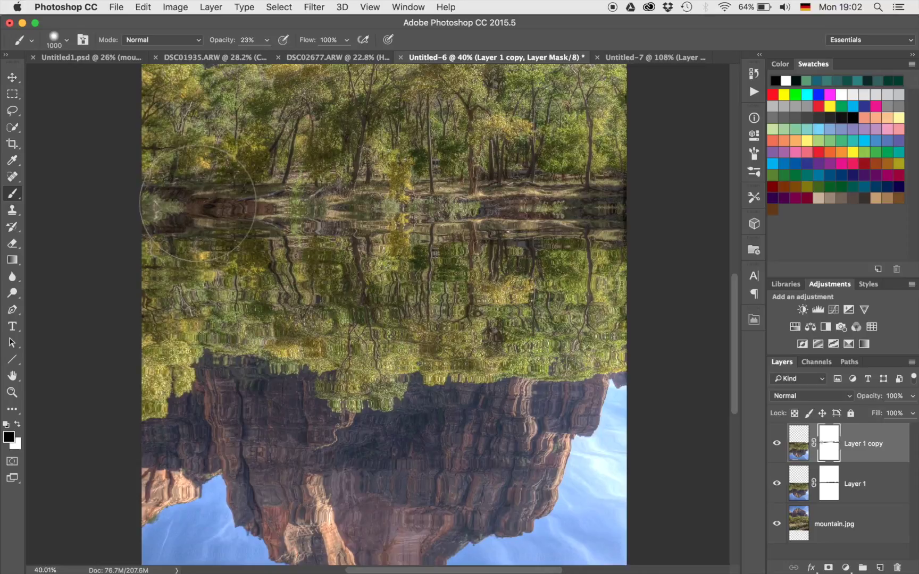
{"action": "left_click", "coordinate": [204, 184]}
{"action": "left_click", "coordinate": [237, 175]}
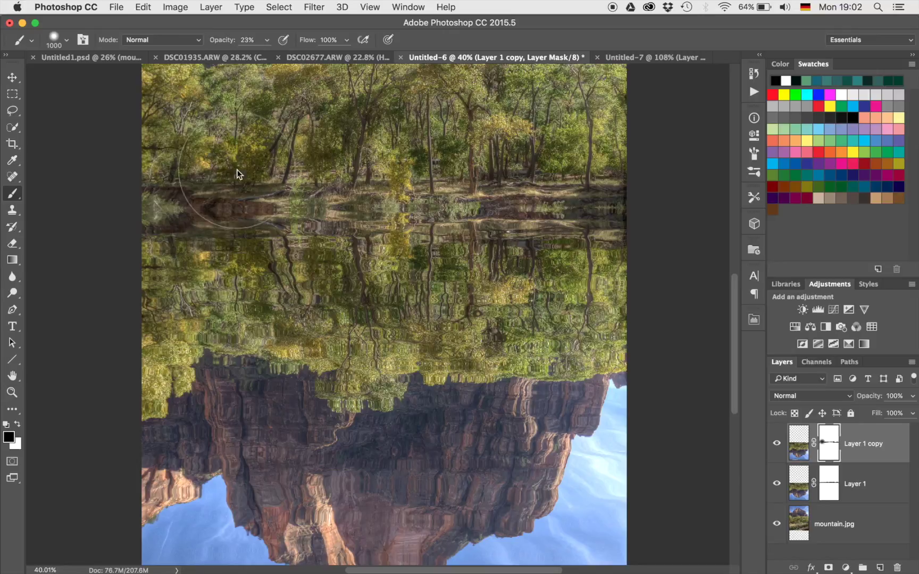
{"action": "left_click", "coordinate": [278, 179]}
{"action": "left_click", "coordinate": [310, 182]}
{"action": "left_click", "coordinate": [361, 179]}
{"action": "left_click", "coordinate": [391, 180]}
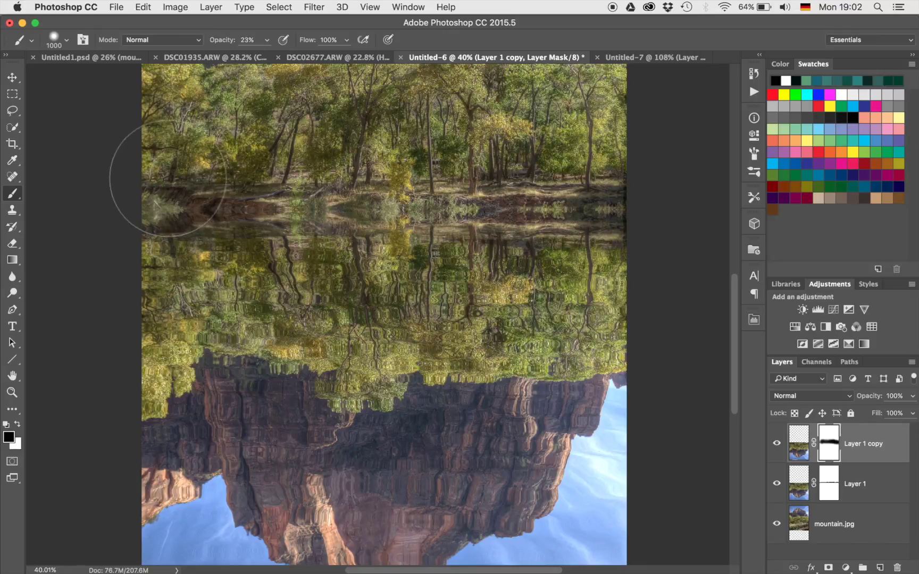
- Stamp all visible layers into a new merged layer above Layer 1 copy
{"action": "scroll", "coordinate": [167, 179], "scroll_direction": "down", "scroll_amount": 5}
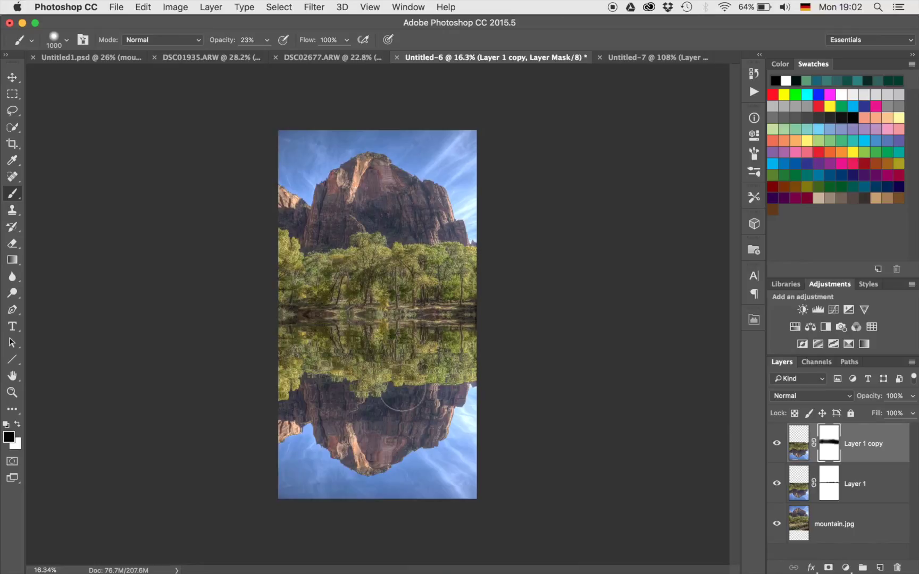
{"action": "scroll", "coordinate": [402, 396], "scroll_direction": "up", "scroll_amount": 4}
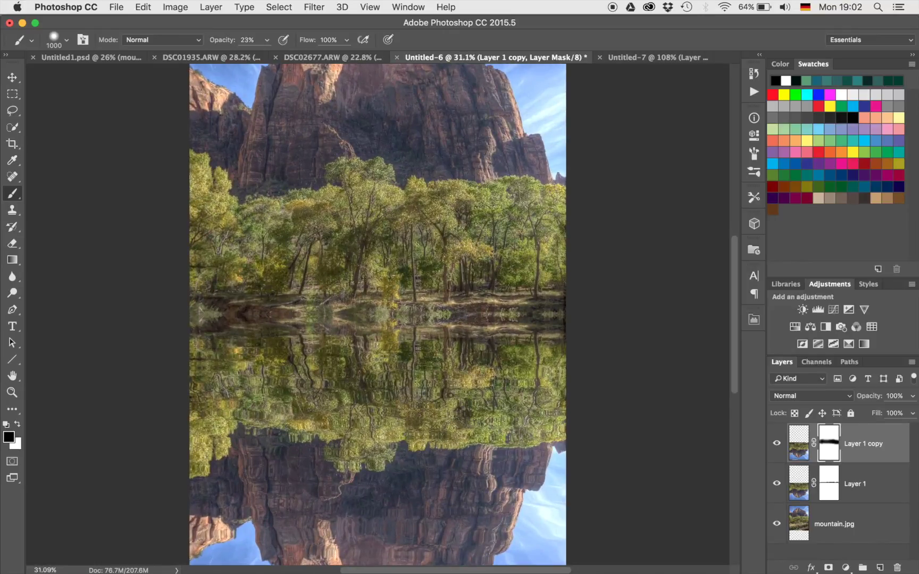
{"action": "scroll", "coordinate": [377, 319], "scroll_direction": "down", "scroll_amount": 3}
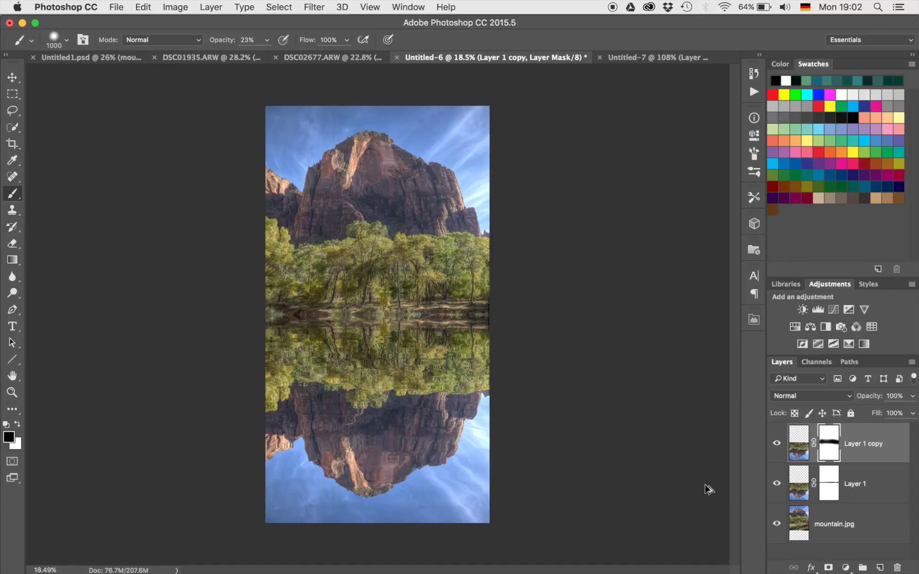
{"action": "key", "text": "super+alt+shift+e"}
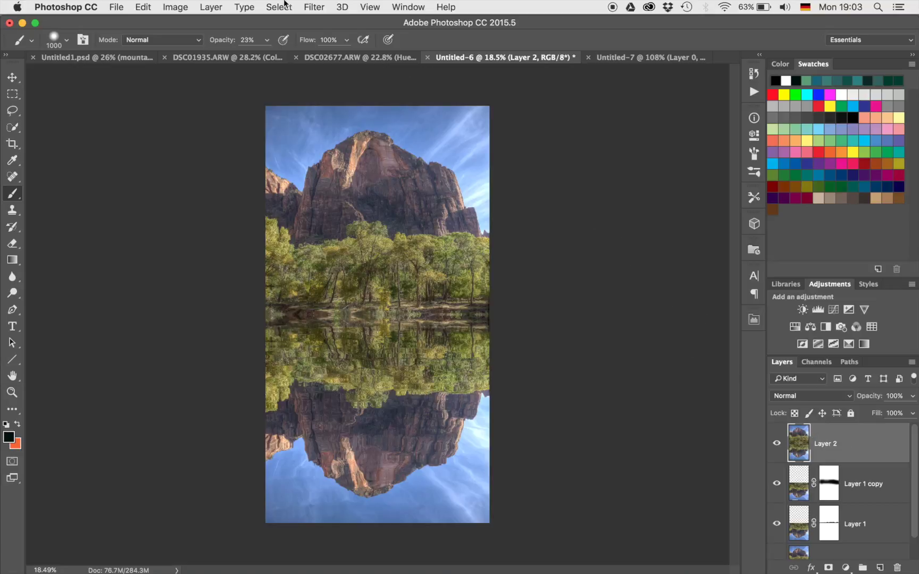
- Apply the Indian Summer filter from Nik Collection's Color Efex Pro 4 to the merged layer, previewing it across the whole image
{"action": "left_click", "coordinate": [322, 4]}
{"action": "mouse_move", "coordinate": [395, 292]}
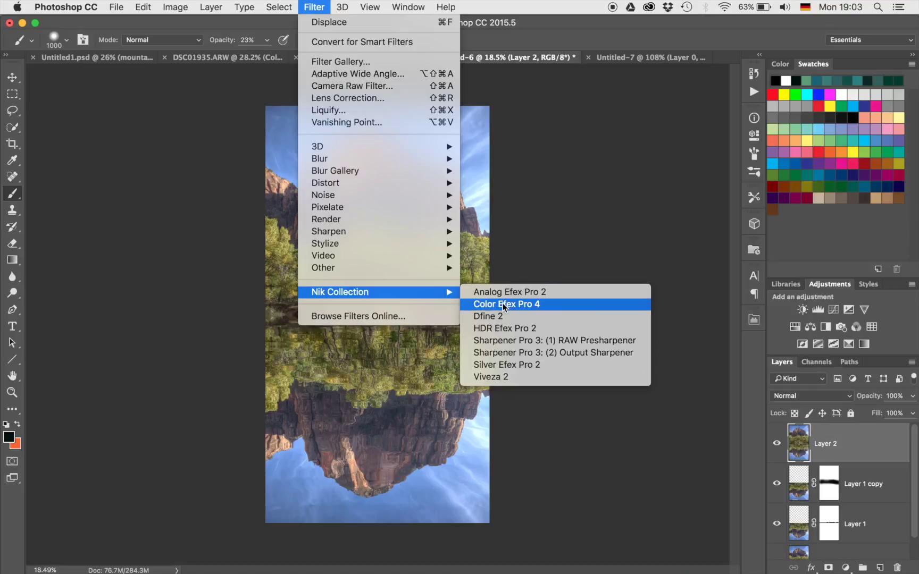
{"action": "left_click", "coordinate": [521, 304]}
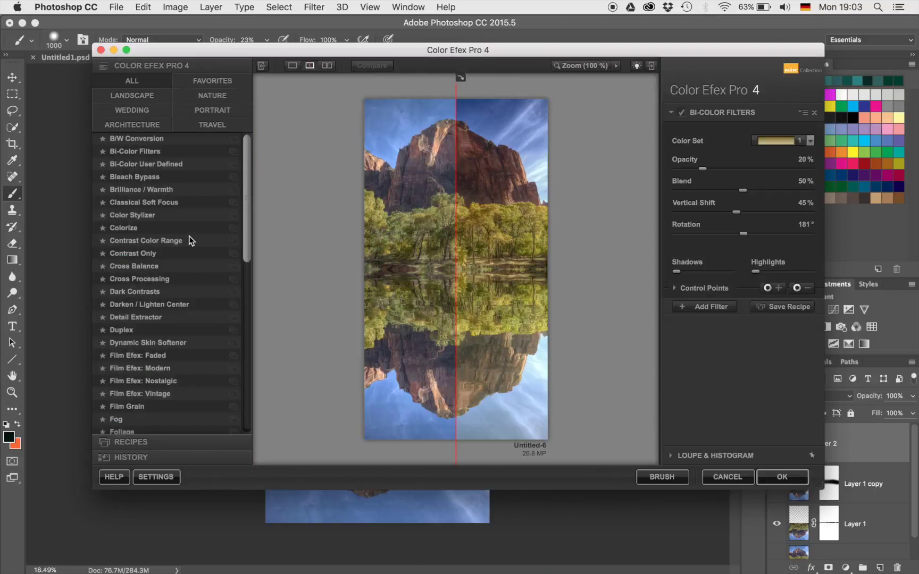
{"action": "scroll", "coordinate": [190, 238], "scroll_direction": "down", "scroll_amount": 10}
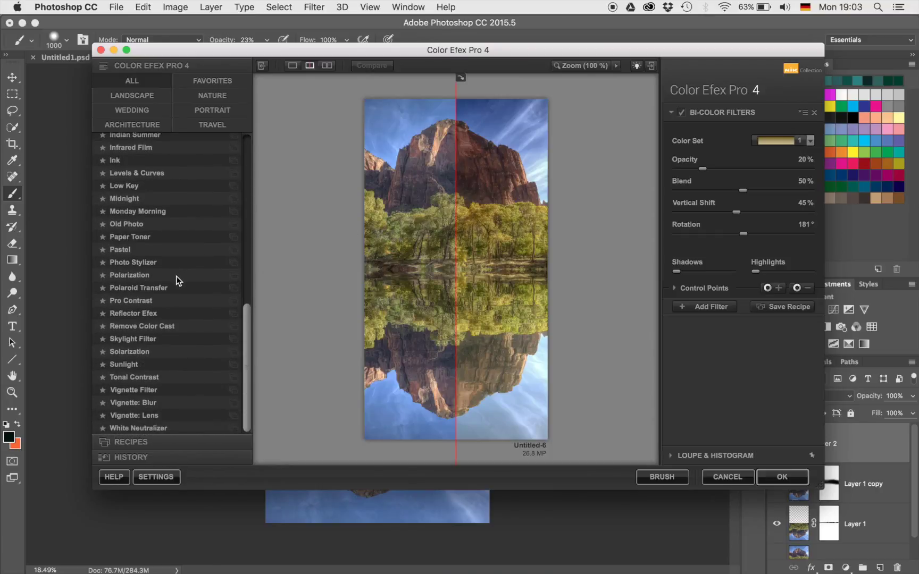
{"action": "scroll", "coordinate": [176, 275], "scroll_direction": "up", "scroll_amount": 8}
{"action": "scroll", "coordinate": [176, 275], "scroll_direction": "down", "scroll_amount": 7}
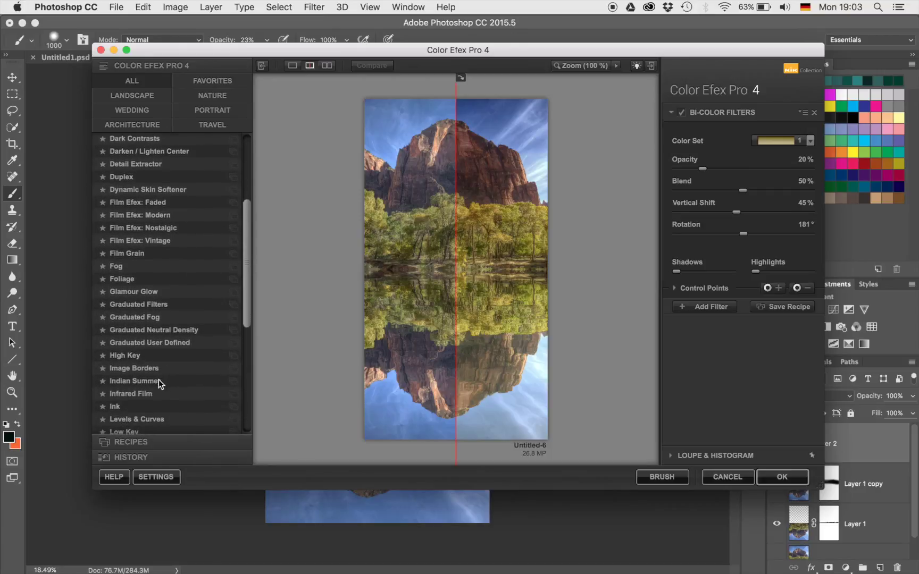
{"action": "left_click", "coordinate": [155, 381]}
{"action": "left_click_drag", "start_coordinate": [457, 241], "coordinate": [326, 266]}
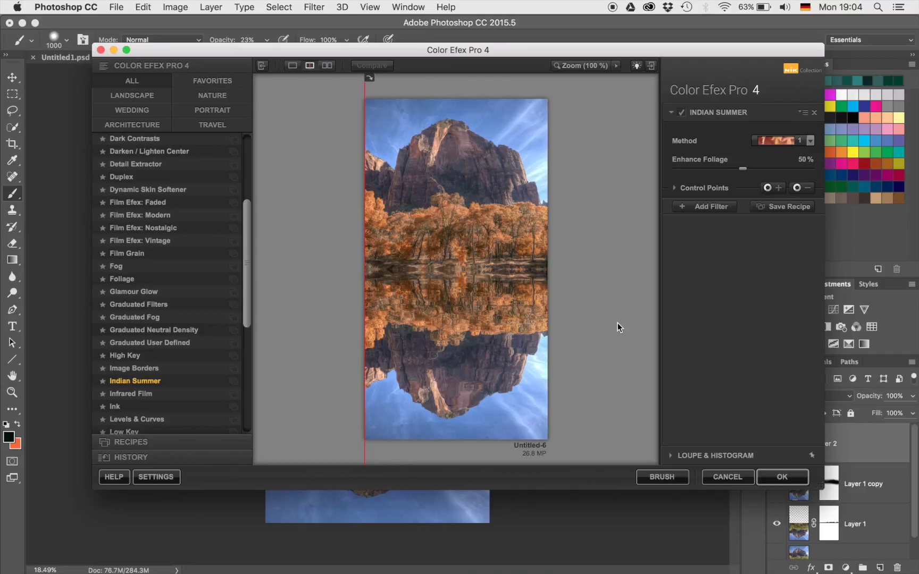
{"action": "left_click", "coordinate": [780, 477]}
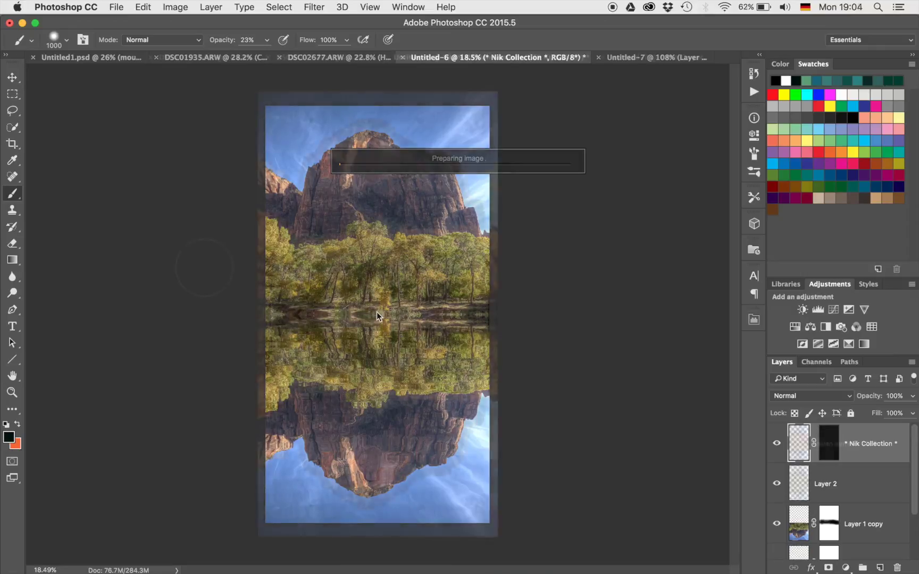
- Add a Hue/Saturation adjustment layer above the Indian Summer layer and set the Blues saturation to -100
{"action": "scroll", "coordinate": [205, 268], "scroll_direction": "up", "scroll_amount": 10}
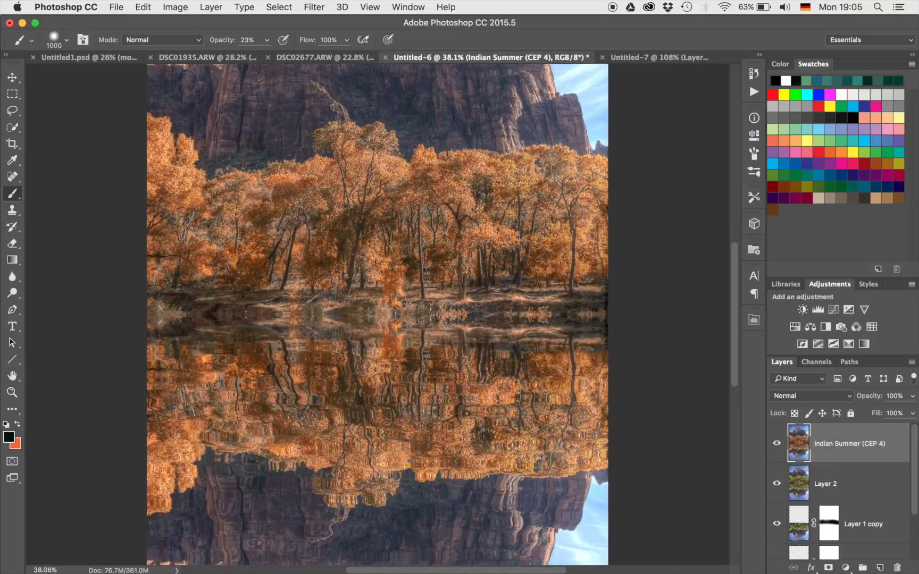
{"action": "scroll", "coordinate": [204, 267], "scroll_direction": "down", "scroll_amount": 5}
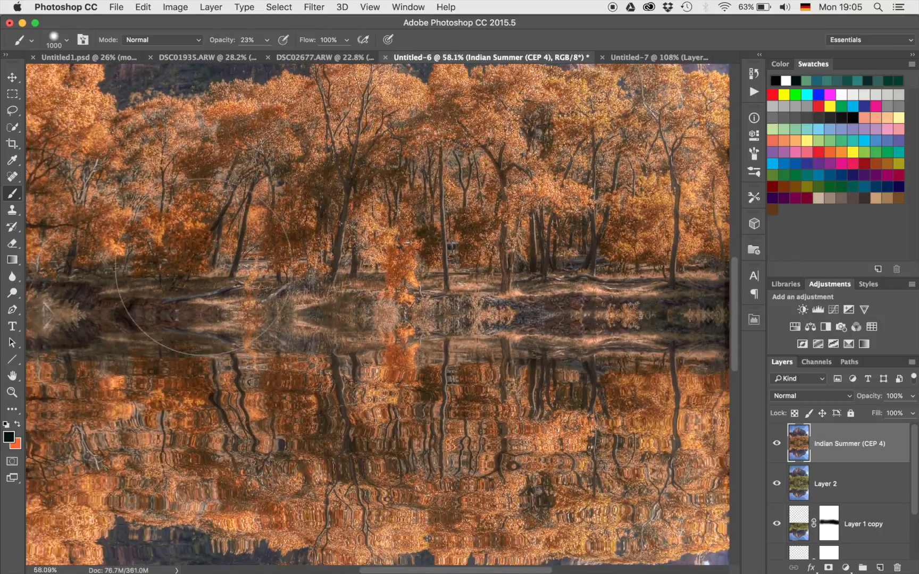
{"action": "scroll", "coordinate": [205, 267], "scroll_direction": "down", "scroll_amount": 3}
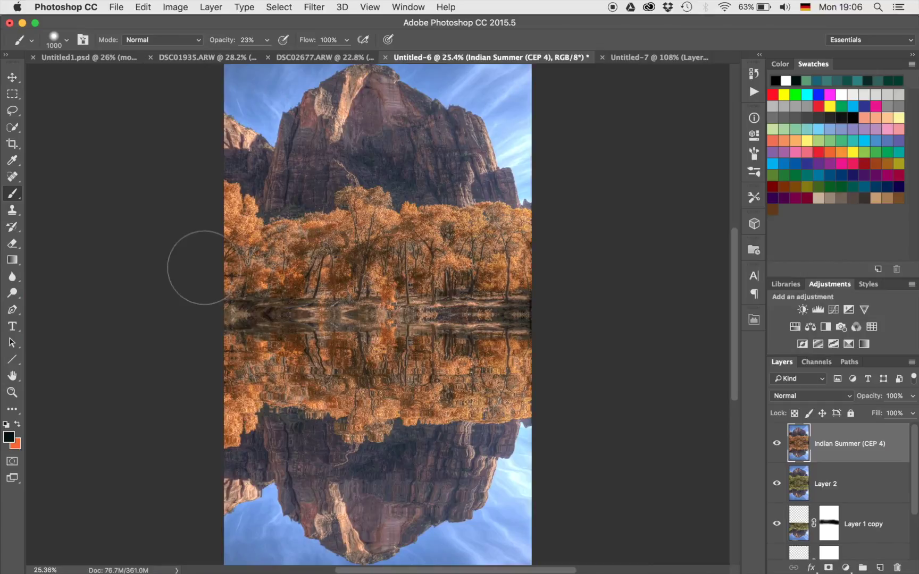
{"action": "scroll", "coordinate": [204, 268], "scroll_direction": "down", "scroll_amount": 3}
{"action": "scroll", "coordinate": [204, 267], "scroll_direction": "up", "scroll_amount": 1}
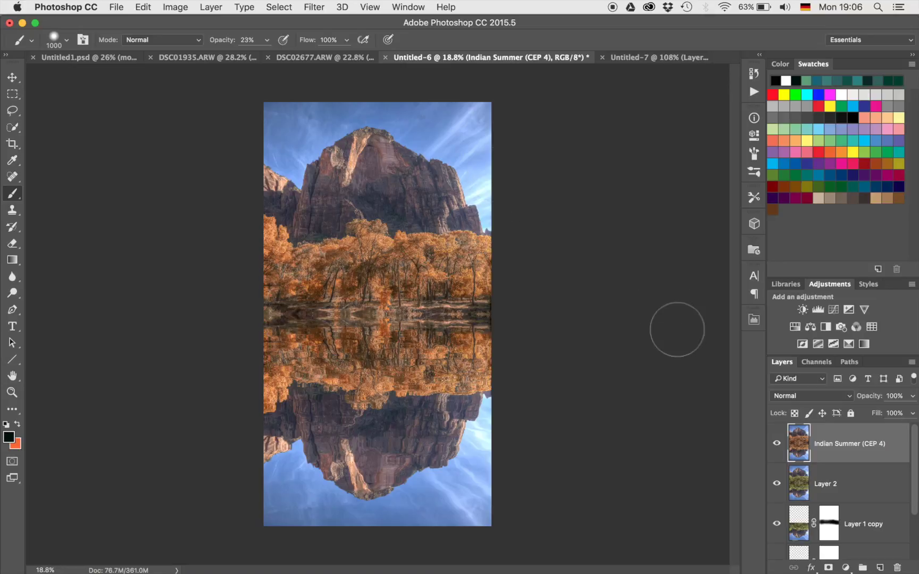
{"action": "left_click", "coordinate": [795, 326]}
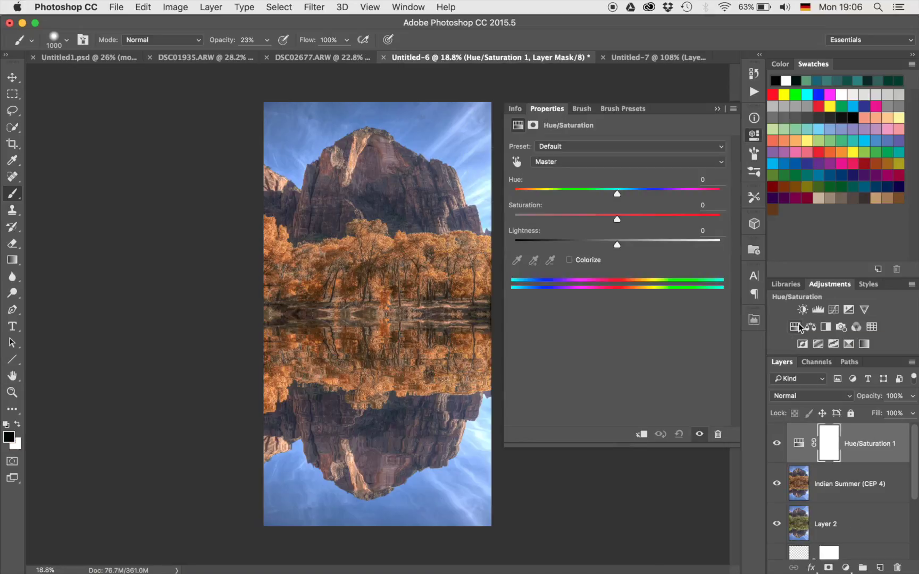
{"action": "left_click", "coordinate": [567, 165]}
{"action": "left_click", "coordinate": [567, 209]}
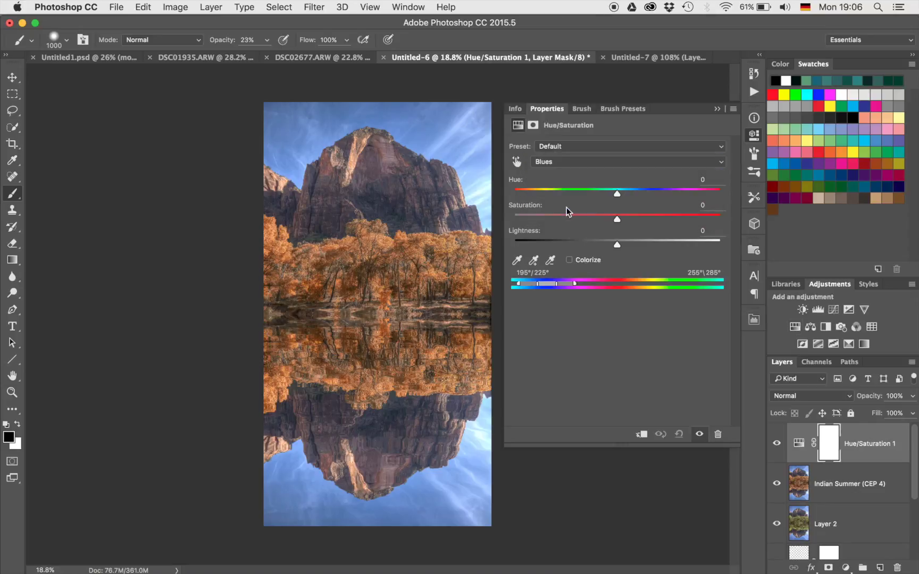
{"action": "left_click_drag", "start_coordinate": [616, 219], "coordinate": [512, 218]}
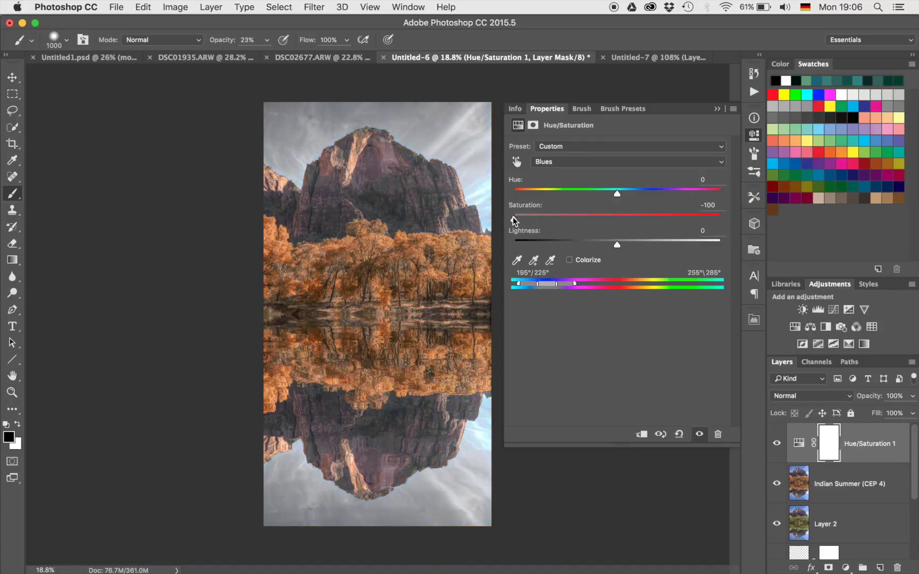
{"action": "left_click", "coordinate": [717, 109]}
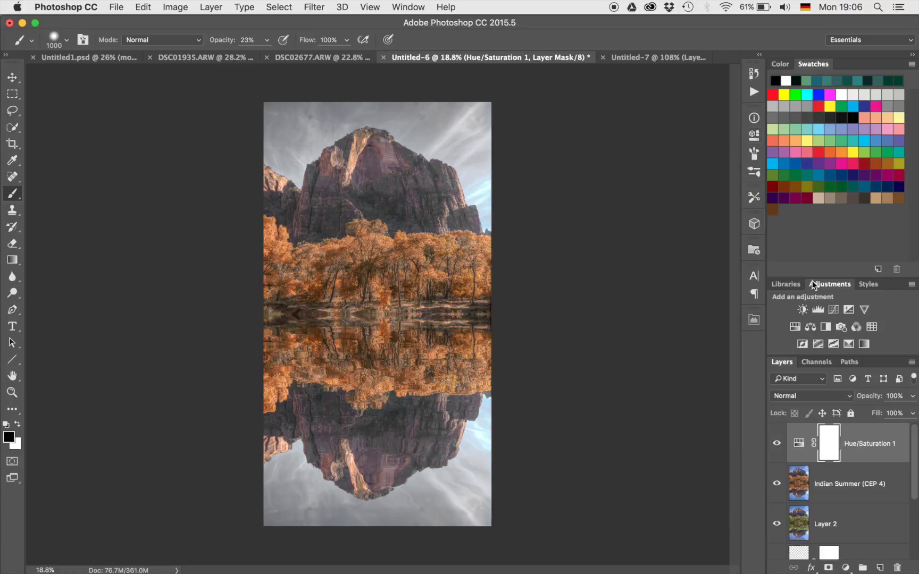
- Add a Levels adjustment layer with midtones at 0.60 and the white input at 242, and compare the image with and without it
{"action": "left_click", "coordinate": [819, 311]}
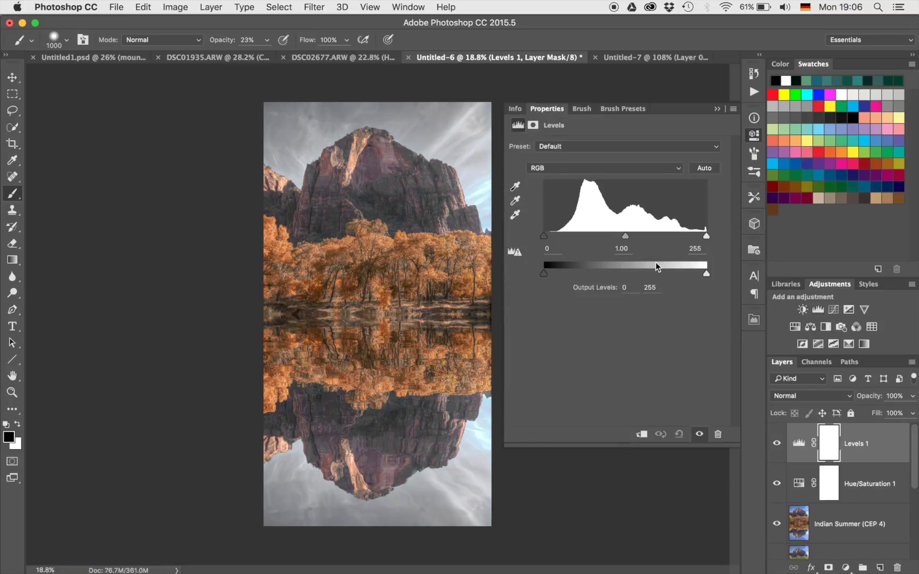
{"action": "left_click_drag", "start_coordinate": [628, 234], "coordinate": [643, 239]}
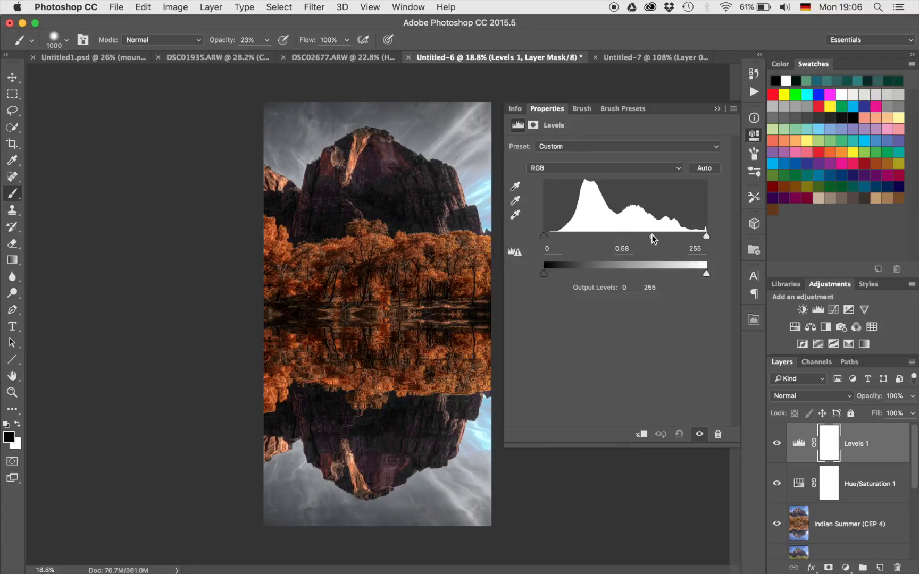
{"action": "mouse_move", "coordinate": [653, 240]}
{"action": "left_mouse_down"}
{"action": "mouse_move", "coordinate": [643, 239]}
{"action": "mouse_move", "coordinate": [651, 240]}
{"action": "left_mouse_up"}
{"action": "left_click_drag", "start_coordinate": [706, 236], "coordinate": [700, 241]}
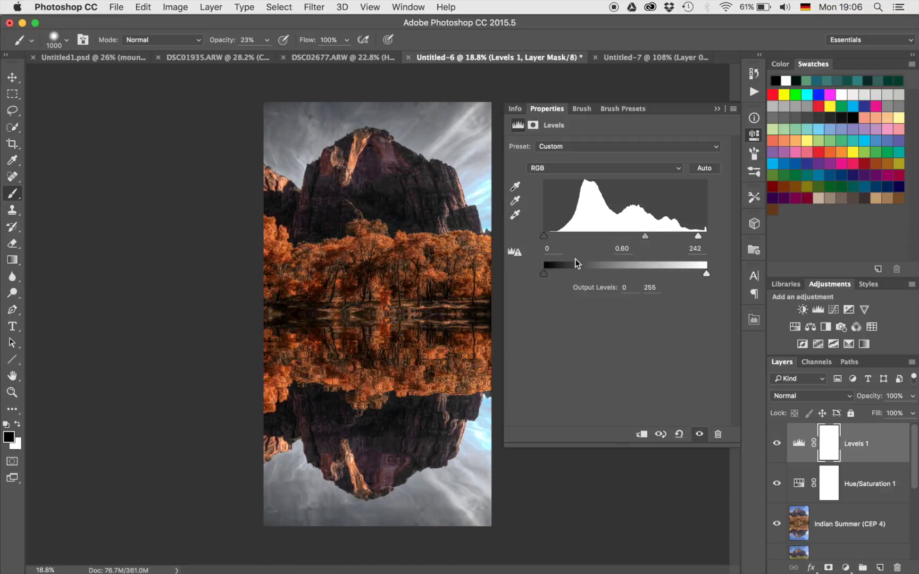
{"action": "mouse_move", "coordinate": [544, 237]}
{"action": "left_mouse_down"}
{"action": "mouse_move", "coordinate": [553, 239]}
{"action": "mouse_move", "coordinate": [542, 237]}
{"action": "left_mouse_up"}
{"action": "left_click", "coordinate": [717, 108]}
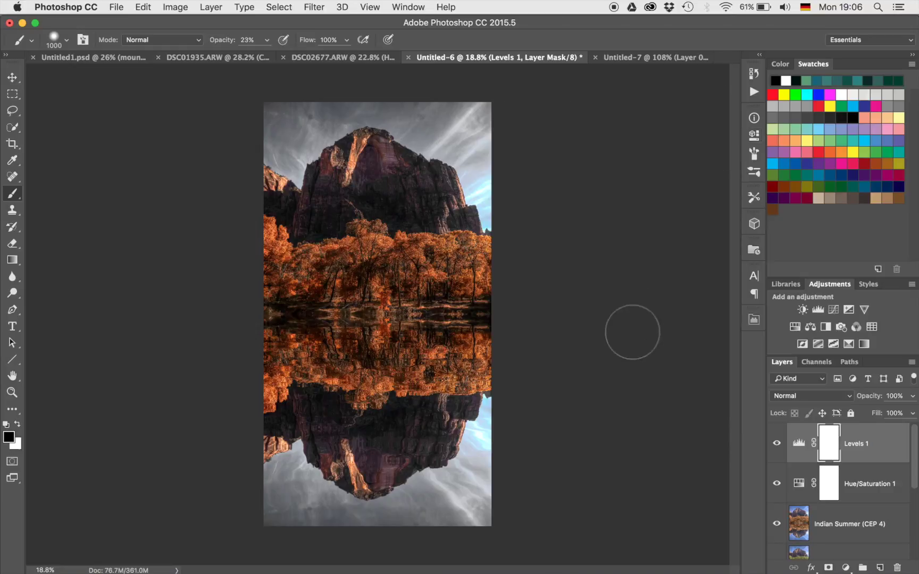
{"action": "left_click", "coordinate": [777, 444]}
{"action": "left_click", "coordinate": [777, 445]}
{"action": "left_click", "coordinate": [778, 445]}
{"action": "left_click", "coordinate": [778, 445]}
- Invert the Levels 1 mask to black and paint white over the water reflection with a 2400 px brush at 23% opacity
{"action": "key", "text": "super+i"}
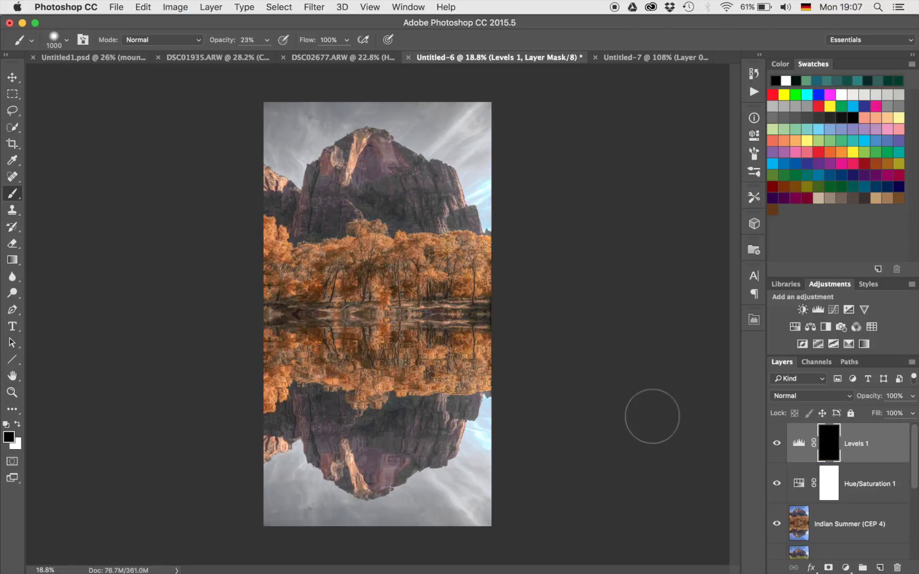
{"action": "key", "text": "bracketright"}
{"action": "key", "text": "bracketright"}
{"action": "key", "text": "bracketright"}
{"action": "key", "text": "bracketright"}
{"action": "key", "text": "bracketright"}
{"action": "key", "text": "bracketright"}
{"action": "key", "text": "bracketright"}
{"action": "key", "text": "bracketright"}
{"action": "key", "text": "x"}
{"action": "key", "text": "bracketright"}
{"action": "key", "text": "bracketright"}
{"action": "key", "text": "bracketright"}
{"action": "key", "text": "bracketright"}
{"action": "key", "text": "bracketright"}
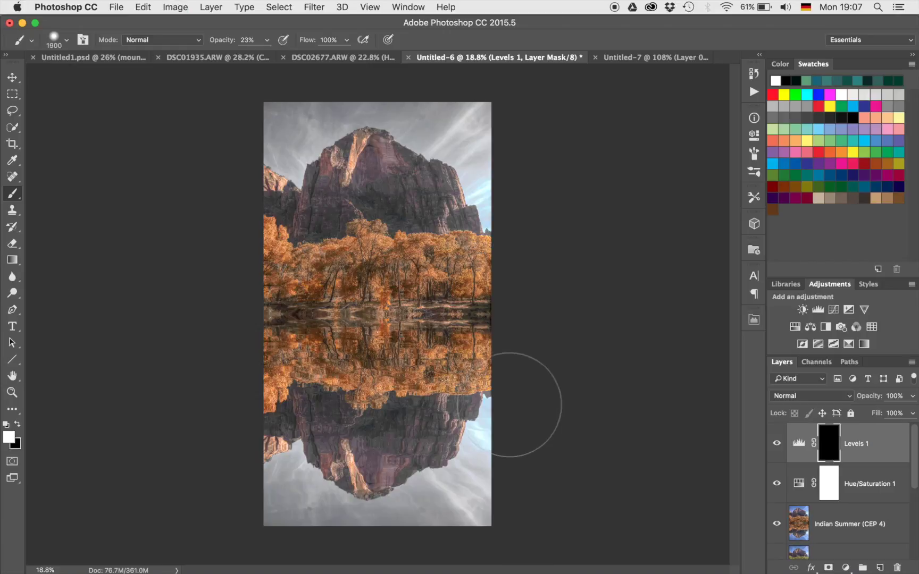
{"action": "key", "text": "bracketright"}
{"action": "mouse_move", "coordinate": [266, 389]}
{"action": "left_mouse_down"}
{"action": "mouse_move", "coordinate": [300, 383]}
{"action": "mouse_move", "coordinate": [348, 406]}
{"action": "mouse_move", "coordinate": [473, 392]}
{"action": "mouse_move", "coordinate": [473, 489]}
{"action": "mouse_move", "coordinate": [460, 500]}
{"action": "mouse_move", "coordinate": [225, 509]}
{"action": "mouse_move", "coordinate": [266, 410]}
{"action": "mouse_move", "coordinate": [285, 384]}
{"action": "mouse_move", "coordinate": [307, 375]}
{"action": "mouse_move", "coordinate": [379, 390]}
{"action": "mouse_move", "coordinate": [454, 382]}
{"action": "mouse_move", "coordinate": [500, 441]}
{"action": "left_mouse_up"}
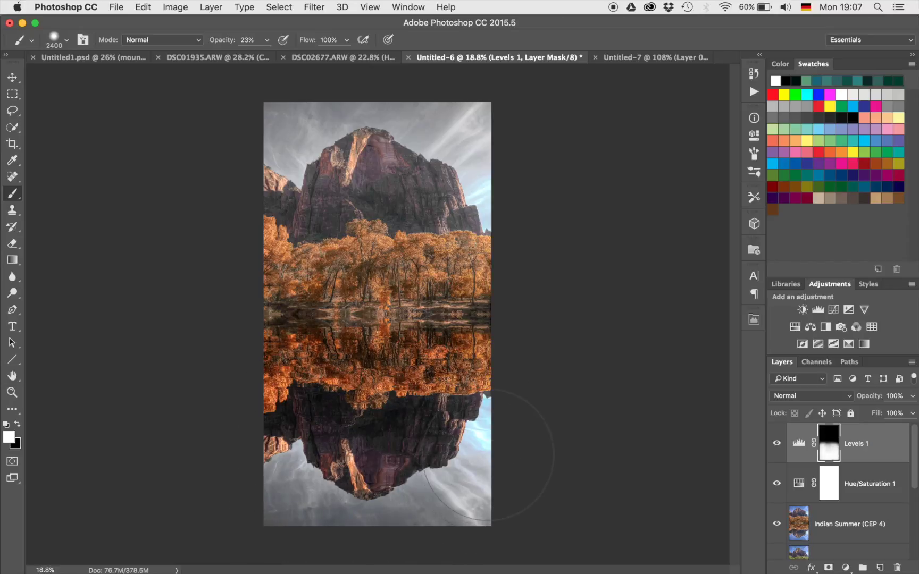
- Add a second Hue/Saturation adjustment layer with master saturation at -100 and invert its mask to black
{"action": "left_click", "coordinate": [795, 324]}
{"action": "left_click_drag", "start_coordinate": [618, 220], "coordinate": [534, 219]}
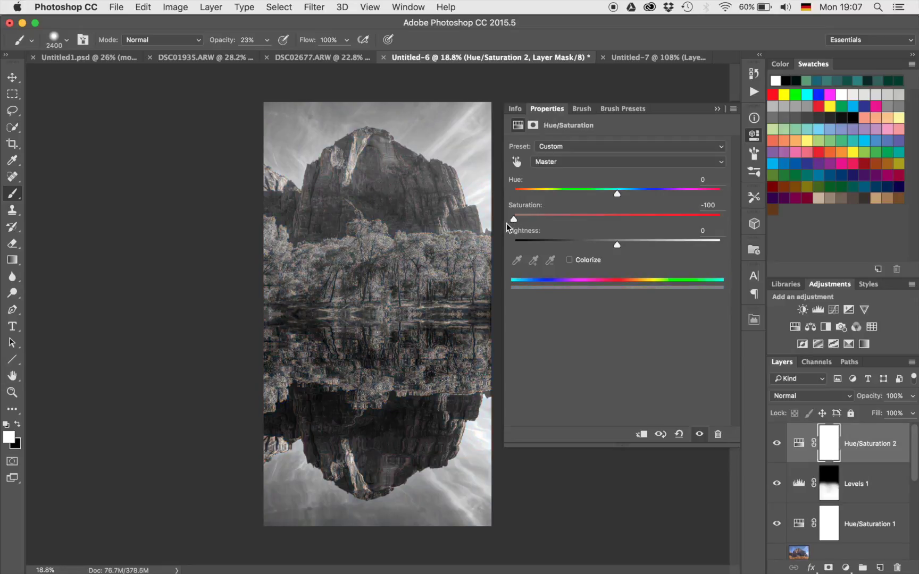
{"action": "left_click", "coordinate": [718, 109]}
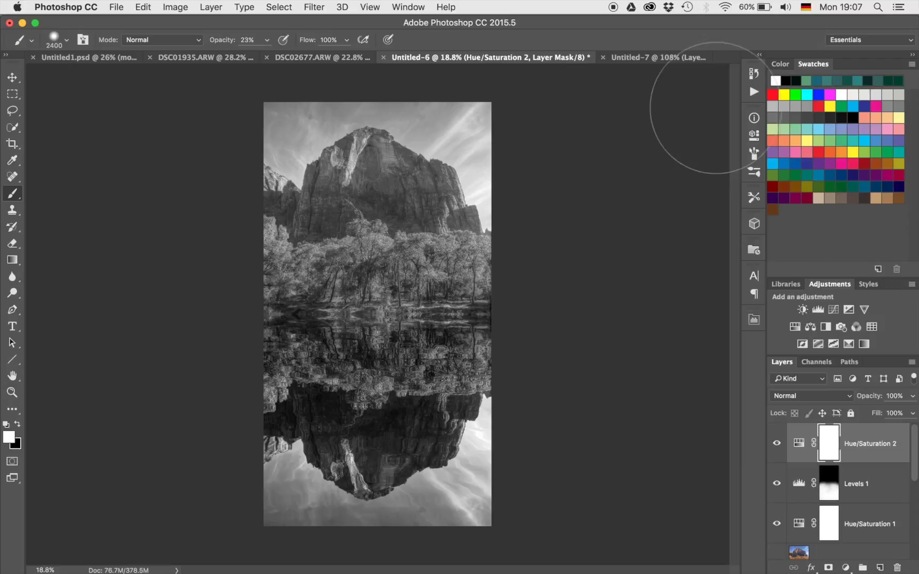
{"action": "key", "text": "super+i"}
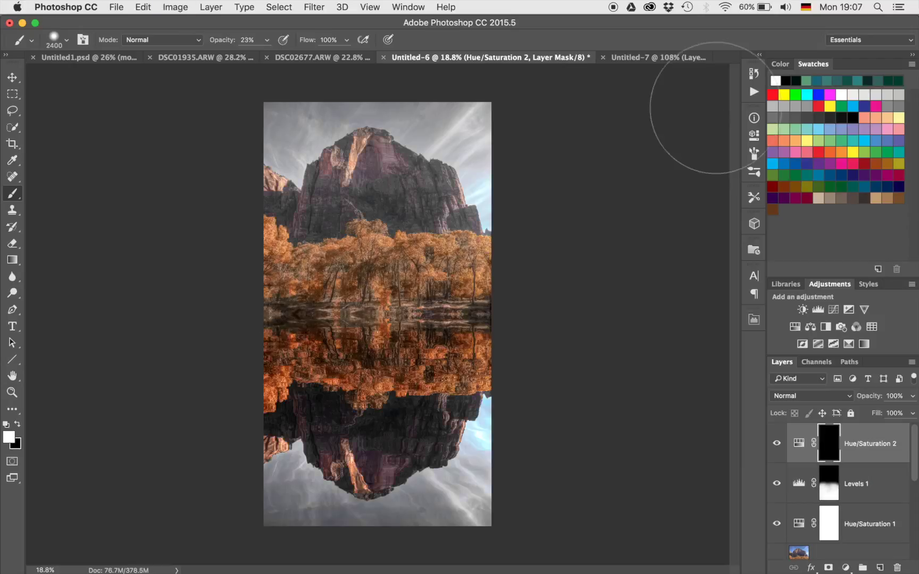
- Paint white on the Hue/Saturation 2 mask over the blue sky in the reflection, using a 600 px brush at 30% opacity
{"action": "left_click", "coordinate": [525, 463]}
{"action": "scroll", "coordinate": [558, 442], "scroll_direction": "up", "scroll_amount": 5}
{"action": "scroll", "coordinate": [565, 437], "scroll_direction": "right", "scroll_amount": 5}
{"action": "scroll", "coordinate": [565, 437], "scroll_direction": "down", "scroll_amount": 5}
{"action": "scroll", "coordinate": [564, 438], "scroll_direction": "up", "scroll_amount": 5}
{"action": "right_click", "coordinate": [565, 437]}
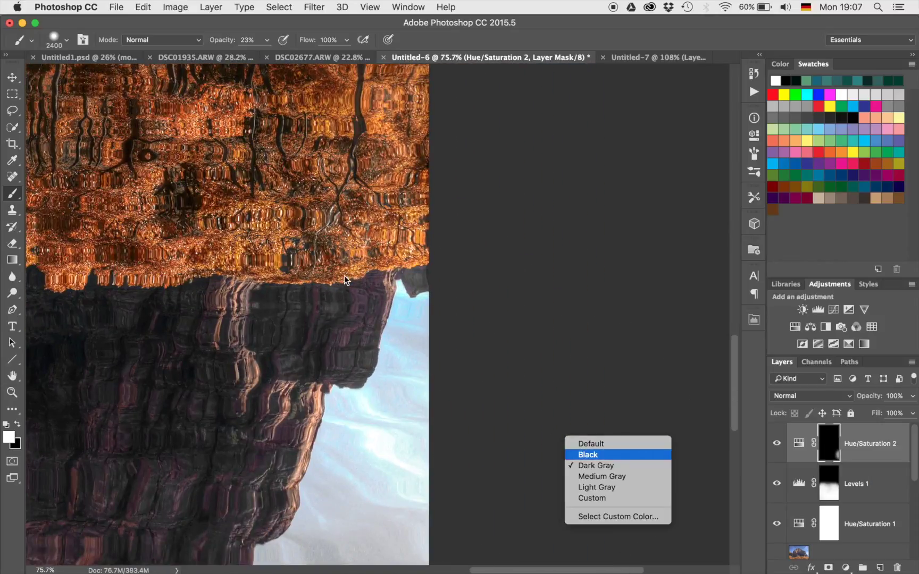
{"action": "left_click", "coordinate": [420, 385]}
{"action": "key", "text": "bracketleft"}
{"action": "key", "text": "bracketleft"}
{"action": "key", "text": "bracketleft"}
{"action": "key", "text": "bracketleft"}
{"action": "key", "text": "bracketleft"}
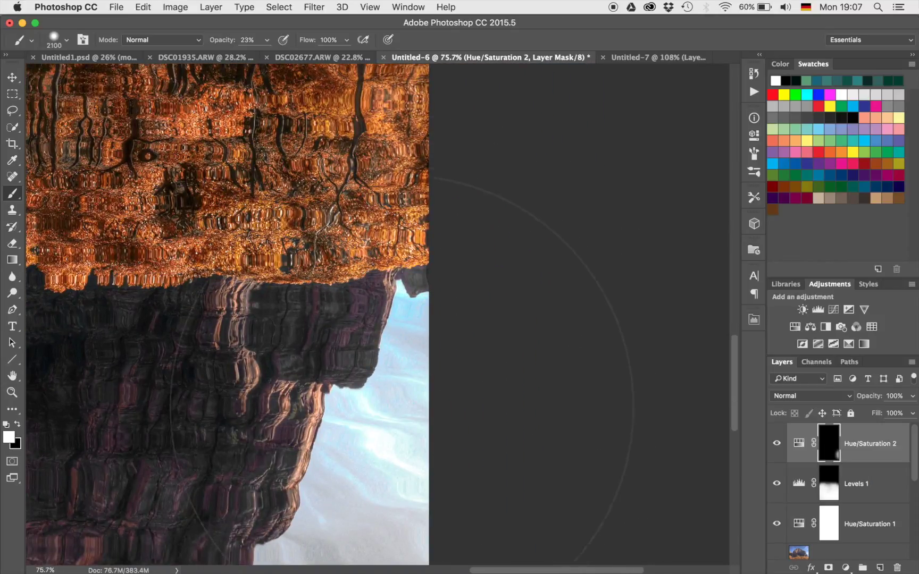
{"action": "key", "text": "bracketleft"}
{"action": "key", "text": "bracketleft"}
{"action": "key", "text": "bracketleft"}
{"action": "key", "text": "bracketleft"}
{"action": "key", "text": "bracketleft"}
{"action": "key", "text": "bracketleft"}
{"action": "key", "text": "bracketleft"}
{"action": "key", "text": "bracketleft"}
{"action": "key", "text": "bracketleft"}
{"action": "key", "text": "bracketleft"}
{"action": "key", "text": "bracketleft"}
{"action": "key", "text": "bracketleft"}
{"action": "key", "text": "bracketleft"}
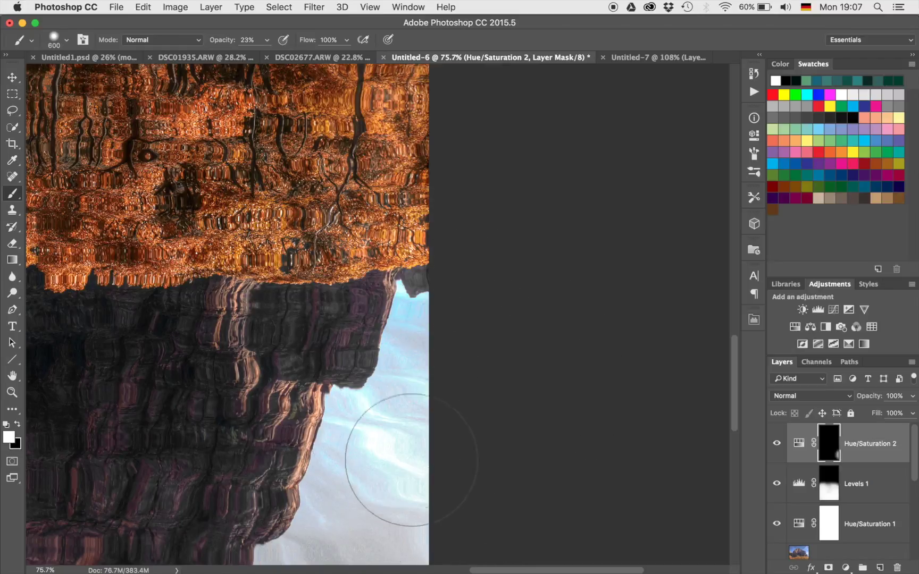
{"action": "key", "text": "3"}
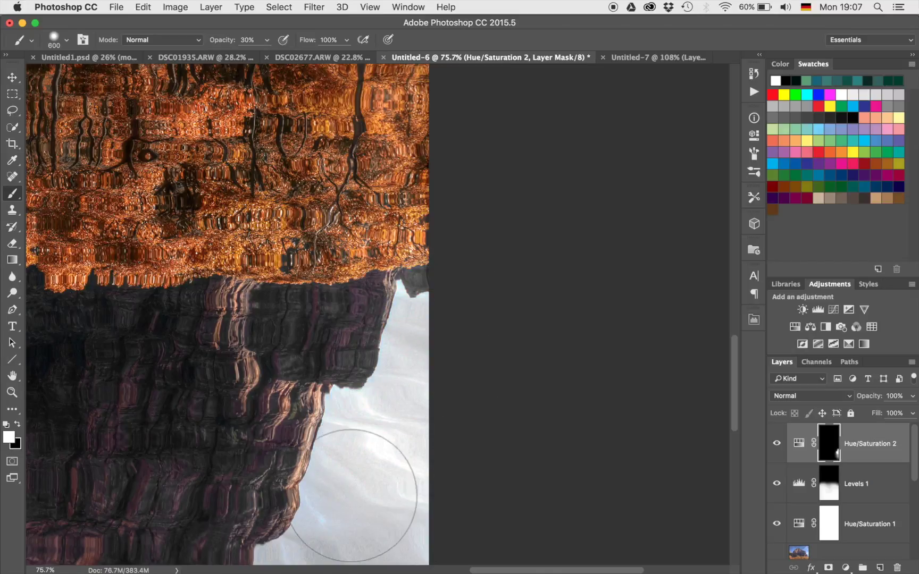
{"action": "scroll", "coordinate": [357, 492], "scroll_direction": "down", "scroll_amount": 5}
{"action": "scroll", "coordinate": [356, 492], "scroll_direction": "left", "scroll_amount": 3}
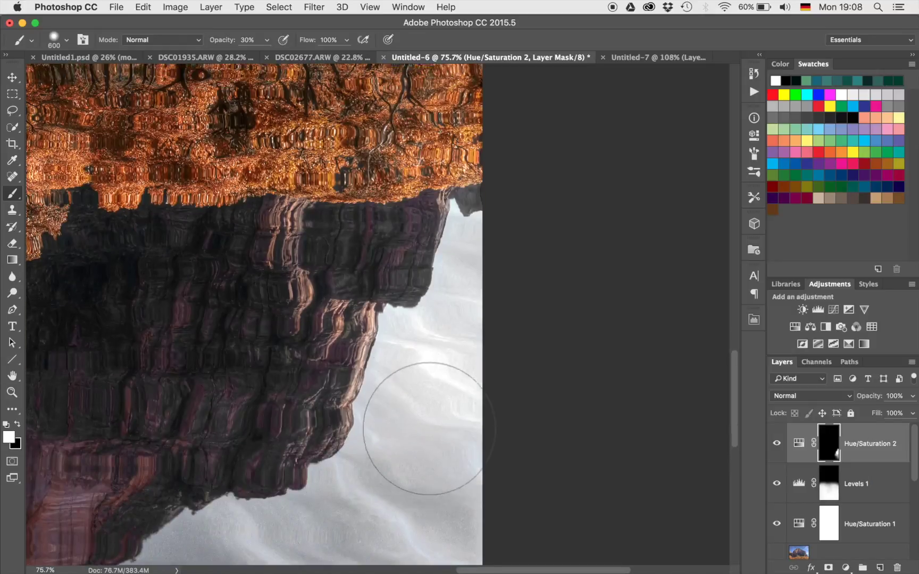
- Desaturate the blue sky beside the real mountain by painting white there on the Hue/Saturation 2 mask
{"action": "scroll", "coordinate": [429, 429], "scroll_direction": "up", "scroll_amount": 10}
{"action": "scroll", "coordinate": [404, 426], "scroll_direction": "down", "scroll_amount": 15}
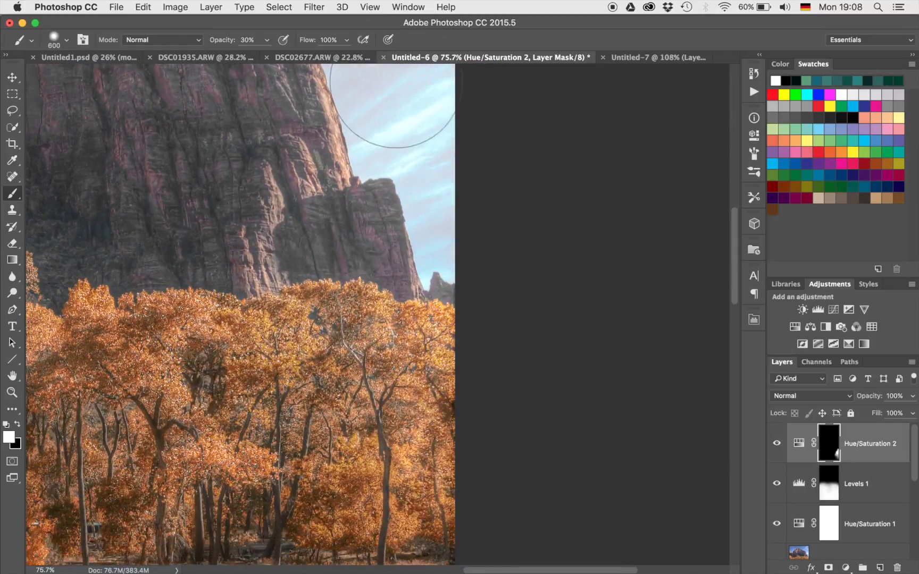
{"action": "scroll", "coordinate": [399, 133], "scroll_direction": "up", "scroll_amount": 3}
{"action": "mouse_move", "coordinate": [404, 194]}
{"action": "left_mouse_down"}
{"action": "mouse_move", "coordinate": [406, 212]}
{"action": "mouse_move", "coordinate": [492, 236]}
{"action": "mouse_move", "coordinate": [470, 261]}
{"action": "mouse_move", "coordinate": [476, 315]}
{"action": "mouse_move", "coordinate": [465, 313]}
{"action": "mouse_move", "coordinate": [452, 207]}
{"action": "left_mouse_up"}
{"action": "scroll", "coordinate": [452, 207], "scroll_direction": "down", "scroll_amount": 10}
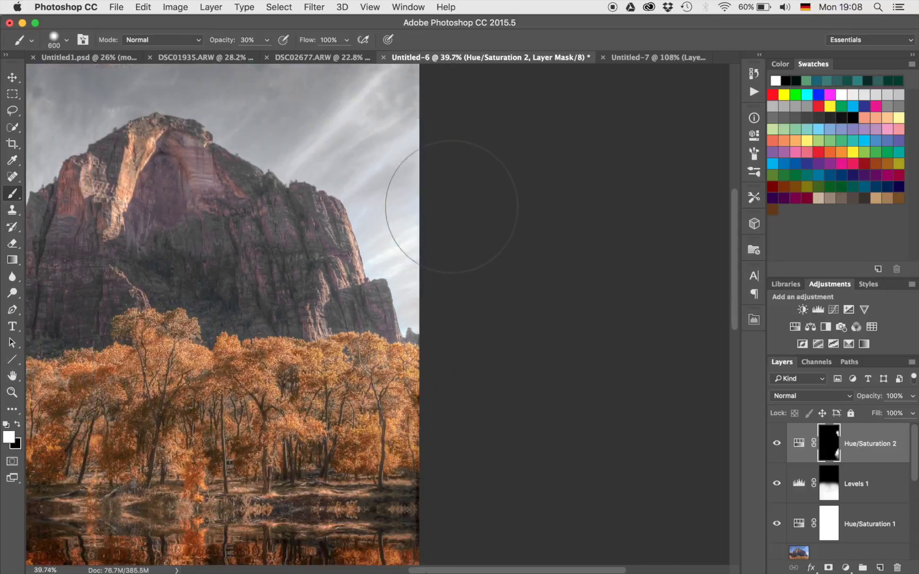
{"action": "scroll", "coordinate": [452, 207], "scroll_direction": "up", "scroll_amount": 2}
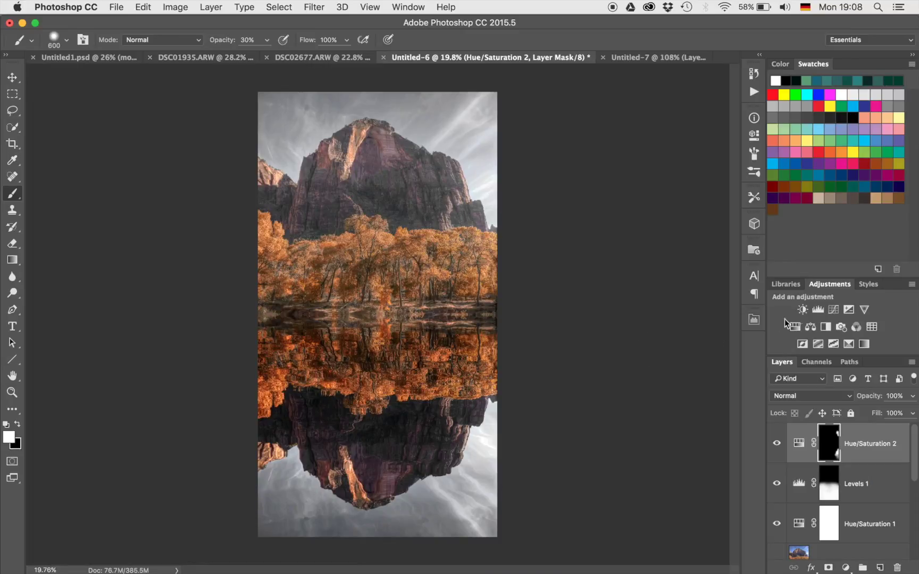
- Add a Curves adjustment layer darkening the midtones from input 145 to output 88, and invert its mask to black
{"action": "left_click", "coordinate": [832, 312]}
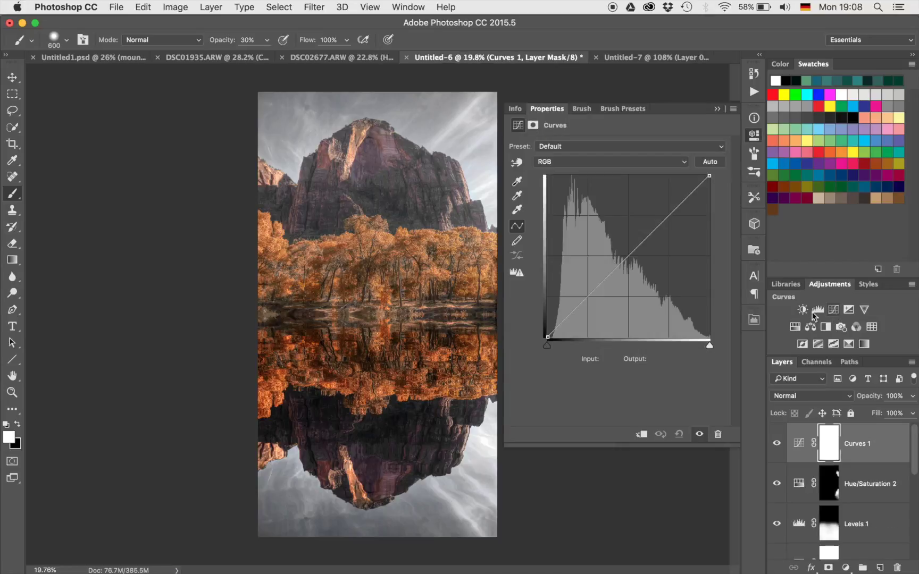
{"action": "left_click", "coordinate": [629, 261]}
{"action": "left_click_drag", "start_coordinate": [629, 260], "coordinate": [640, 282]}
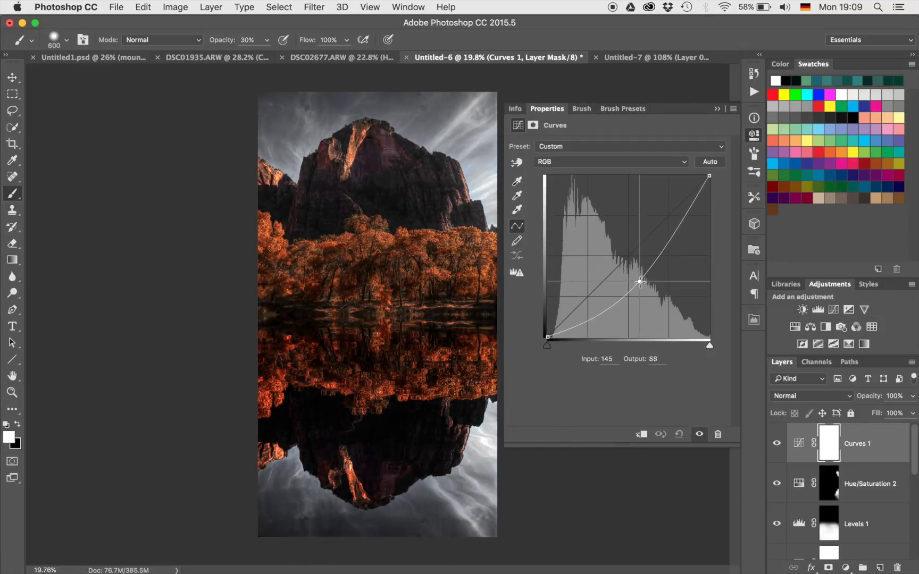
{"action": "left_click", "coordinate": [718, 109]}
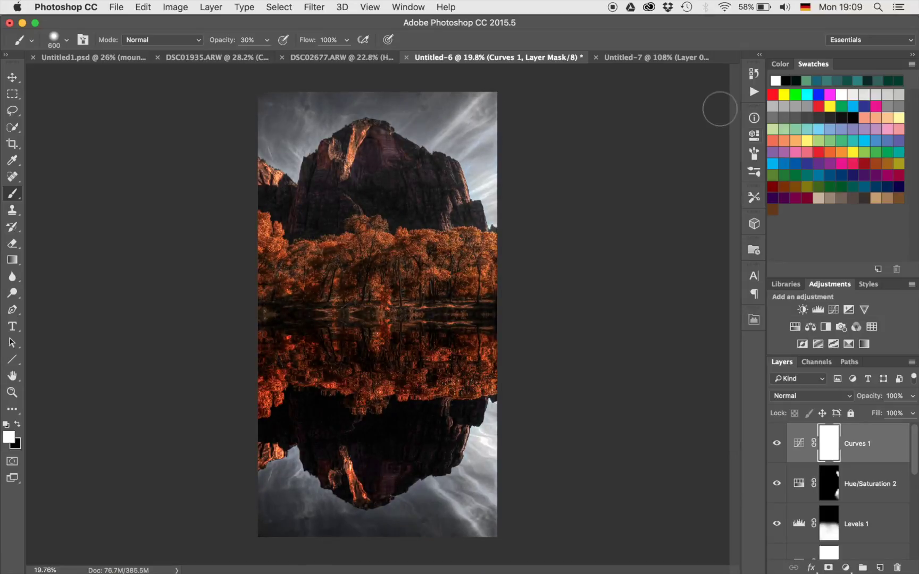
{"action": "key", "text": "super+i"}
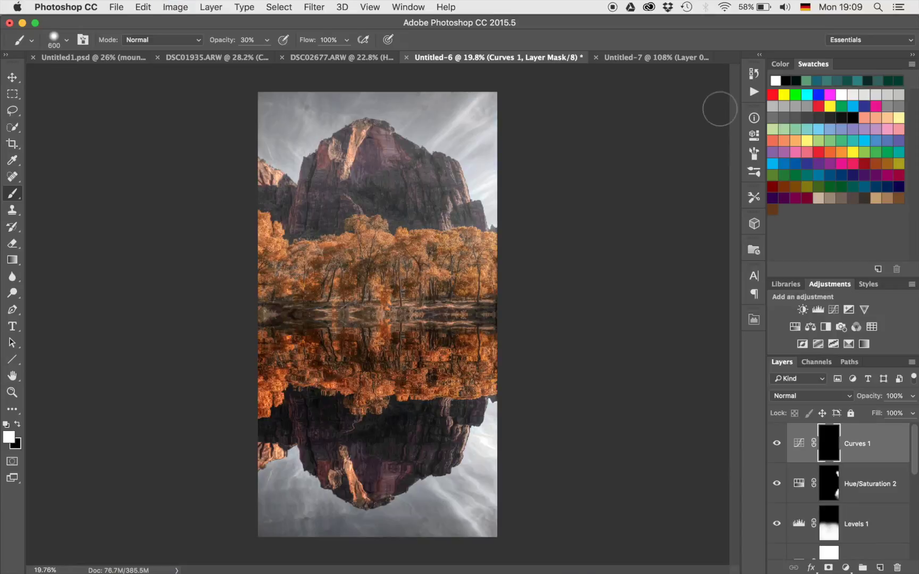
- Darken the shoreline by painting white strokes across it on the Curves 1 mask with a 900 px brush at 20% opacity
{"action": "key", "text": "bracketright"}
{"action": "key", "text": "bracketright"}
{"action": "key", "text": "bracketright"}
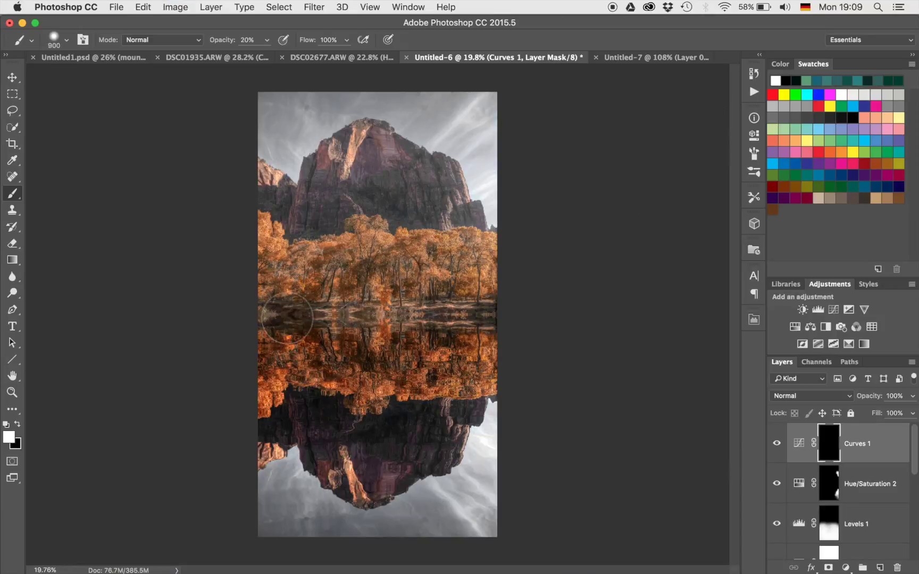
{"action": "left_click_drag", "start_coordinate": [268, 315], "coordinate": [519, 304]}
{"action": "left_click_drag", "start_coordinate": [269, 316], "coordinate": [540, 312]}
{"action": "left_click_drag", "start_coordinate": [267, 314], "coordinate": [550, 318]}
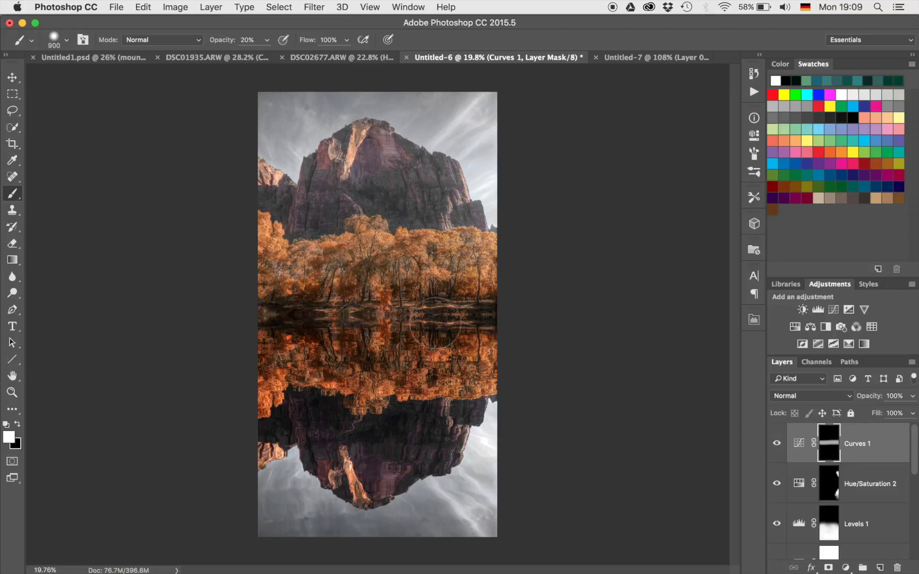
{"action": "left_click_drag", "start_coordinate": [275, 314], "coordinate": [589, 318]}
- Darken the reflection below the shoreline by painting white on the Curves 1 mask with a 1400 px brush at 10% opacity
{"action": "key", "text": "bracketright"}
{"action": "key", "text": "bracketright"}
{"action": "key", "text": "bracketright"}
{"action": "key", "text": "bracketright"}
{"action": "key", "text": "bracketright"}
{"action": "key", "text": "1"}
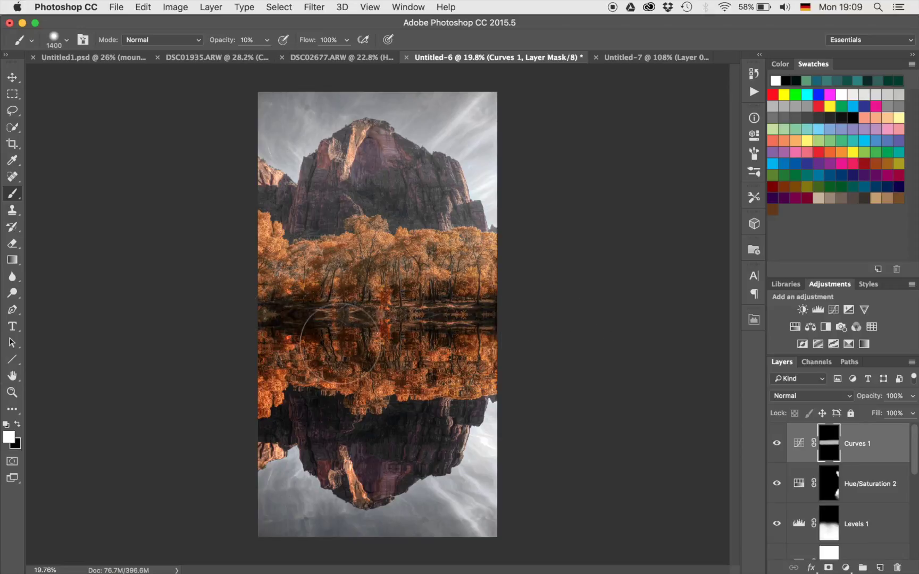
{"action": "left_click_drag", "start_coordinate": [260, 354], "coordinate": [535, 355]}
{"action": "mouse_move", "coordinate": [271, 359]}
{"action": "left_mouse_down"}
{"action": "mouse_move", "coordinate": [479, 359]}
{"action": "mouse_move", "coordinate": [429, 412]}
{"action": "mouse_move", "coordinate": [262, 388]}
{"action": "mouse_move", "coordinate": [557, 398]}
{"action": "mouse_move", "coordinate": [261, 434]}
{"action": "mouse_move", "coordinate": [649, 435]}
{"action": "left_mouse_up"}
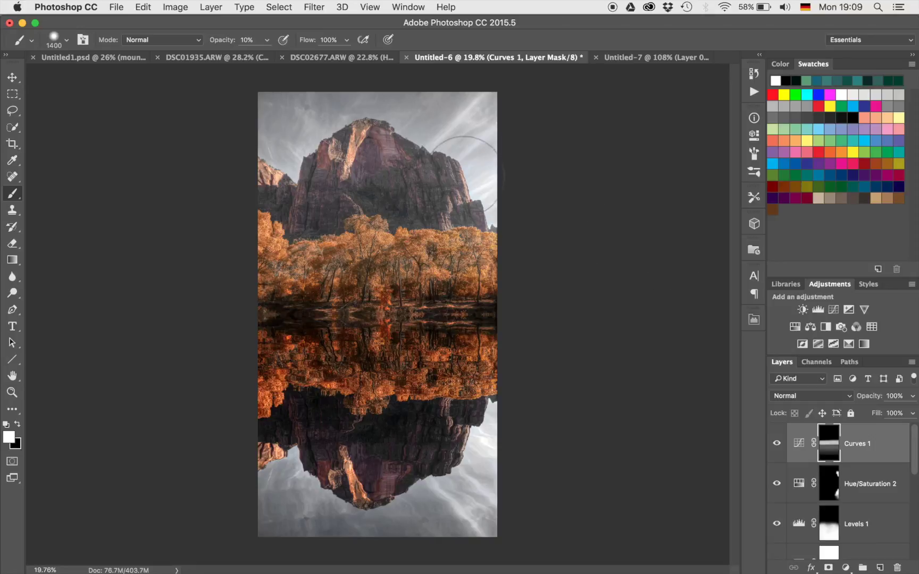
- Darken the row of orange trees by painting white on the Curves 1 mask with an 1100 px brush at 10% opacity
{"action": "scroll", "coordinate": [465, 176], "scroll_direction": "down", "scroll_amount": 4}
{"action": "scroll", "coordinate": [472, 176], "scroll_direction": "up", "scroll_amount": 9}
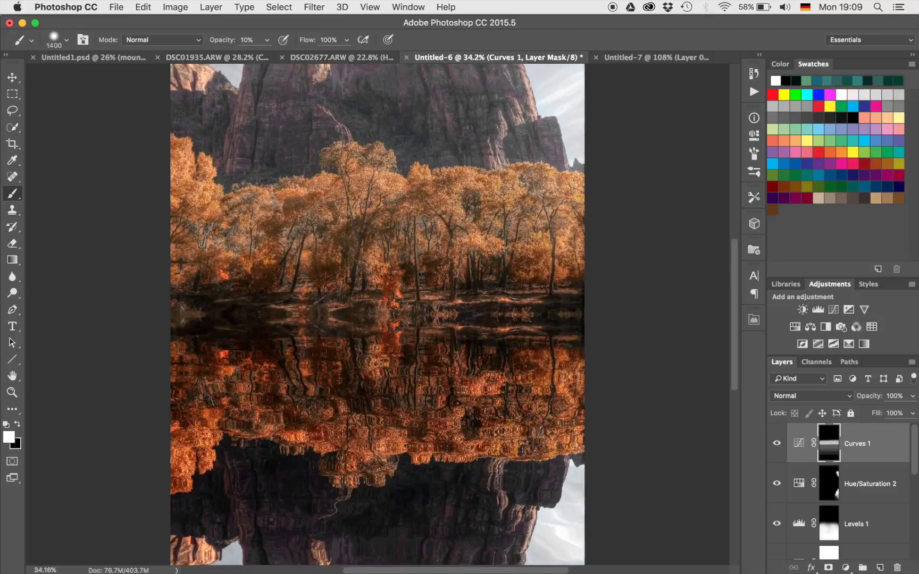
{"action": "scroll", "coordinate": [477, 208], "scroll_direction": "down", "scroll_amount": 1}
{"action": "scroll", "coordinate": [476, 208], "scroll_direction": "down", "scroll_amount": 1}
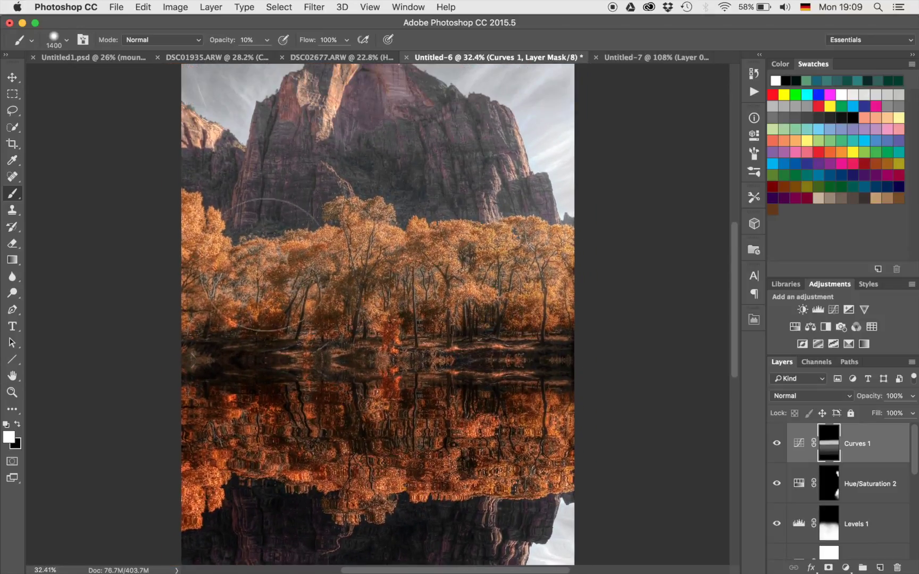
{"action": "key", "text": "bracketleft"}
{"action": "key", "text": "bracketleft"}
{"action": "key", "text": "bracketleft"}
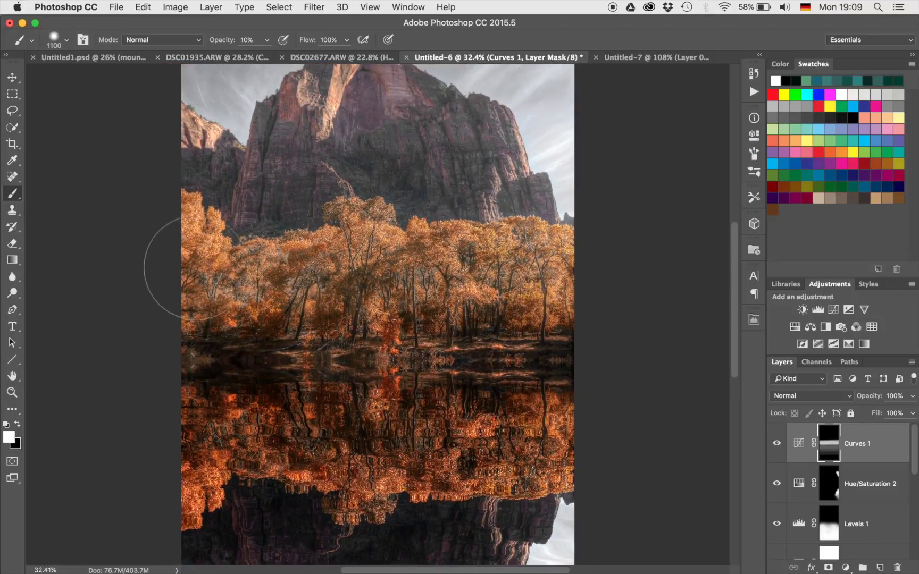
{"action": "mouse_move", "coordinate": [171, 256]}
{"action": "left_mouse_down"}
{"action": "mouse_move", "coordinate": [290, 252]}
{"action": "mouse_move", "coordinate": [347, 279]}
{"action": "mouse_move", "coordinate": [384, 259]}
{"action": "mouse_move", "coordinate": [461, 267]}
{"action": "left_mouse_up"}
{"action": "scroll", "coordinate": [460, 267], "scroll_direction": "right", "scroll_amount": 2}
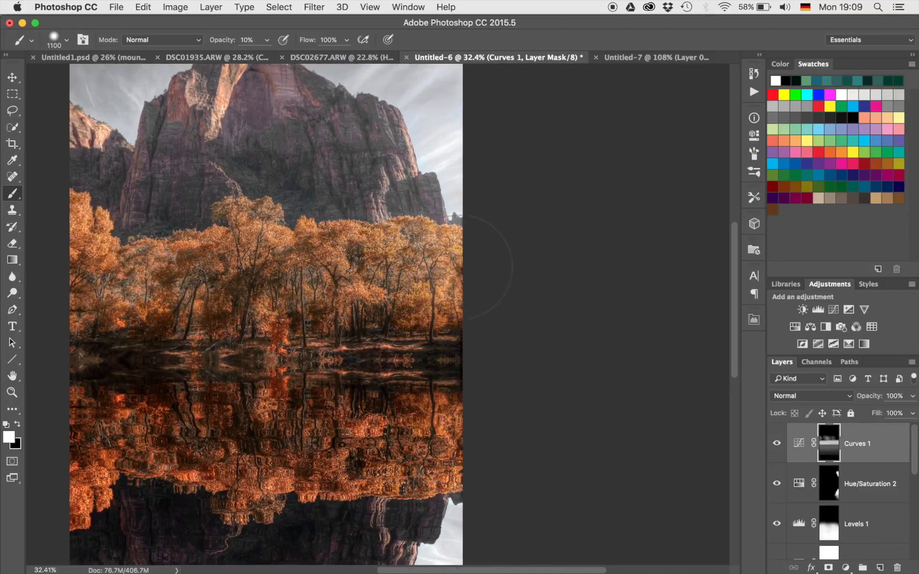
{"action": "left_click", "coordinate": [424, 274]}
{"action": "left_click", "coordinate": [372, 258]}
{"action": "left_click", "coordinate": [323, 259]}
{"action": "scroll", "coordinate": [248, 250], "scroll_direction": "left", "scroll_amount": 2}
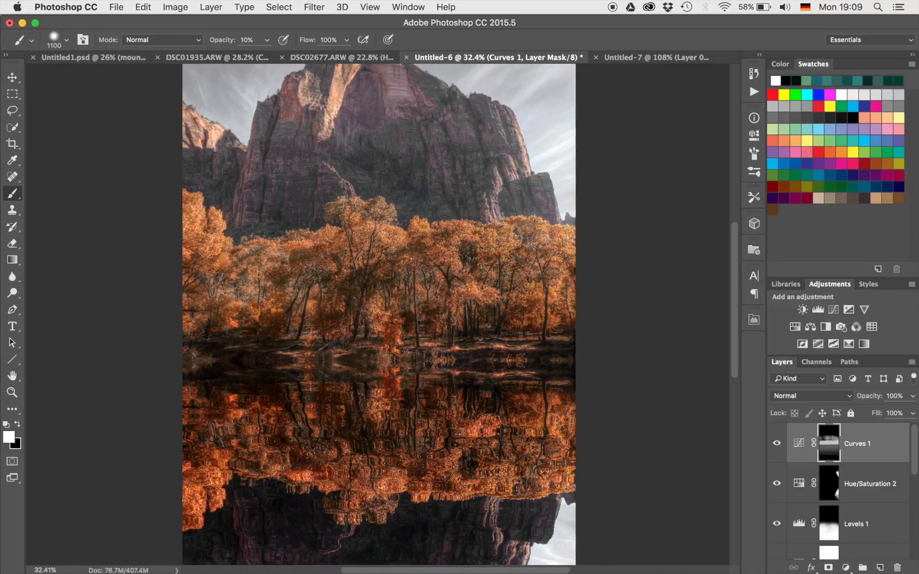
{"action": "scroll", "coordinate": [248, 250], "scroll_direction": "right", "scroll_amount": 2}
{"action": "scroll", "coordinate": [247, 249], "scroll_direction": "up", "scroll_amount": 1}
{"action": "scroll", "coordinate": [248, 250], "scroll_direction": "left", "scroll_amount": 1}
{"action": "scroll", "coordinate": [247, 250], "scroll_direction": "down", "scroll_amount": 1}
{"action": "scroll", "coordinate": [248, 250], "scroll_direction": "down", "scroll_amount": 2}
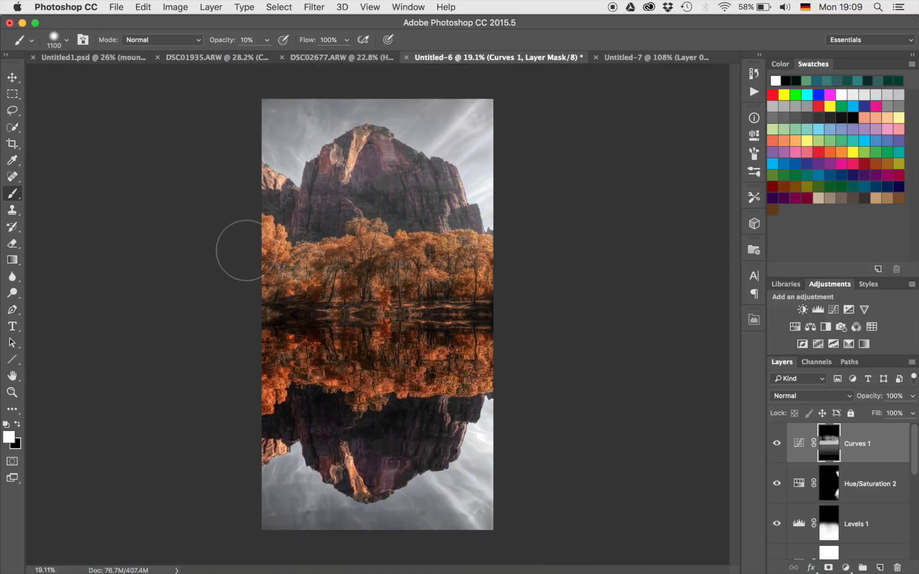
- Add a third Hue/Saturation adjustment layer above Curves 1 and set the master saturation to +56
{"action": "left_click", "coordinate": [794, 328]}
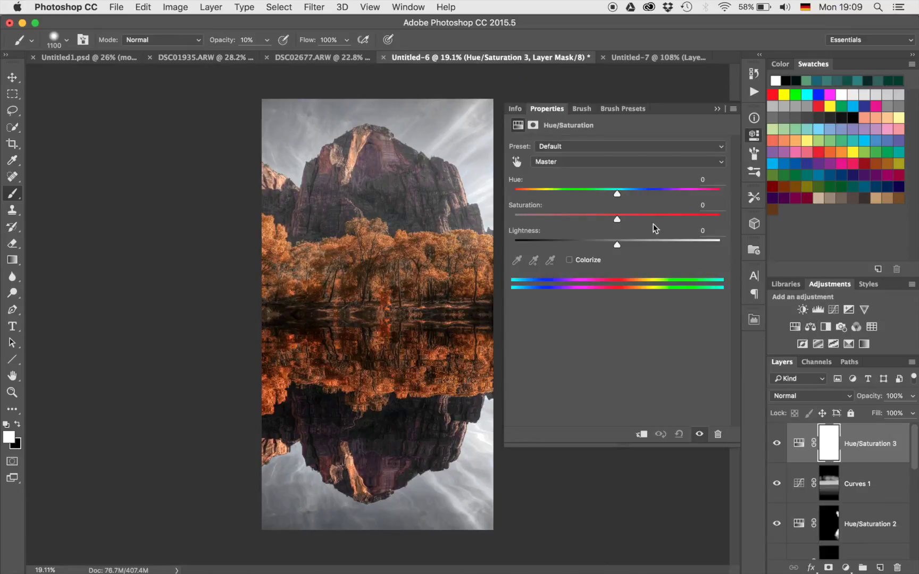
{"action": "left_click_drag", "start_coordinate": [620, 220], "coordinate": [660, 216]}
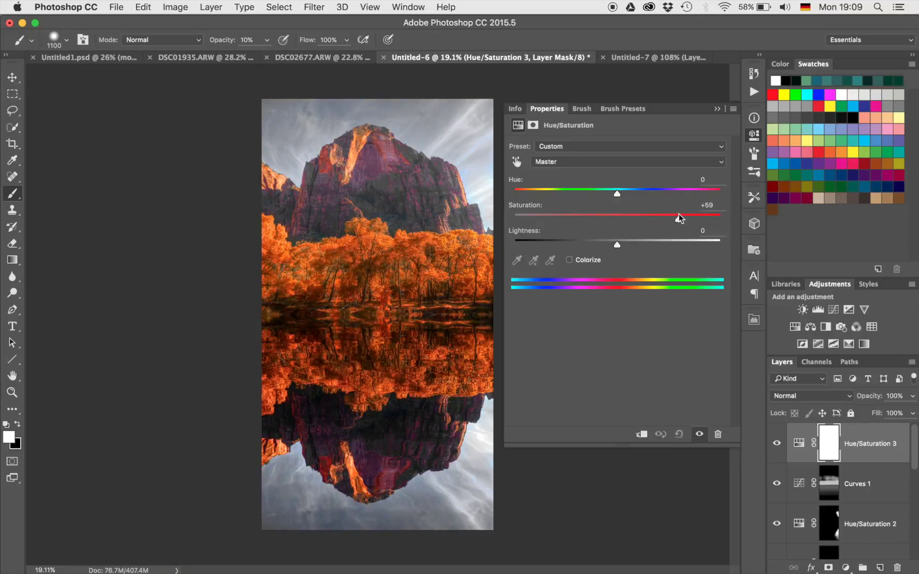
{"action": "mouse_move", "coordinate": [686, 213]}
{"action": "left_mouse_down"}
{"action": "mouse_move", "coordinate": [699, 214]}
{"action": "mouse_move", "coordinate": [675, 219]}
{"action": "left_mouse_up"}
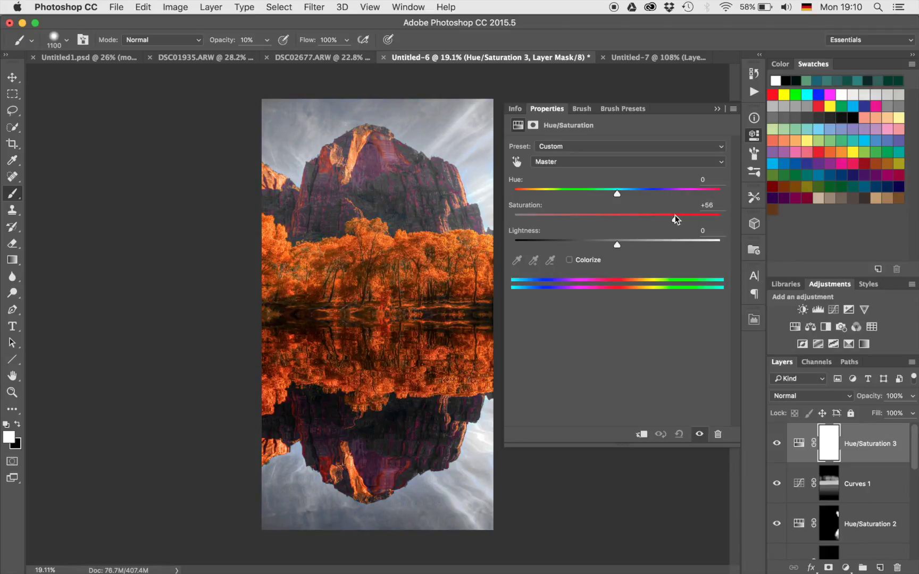
- Set the master hue of Hue/Saturation 3 to -1 and invert its layer mask to black
{"action": "mouse_move", "coordinate": [619, 194]}
{"action": "left_mouse_down"}
{"action": "mouse_move", "coordinate": [610, 195]}
{"action": "mouse_move", "coordinate": [638, 194]}
{"action": "mouse_move", "coordinate": [587, 197]}
{"action": "mouse_move", "coordinate": [616, 199]}
{"action": "left_mouse_up"}
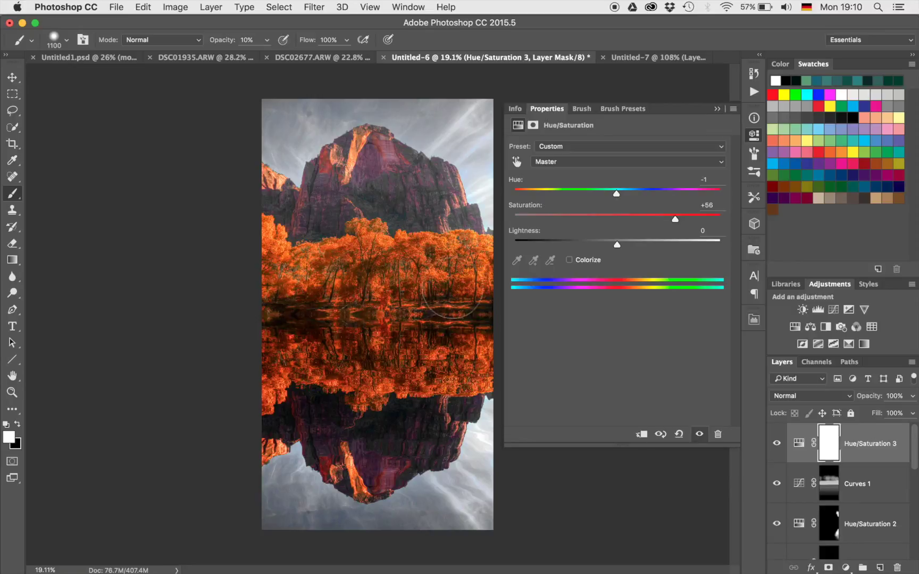
{"action": "left_click", "coordinate": [718, 108]}
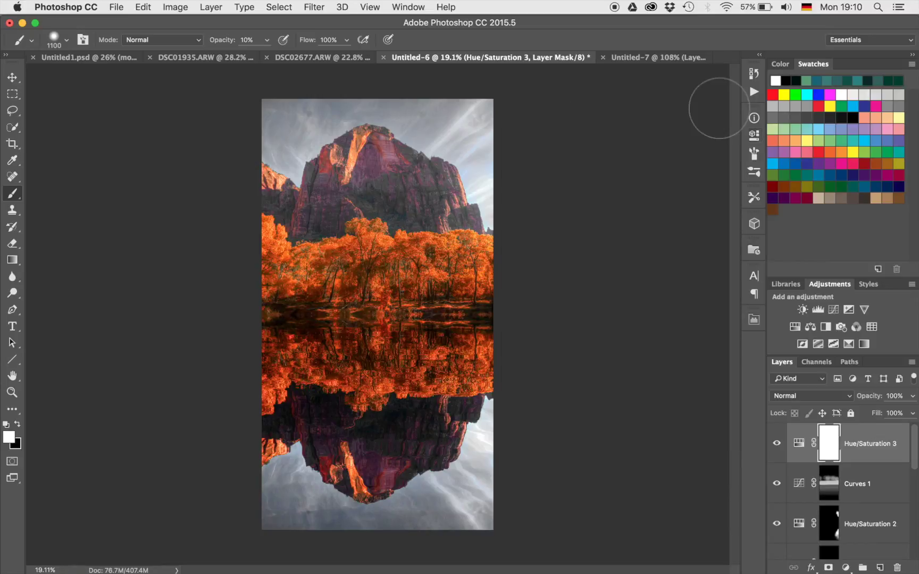
{"action": "key", "text": "super+i"}
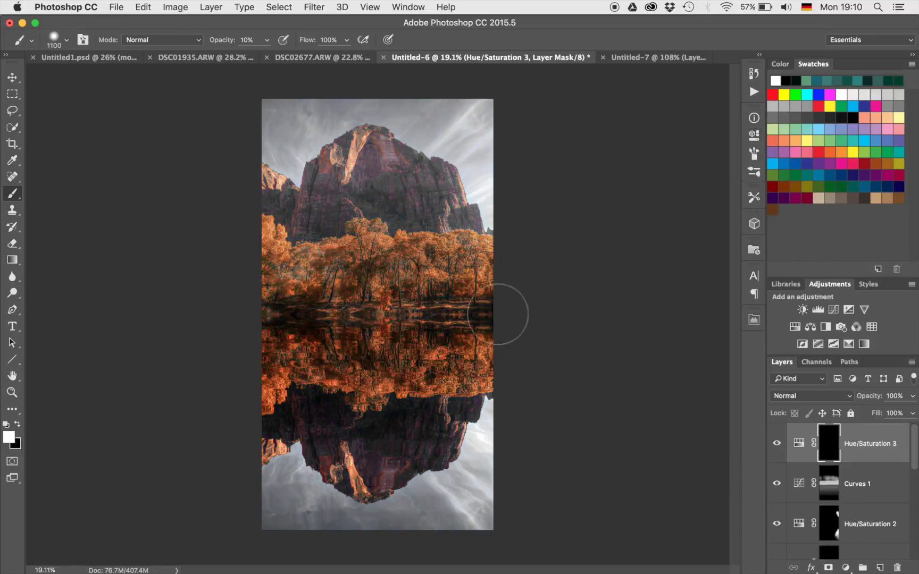
- Restore saturation on the mountain and treetops by painting white on the Hue/Saturation 3 mask with a 1300 px brush at 10% opacity
{"action": "key", "text": "bracketright"}
{"action": "key", "text": "bracketright"}
{"action": "mouse_move", "coordinate": [366, 198]}
{"action": "left_mouse_down"}
{"action": "mouse_move", "coordinate": [332, 189]}
{"action": "mouse_move", "coordinate": [381, 184]}
{"action": "mouse_move", "coordinate": [374, 172]}
{"action": "mouse_move", "coordinate": [324, 210]}
{"action": "mouse_move", "coordinate": [372, 183]}
{"action": "mouse_move", "coordinate": [351, 175]}
{"action": "mouse_move", "coordinate": [424, 197]}
{"action": "mouse_move", "coordinate": [412, 197]}
{"action": "mouse_move", "coordinate": [422, 192]}
{"action": "mouse_move", "coordinate": [432, 202]}
{"action": "mouse_move", "coordinate": [371, 199]}
{"action": "left_mouse_up"}
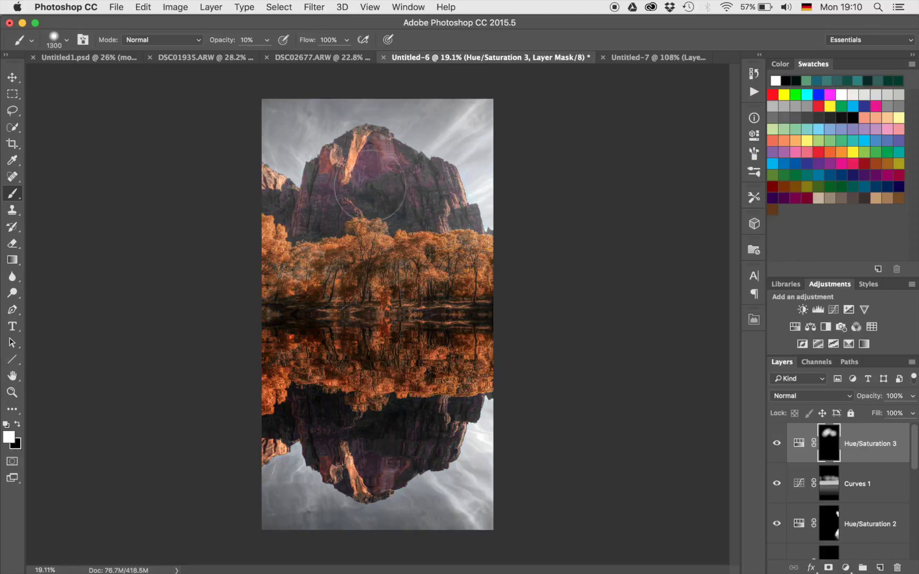
{"action": "left_click", "coordinate": [283, 262]}
{"action": "left_click", "coordinate": [362, 263]}
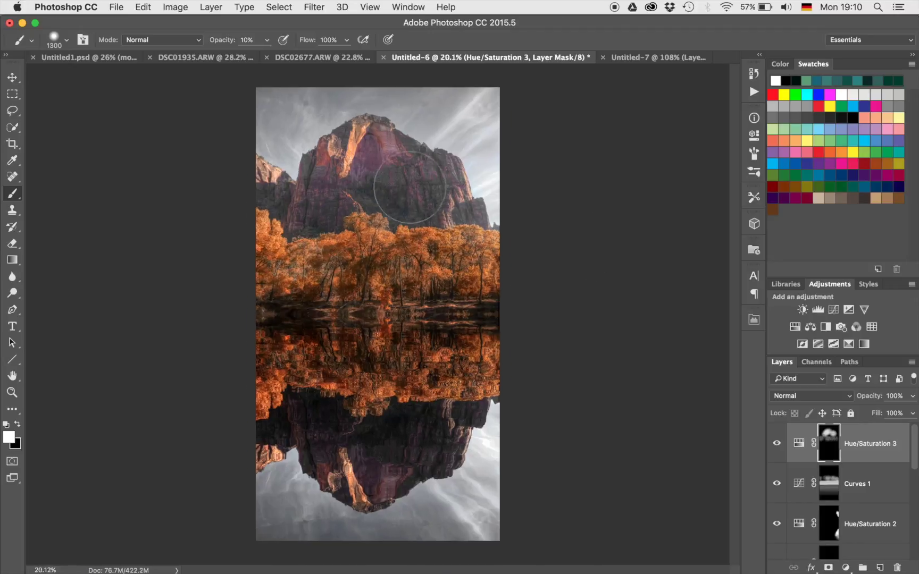
- Paint white over the small cliff beside the main mountain on the Hue/Saturation 3 mask with a 500 px brush at 10% opacity
{"action": "scroll", "coordinate": [410, 187], "scroll_direction": "up", "scroll_amount": 5}
{"action": "scroll", "coordinate": [409, 187], "scroll_direction": "up", "scroll_amount": 5}
{"action": "scroll", "coordinate": [410, 188], "scroll_direction": "up", "scroll_amount": 4}
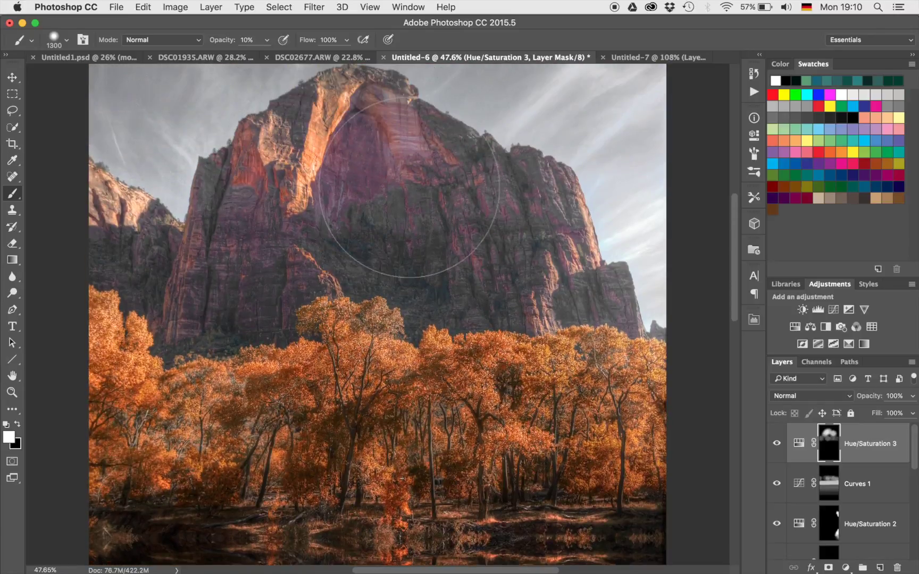
{"action": "scroll", "coordinate": [409, 187], "scroll_direction": "up", "scroll_amount": 3}
{"action": "scroll", "coordinate": [410, 187], "scroll_direction": "left", "scroll_amount": 8}
{"action": "key", "text": "bracketleft"}
{"action": "key", "text": "bracketleft"}
{"action": "key", "text": "bracketleft"}
{"action": "key", "text": "bracketleft"}
{"action": "key", "text": "bracketleft"}
{"action": "key", "text": "bracketleft"}
{"action": "key", "text": "bracketleft"}
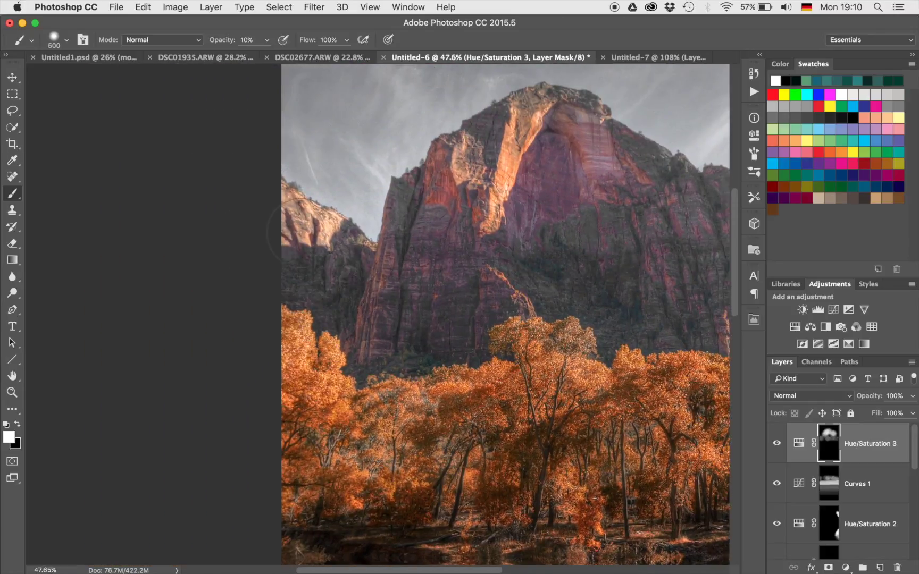
{"action": "mouse_move", "coordinate": [301, 233]}
{"action": "left_mouse_down"}
{"action": "mouse_move", "coordinate": [284, 226]}
{"action": "mouse_move", "coordinate": [326, 244]}
{"action": "mouse_move", "coordinate": [329, 264]}
{"action": "mouse_move", "coordinate": [309, 262]}
{"action": "left_mouse_up"}
- Add a Color Balance adjustment layer above Hue/Saturation 3 and warm the midtones by shifting them toward red
{"action": "scroll", "coordinate": [500, 250], "scroll_direction": "right", "scroll_amount": 5}
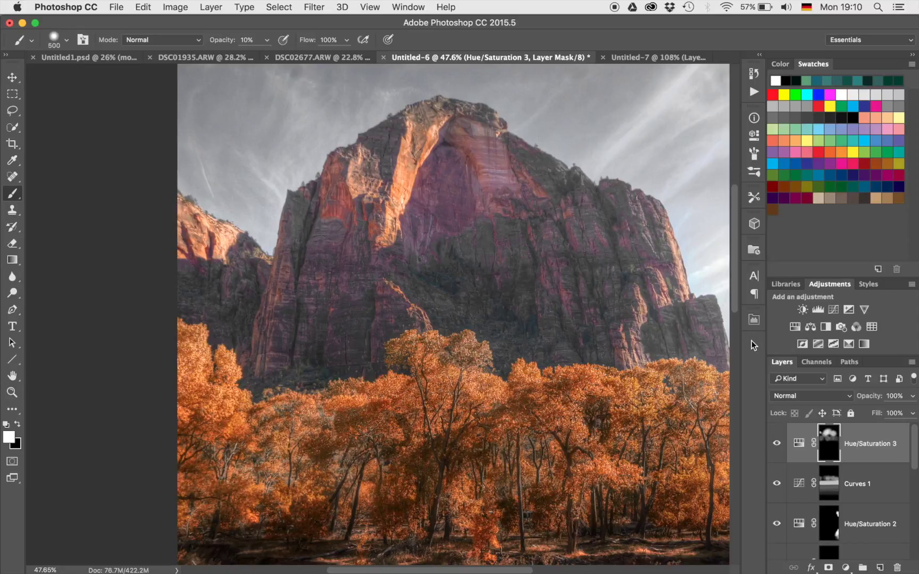
{"action": "left_click", "coordinate": [809, 328]}
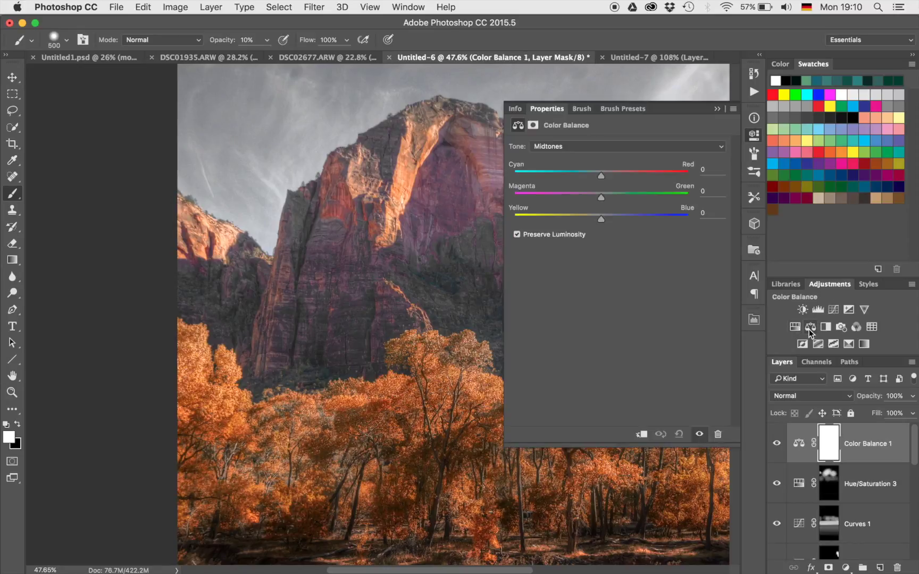
{"action": "scroll", "coordinate": [479, 250], "scroll_direction": "right", "scroll_amount": 2}
{"action": "scroll", "coordinate": [478, 250], "scroll_direction": "right", "scroll_amount": 4}
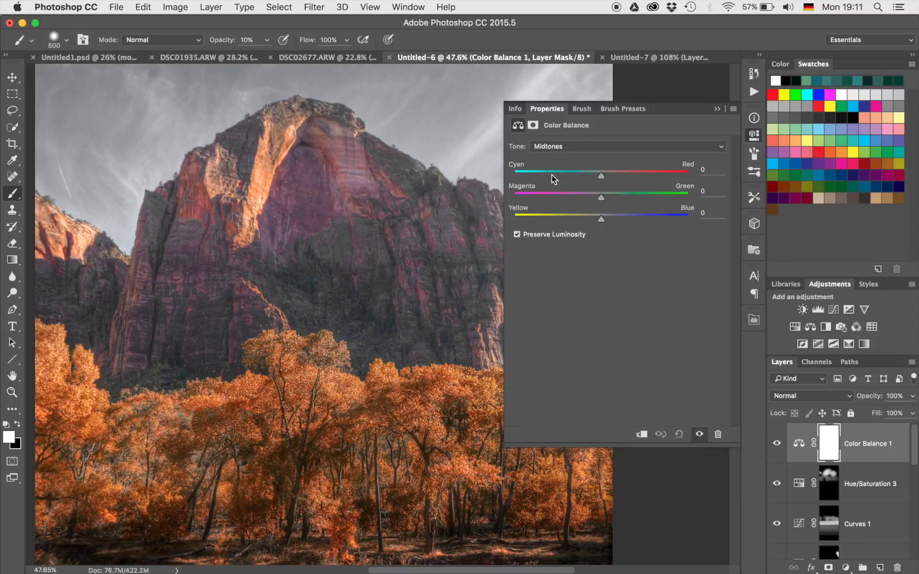
{"action": "left_click_drag", "start_coordinate": [606, 174], "coordinate": [610, 175]}
{"action": "left_click_drag", "start_coordinate": [603, 220], "coordinate": [626, 173]}
{"action": "left_click", "coordinate": [717, 108]}
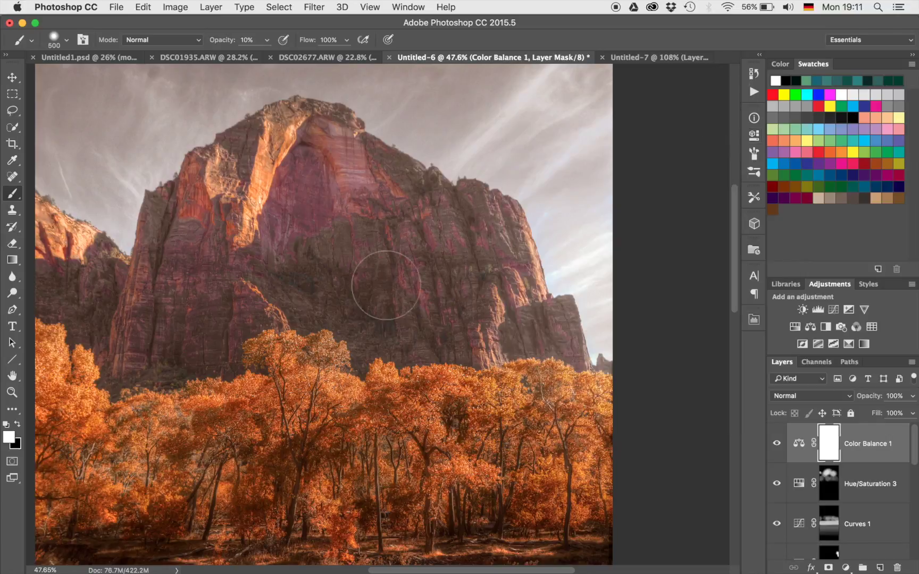
- Invert the Color Balance 1 mask to black and paint white over the mountain with a 900 px brush at 10% opacity
{"action": "scroll", "coordinate": [383, 287], "scroll_direction": "down", "scroll_amount": 5}
{"action": "scroll", "coordinate": [386, 285], "scroll_direction": "down", "scroll_amount": 1}
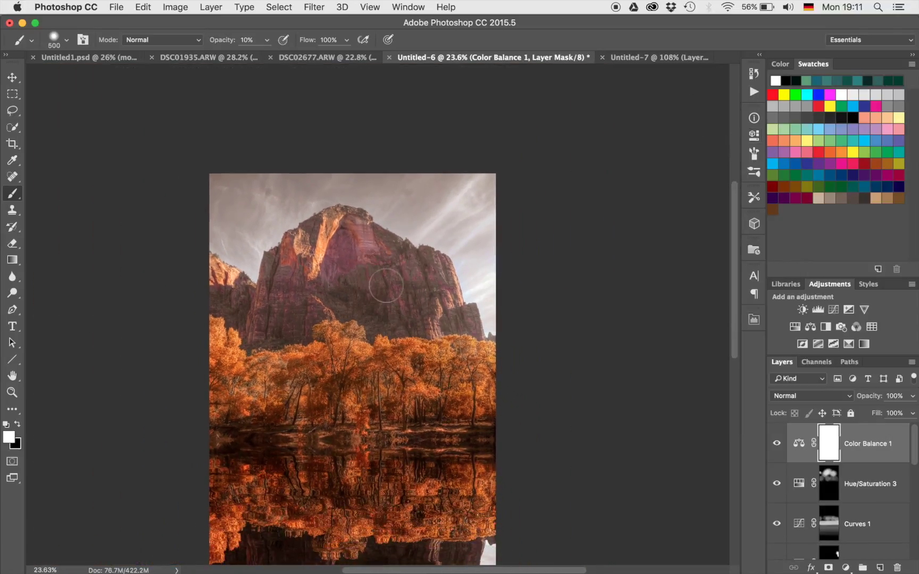
{"action": "key", "text": "super+i"}
{"action": "key", "text": "bracketright"}
{"action": "key", "text": "bracketright"}
{"action": "key", "text": "bracketright"}
{"action": "key", "text": "bracketright"}
{"action": "mouse_move", "coordinate": [386, 285]}
{"action": "left_mouse_down"}
{"action": "mouse_move", "coordinate": [355, 256]}
{"action": "mouse_move", "coordinate": [411, 290]}
{"action": "left_mouse_up"}
{"action": "left_click", "coordinate": [298, 301]}
{"action": "left_click", "coordinate": [295, 284]}
{"action": "left_click_drag", "start_coordinate": [327, 277], "coordinate": [414, 301]}
- Warm the mountain's reflection by painting white over it on the Color Balance 1 mask with the 900 px brush at 10% opacity
{"action": "scroll", "coordinate": [425, 308], "scroll_direction": "down", "scroll_amount": 10}
{"action": "scroll", "coordinate": [425, 309], "scroll_direction": "up", "scroll_amount": 2}
{"action": "left_click", "coordinate": [373, 305]}
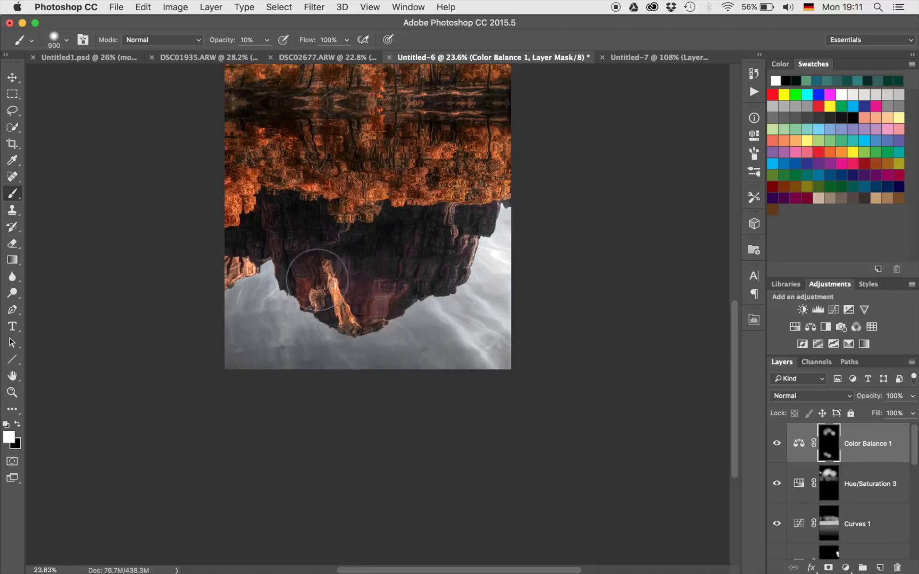
{"action": "left_click", "coordinate": [381, 297]}
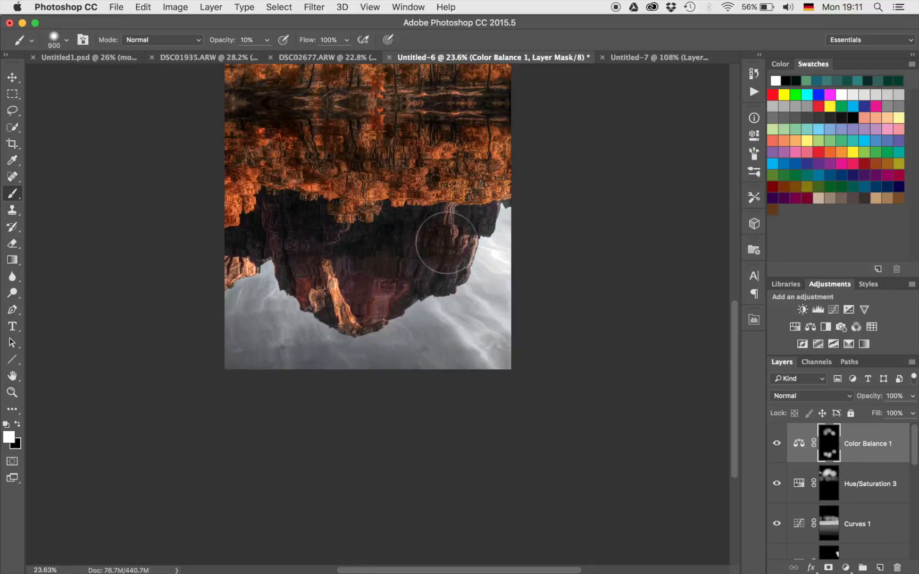
- Stamp all visible layers into a new merged layer above Color Balance 1
{"action": "scroll", "coordinate": [447, 243], "scroll_direction": "down", "scroll_amount": 5}
{"action": "scroll", "coordinate": [447, 243], "scroll_direction": "up", "scroll_amount": 3}
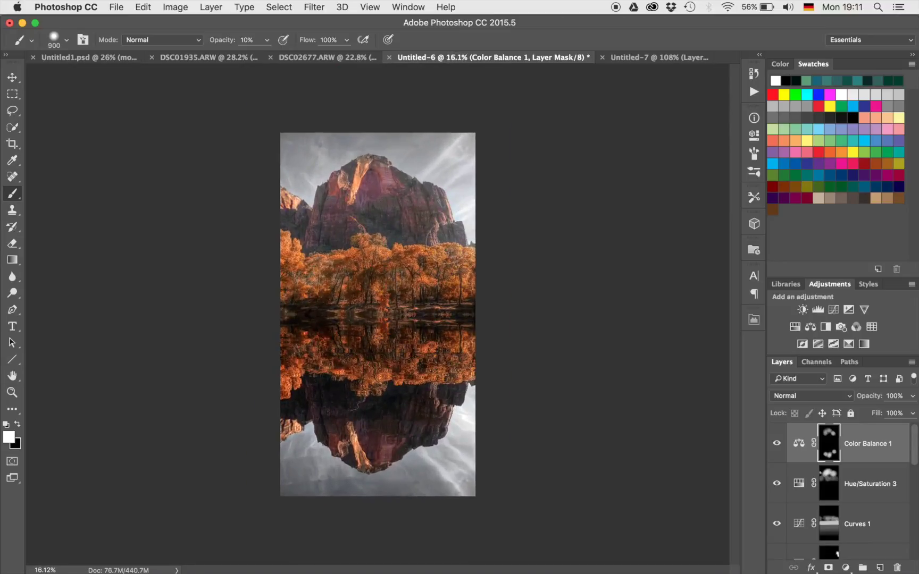
{"action": "scroll", "coordinate": [446, 243], "scroll_direction": "up", "scroll_amount": 2}
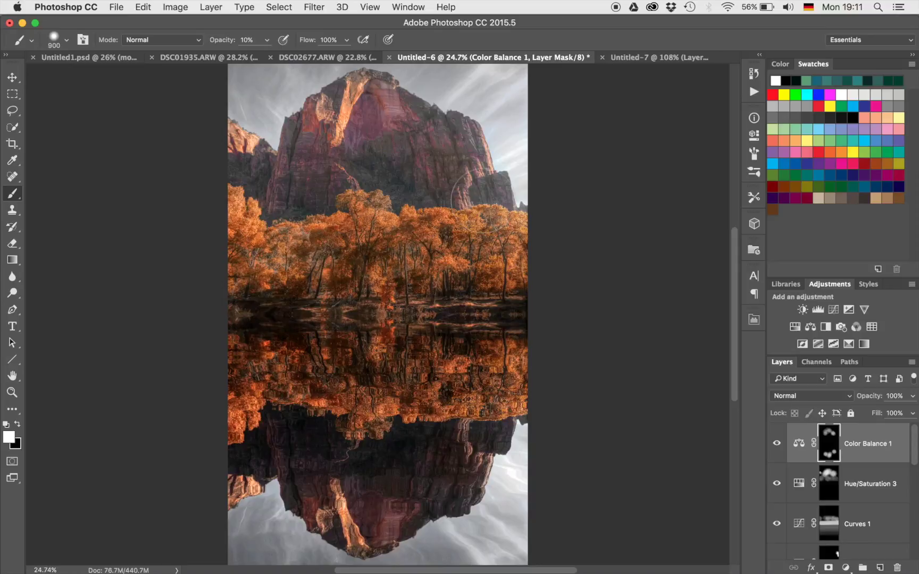
{"action": "scroll", "coordinate": [479, 199], "scroll_direction": "down", "scroll_amount": 2}
{"action": "scroll", "coordinate": [481, 200], "scroll_direction": "up", "scroll_amount": 1}
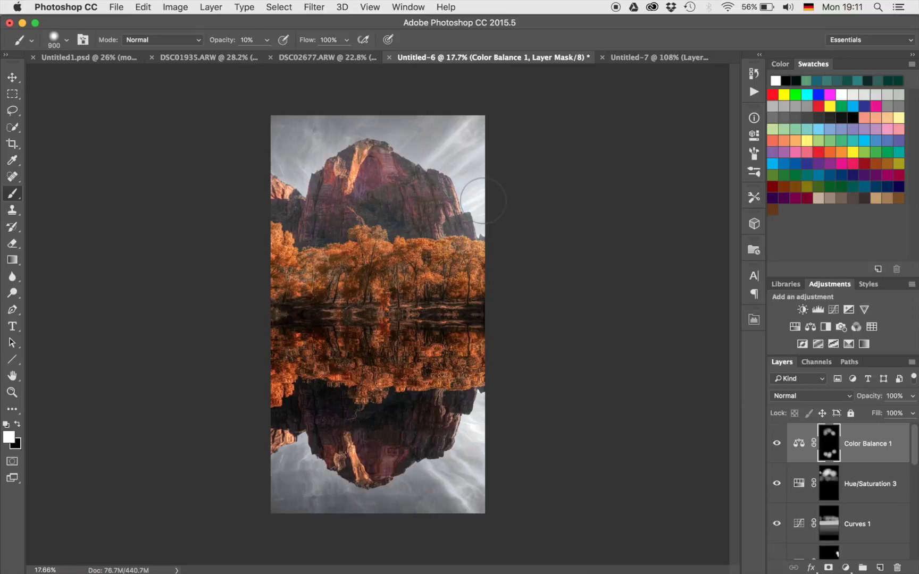
{"action": "key", "text": "super+alt+shift+e"}
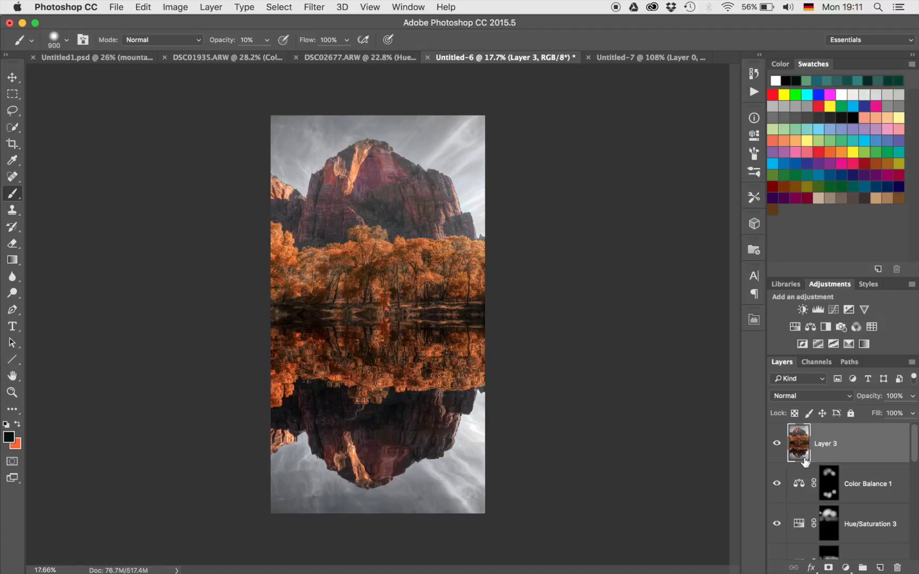
- Open the merged layer in Color Efex Pro 4, choose Bi-Color Filters and move the preview split to show the effect on the whole image
{"action": "left_click", "coordinate": [314, 7]}
{"action": "mouse_move", "coordinate": [407, 292]}
{"action": "left_click", "coordinate": [494, 304]}
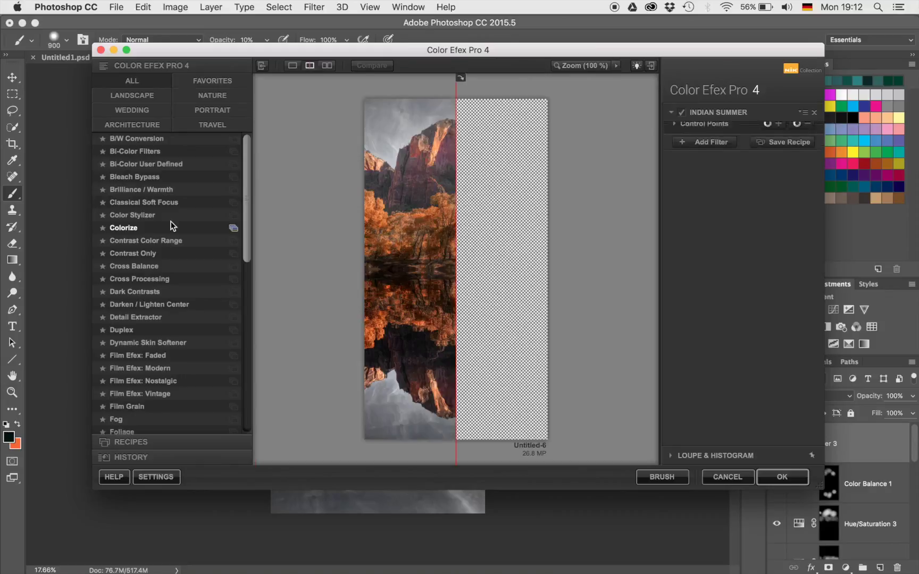
{"action": "left_click", "coordinate": [143, 151]}
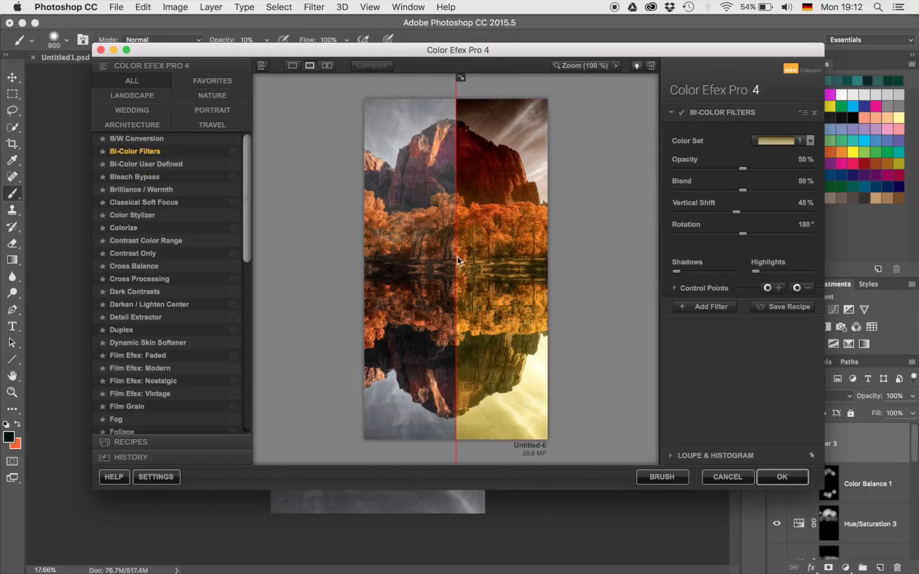
{"action": "left_click_drag", "start_coordinate": [456, 257], "coordinate": [332, 257]}
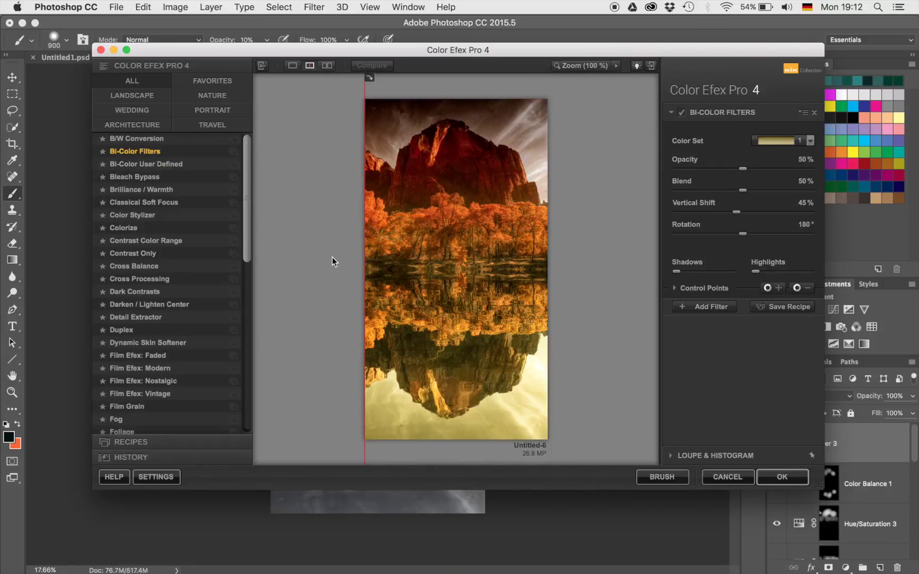
- Set the Bi-Color Filters opacity to 23% and vertical shift to 41%, and apply the filter
{"action": "mouse_move", "coordinate": [745, 232]}
{"action": "left_mouse_down"}
{"action": "mouse_move", "coordinate": [666, 234]}
{"action": "mouse_move", "coordinate": [744, 232]}
{"action": "left_mouse_up"}
{"action": "left_click_drag", "start_coordinate": [743, 169], "coordinate": [706, 170]}
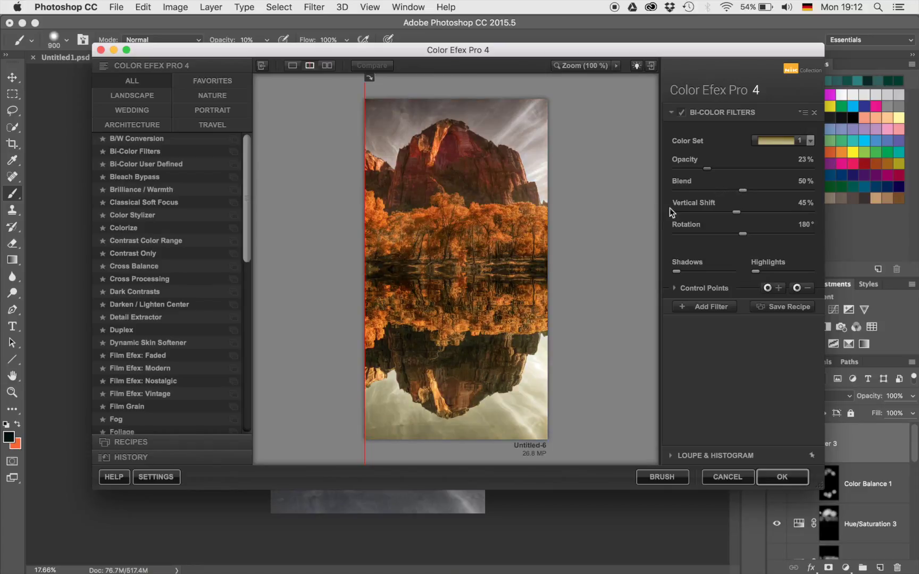
{"action": "left_click_drag", "start_coordinate": [365, 198], "coordinate": [248, 174]}
{"action": "mouse_move", "coordinate": [737, 211]}
{"action": "left_mouse_down"}
{"action": "mouse_move", "coordinate": [720, 212]}
{"action": "mouse_move", "coordinate": [749, 211]}
{"action": "mouse_move", "coordinate": [732, 212]}
{"action": "left_mouse_up"}
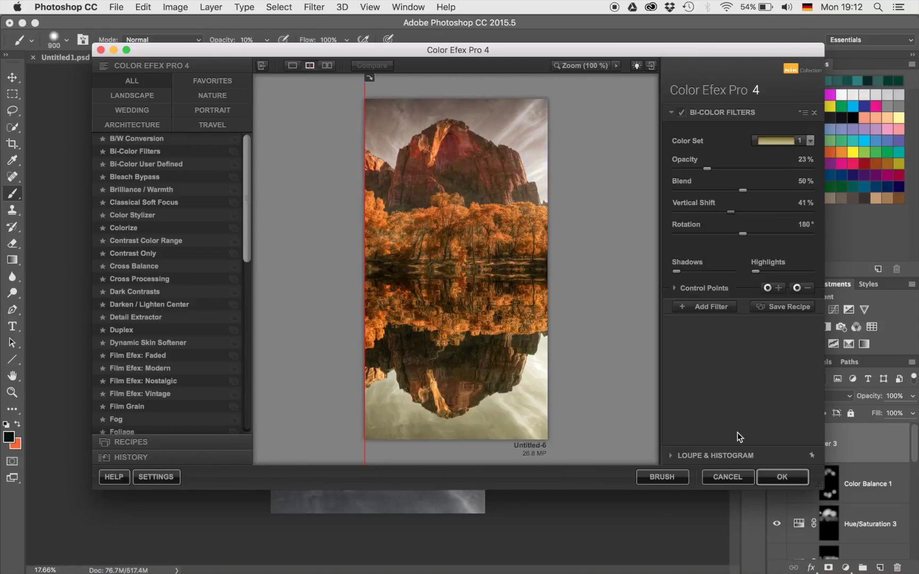
{"action": "left_click", "coordinate": [781, 477]}
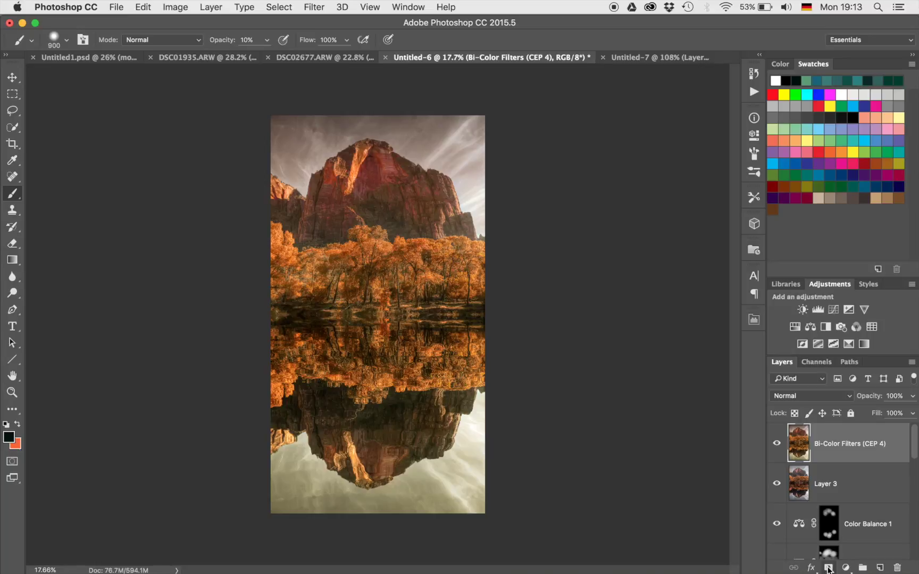
- Add a layer mask to the Bi-Color Filters layer and invert it to black
{"action": "left_click", "coordinate": [828, 568]}
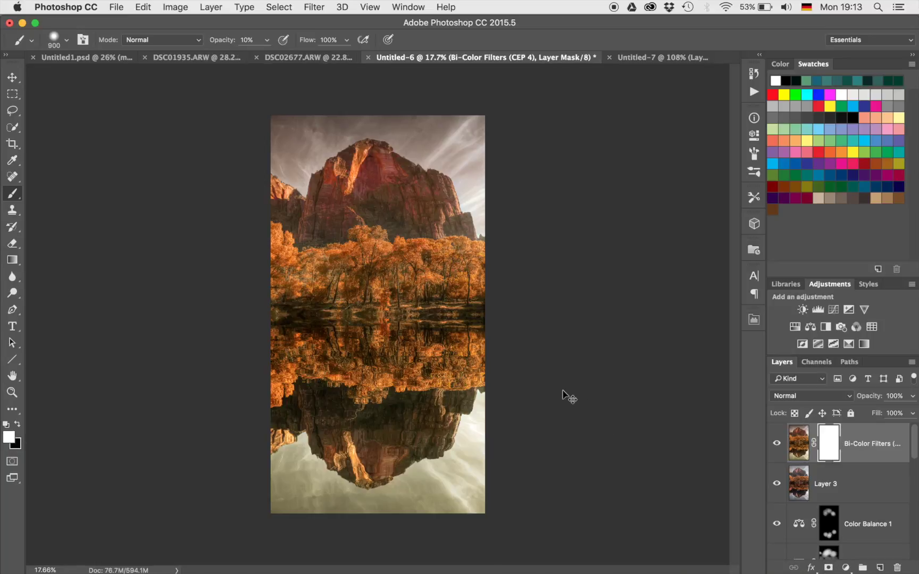
{"action": "key", "text": "super+i"}
- Reveal the warm filter across the sky and upper mountain by painting white on the Bi-Color Filters mask with a 2400 px brush at 20% opacity
{"action": "key", "text": "bracketright"}
{"action": "key", "text": "bracketright"}
{"action": "key", "text": "bracketright"}
{"action": "key", "text": "bracketright"}
{"action": "key", "text": "bracketright"}
{"action": "key", "text": "bracketright"}
{"action": "key", "text": "bracketright"}
{"action": "key", "text": "bracketright"}
{"action": "key", "text": "bracketright"}
{"action": "key", "text": "bracketright"}
{"action": "key", "text": "bracketright"}
{"action": "key", "text": "bracketright"}
{"action": "key", "text": "bracketright"}
{"action": "key", "text": "bracketright"}
{"action": "key", "text": "bracketright"}
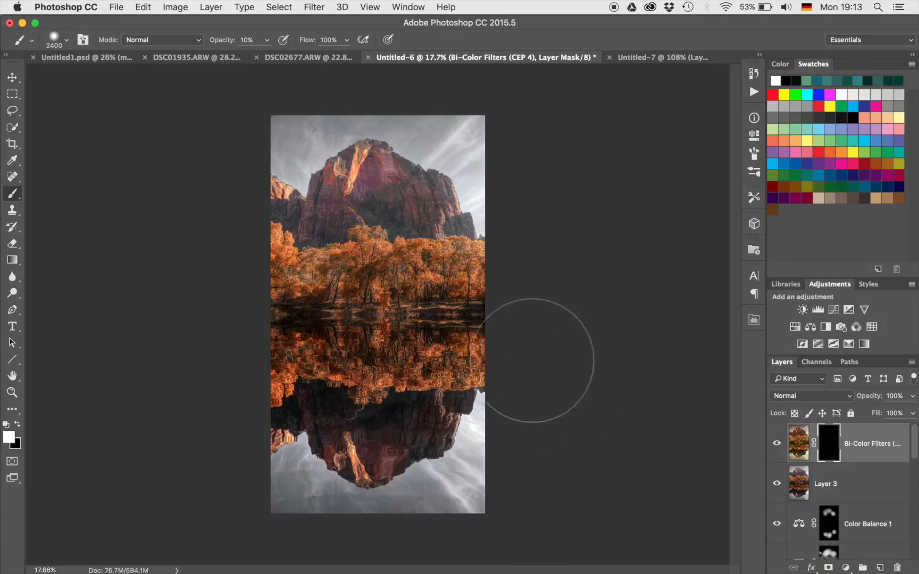
{"action": "key", "text": "2"}
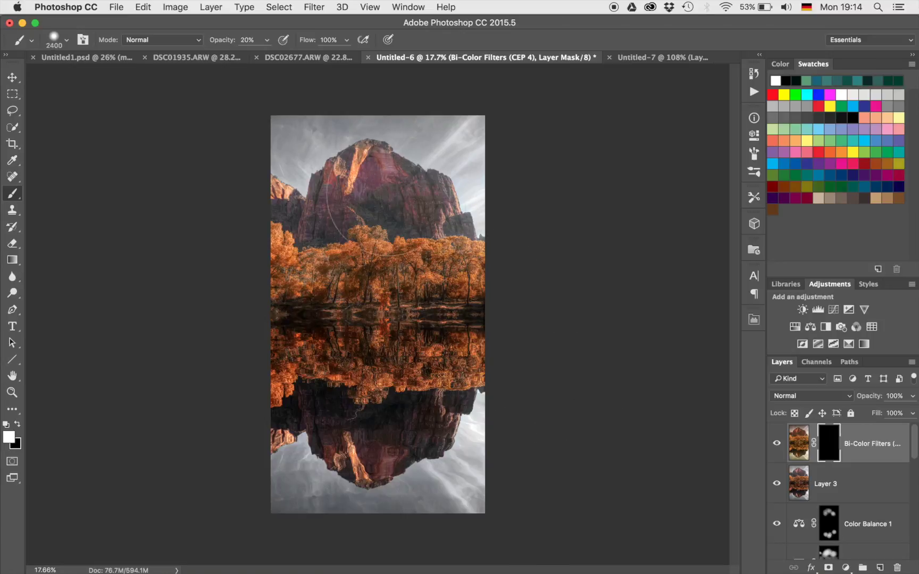
{"action": "left_click", "coordinate": [341, 184]}
{"action": "left_click", "coordinate": [276, 133]}
{"action": "left_click", "coordinate": [339, 135]}
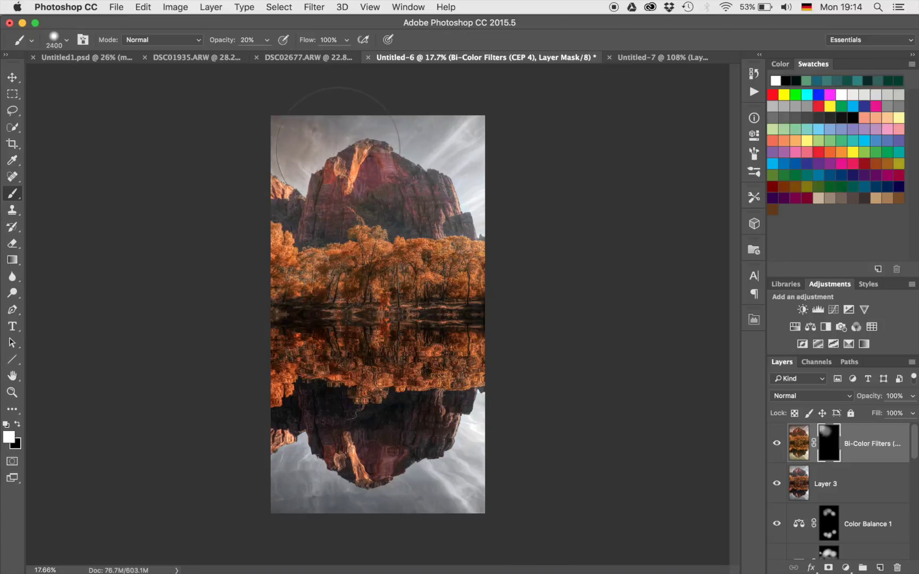
{"action": "left_click", "coordinate": [354, 135]}
{"action": "left_click", "coordinate": [410, 142]}
{"action": "left_click", "coordinate": [459, 146]}
{"action": "left_click", "coordinate": [459, 147]}
{"action": "left_click", "coordinate": [484, 183]}
{"action": "left_click", "coordinate": [484, 184]}
{"action": "left_click", "coordinate": [497, 223]}
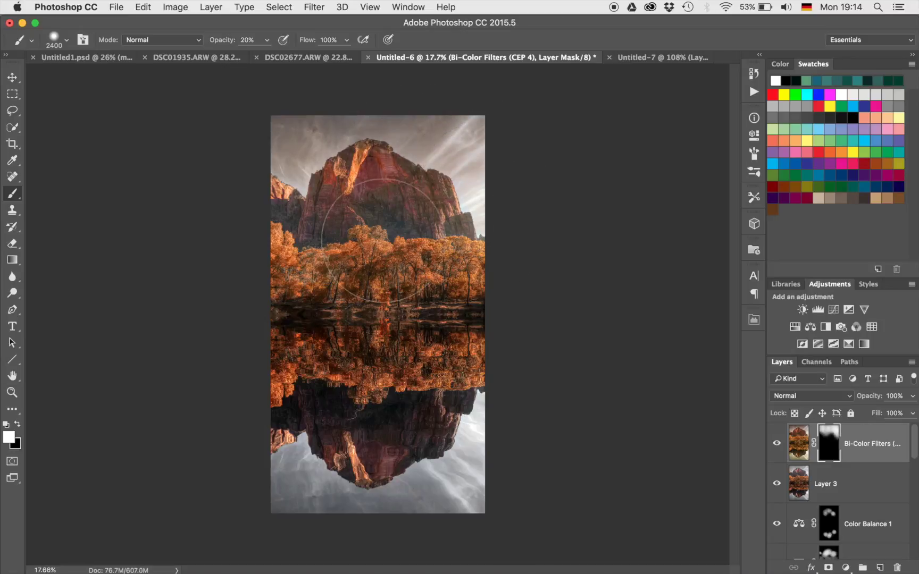
- Paint white over the lower mountain and trees on the Bi-Color Filters mask at 20% opacity, and reduce the brush size to 2200 px
{"action": "left_click", "coordinate": [383, 241]}
{"action": "left_click", "coordinate": [358, 213]}
{"action": "left_click", "coordinate": [301, 246]}
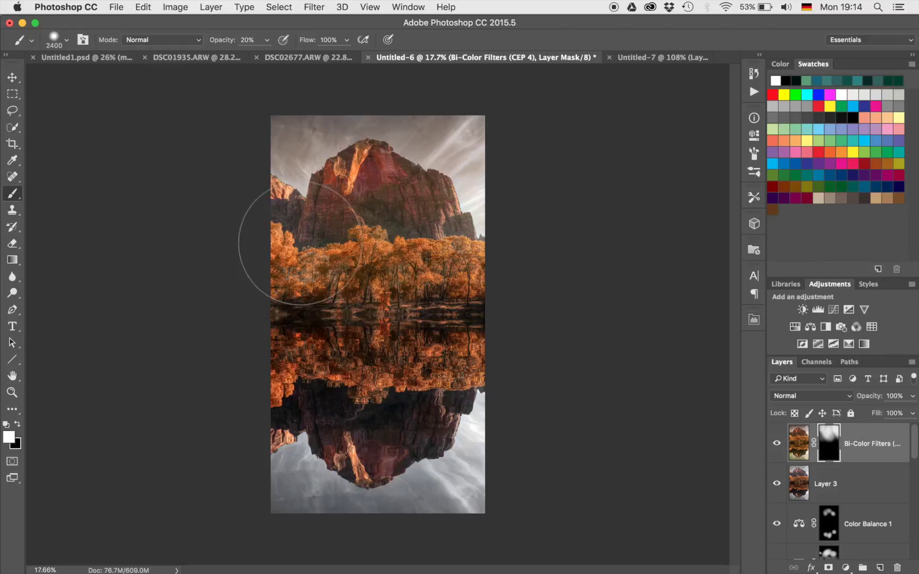
{"action": "left_click", "coordinate": [395, 245]}
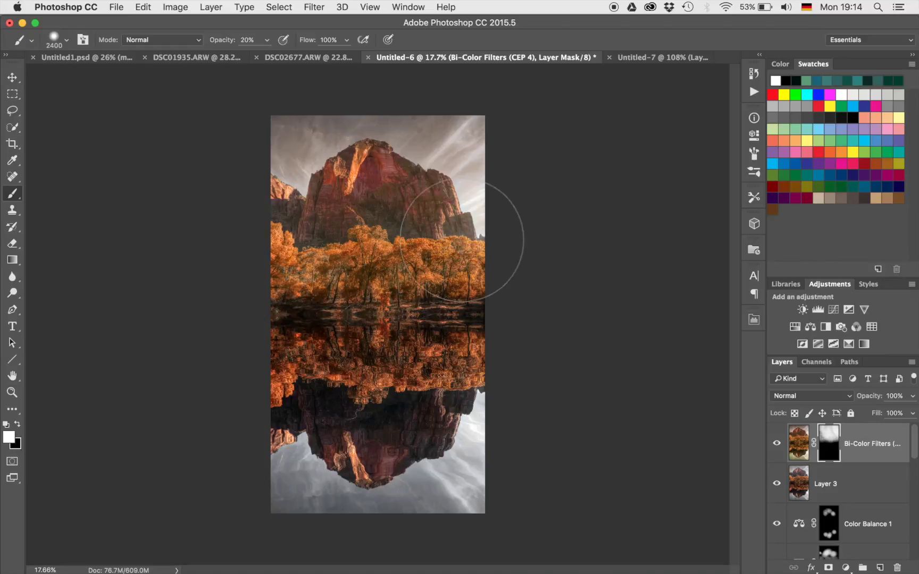
{"action": "left_click", "coordinate": [396, 248]}
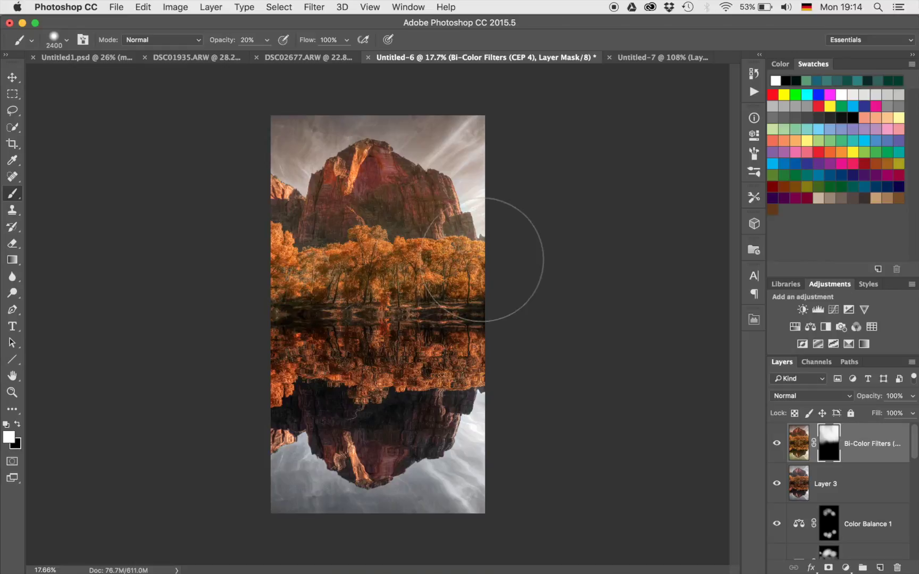
{"action": "left_click", "coordinate": [347, 259]}
{"action": "key", "text": "["}
{"action": "key", "text": "["}
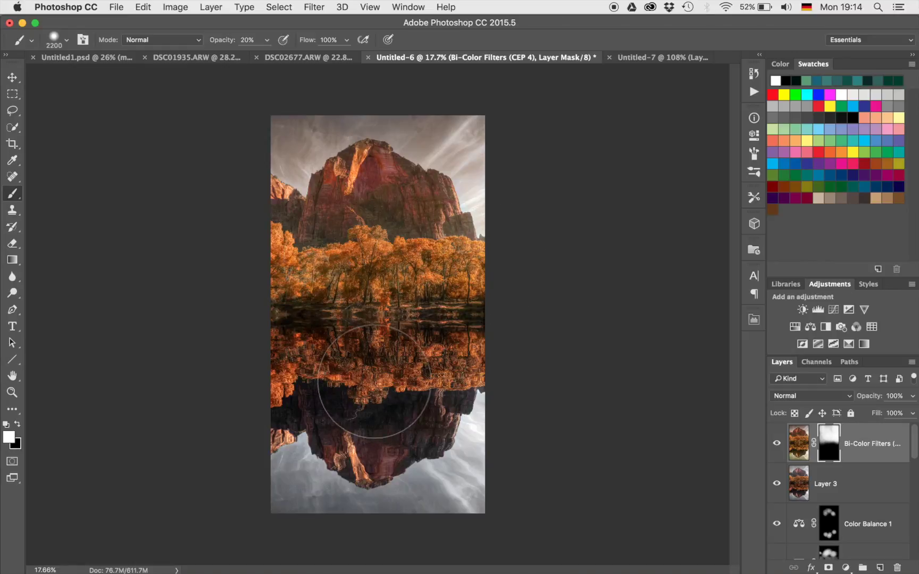
{"action": "scroll", "coordinate": [375, 382], "scroll_direction": "up", "scroll_amount": 5}
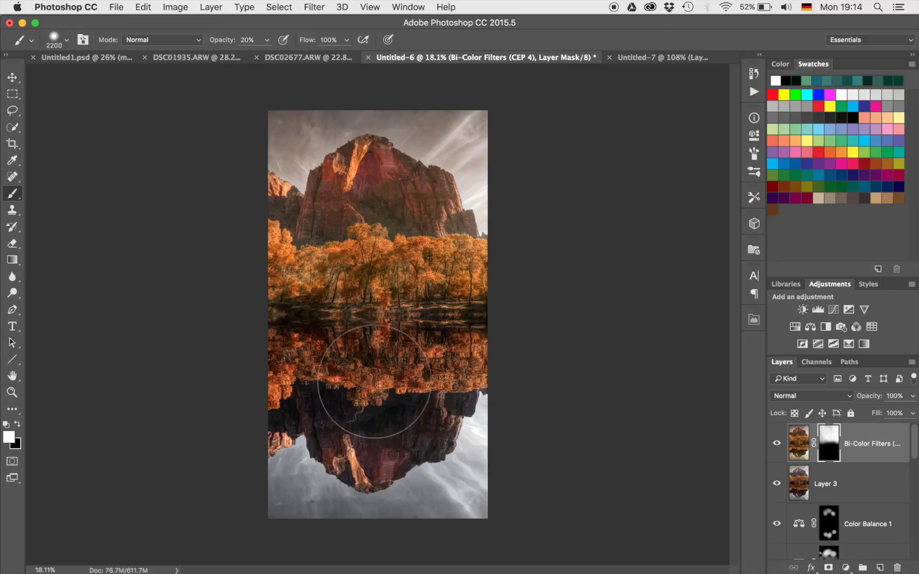
{"action": "scroll", "coordinate": [375, 382], "scroll_direction": "up", "scroll_amount": 5}
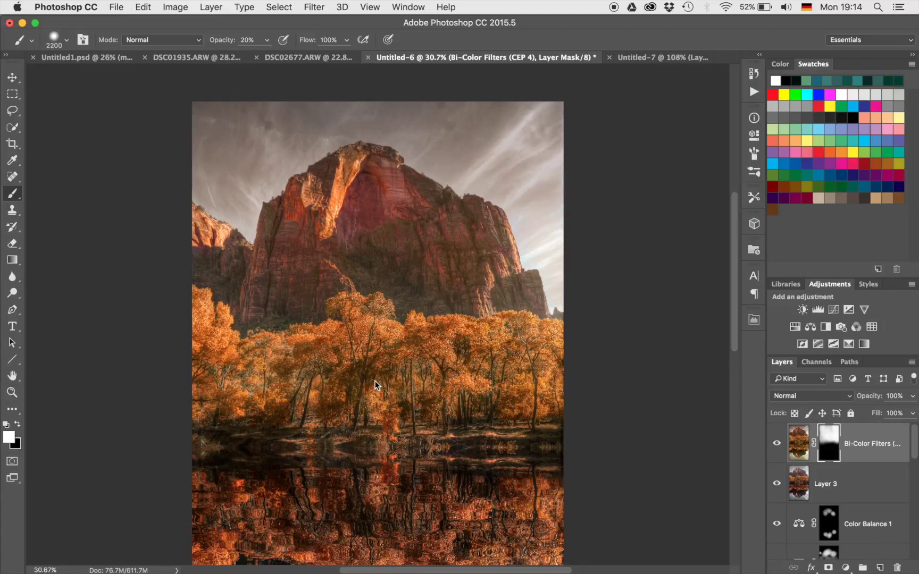
- Stamp all visible layers into a new top layer and apply the Camera Raw Filter with Clarity +63 and Vibrance +2
{"action": "key", "text": "super+alt+shift+e"}
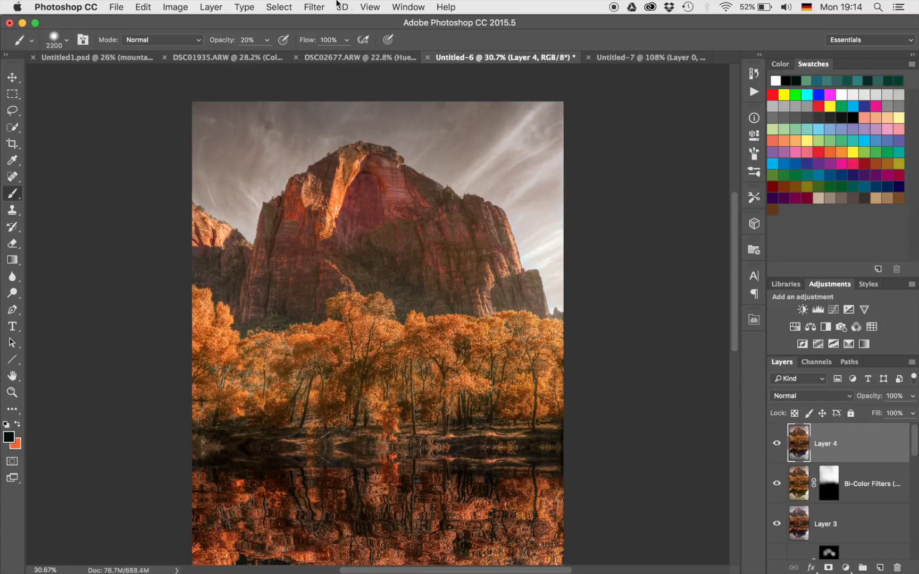
{"action": "left_click", "coordinate": [318, 6]}
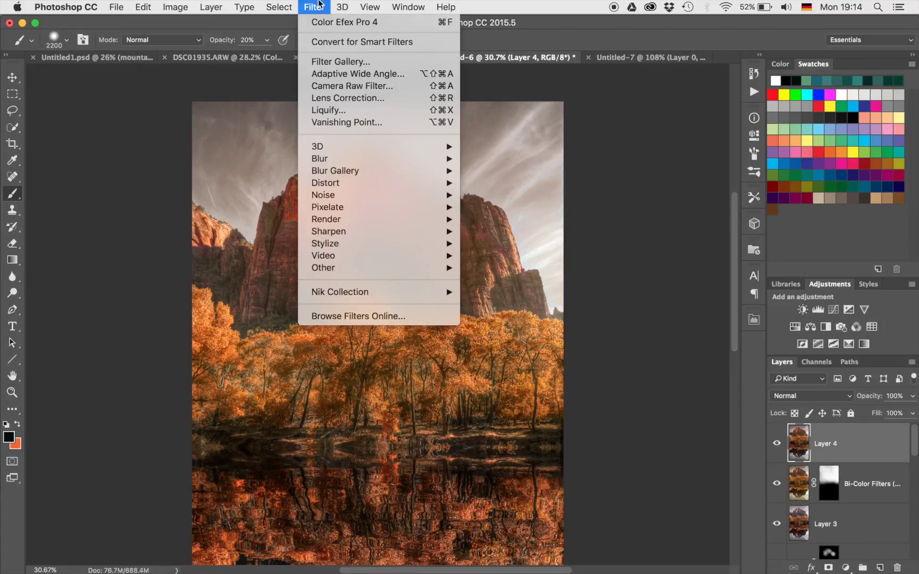
{"action": "left_click", "coordinate": [354, 87]}
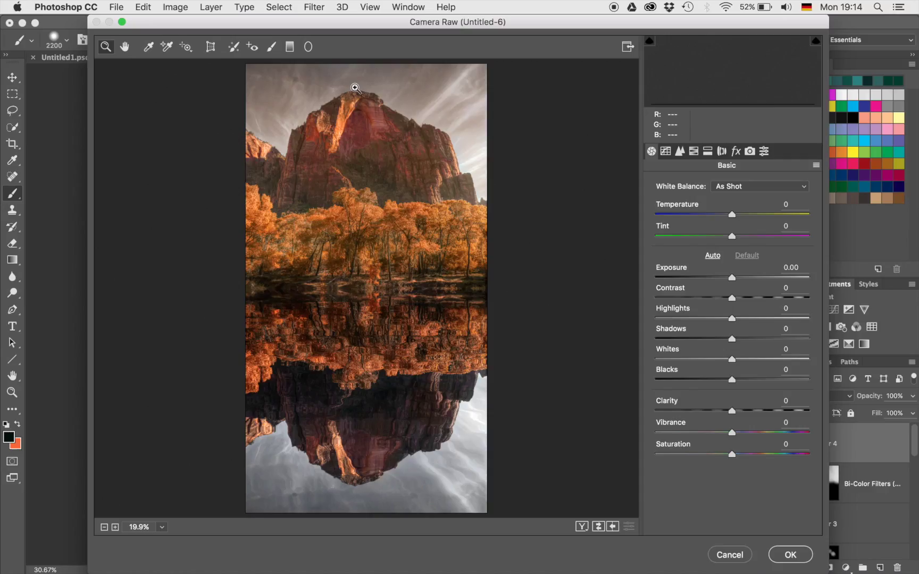
{"action": "left_click_drag", "start_coordinate": [732, 415], "coordinate": [734, 435]}
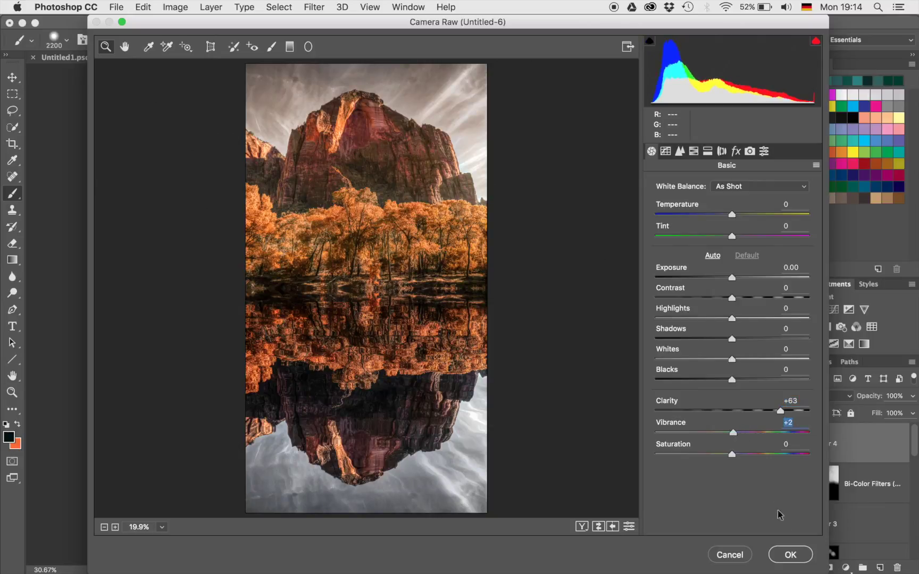
{"action": "left_click", "coordinate": [792, 555]}
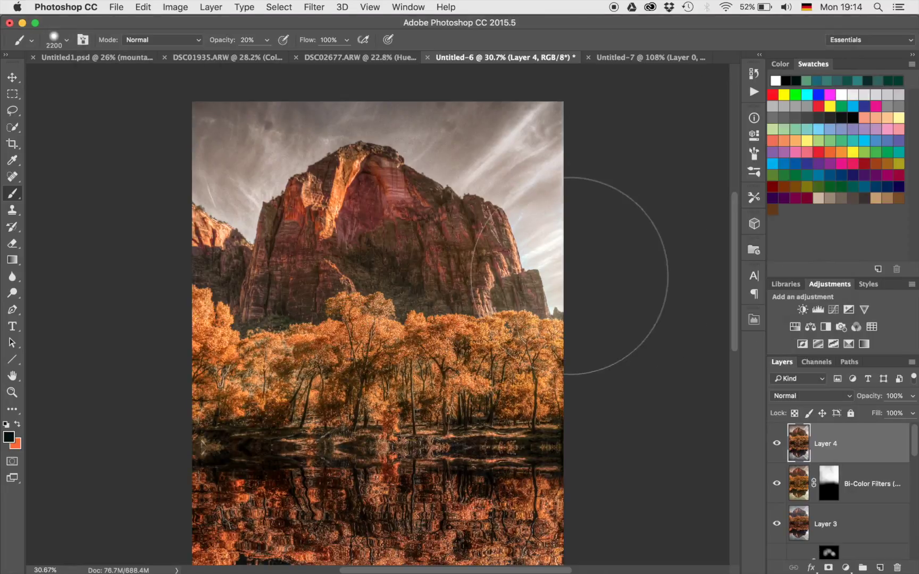
- Add a layer mask to the Camera Raw-filtered layer and invert it to black
{"action": "left_click", "coordinate": [828, 567]}
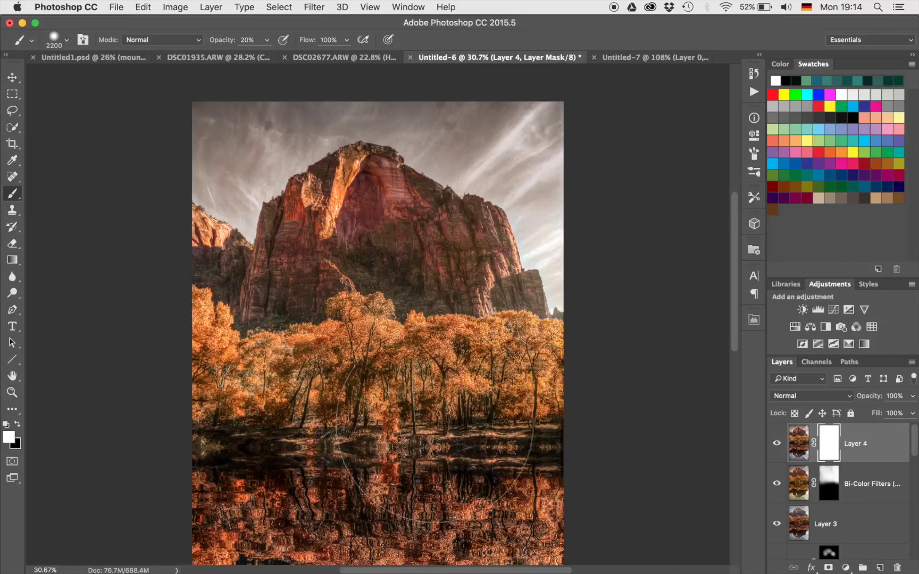
{"action": "scroll", "coordinate": [431, 424], "scroll_direction": "down", "scroll_amount": 5}
{"action": "scroll", "coordinate": [433, 424], "scroll_direction": "up", "scroll_amount": 5}
{"action": "key", "text": "super+i"}
- Reveal the added clarity on the mountain and trees by painting white on the Layer 4 mask at 20% opacity, using 1400 to 1200 px brushes
{"action": "key", "text": "bracketleft"}
{"action": "key", "text": "bracketleft"}
{"action": "key", "text": "bracketleft"}
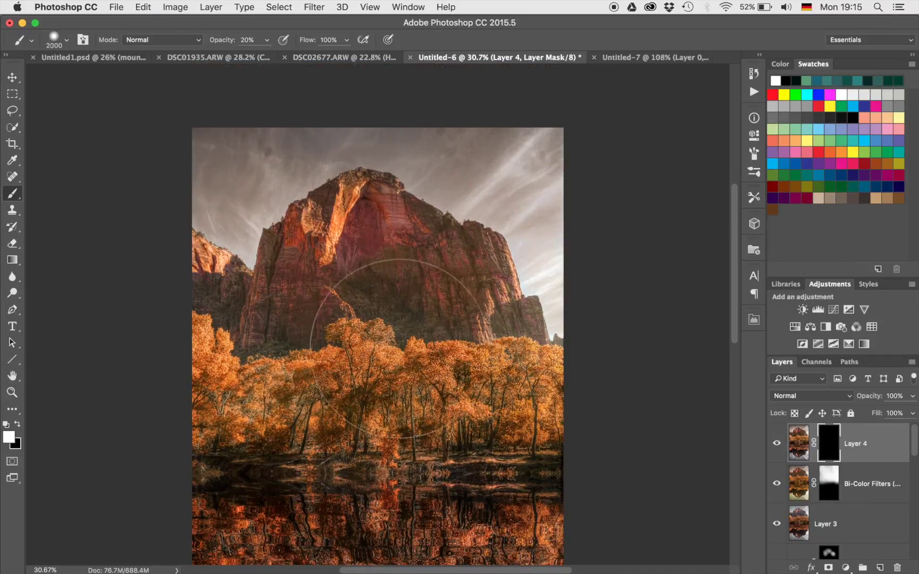
{"action": "key", "text": "bracketleft"}
{"action": "key", "text": "bracketleft"}
{"action": "key", "text": "bracketleft"}
{"action": "key", "text": "bracketleft"}
{"action": "key", "text": "bracketleft"}
{"action": "key", "text": "bracketleft"}
{"action": "key", "text": "bracketleft"}
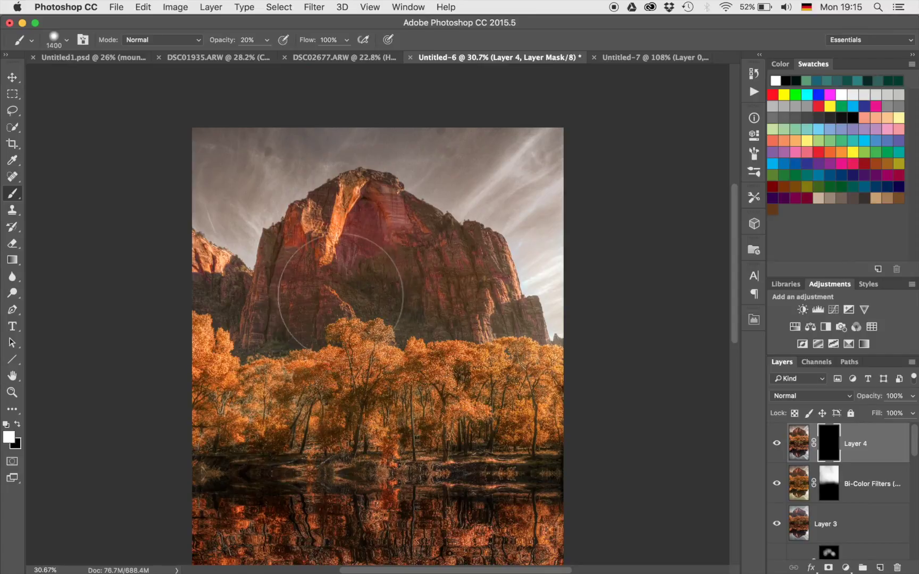
{"action": "left_click", "coordinate": [299, 270]}
{"action": "mouse_move", "coordinate": [299, 269]}
{"action": "left_mouse_down"}
{"action": "mouse_move", "coordinate": [369, 269]}
{"action": "mouse_move", "coordinate": [421, 284]}
{"action": "mouse_move", "coordinate": [429, 265]}
{"action": "mouse_move", "coordinate": [452, 280]}
{"action": "mouse_move", "coordinate": [437, 271]}
{"action": "mouse_move", "coordinate": [448, 261]}
{"action": "mouse_move", "coordinate": [359, 222]}
{"action": "mouse_move", "coordinate": [297, 302]}
{"action": "mouse_move", "coordinate": [203, 297]}
{"action": "mouse_move", "coordinate": [179, 284]}
{"action": "mouse_move", "coordinate": [183, 372]}
{"action": "mouse_move", "coordinate": [229, 389]}
{"action": "mouse_move", "coordinate": [375, 371]}
{"action": "mouse_move", "coordinate": [493, 396]}
{"action": "left_mouse_up"}
{"action": "scroll", "coordinate": [494, 393], "scroll_direction": "down", "scroll_amount": 6}
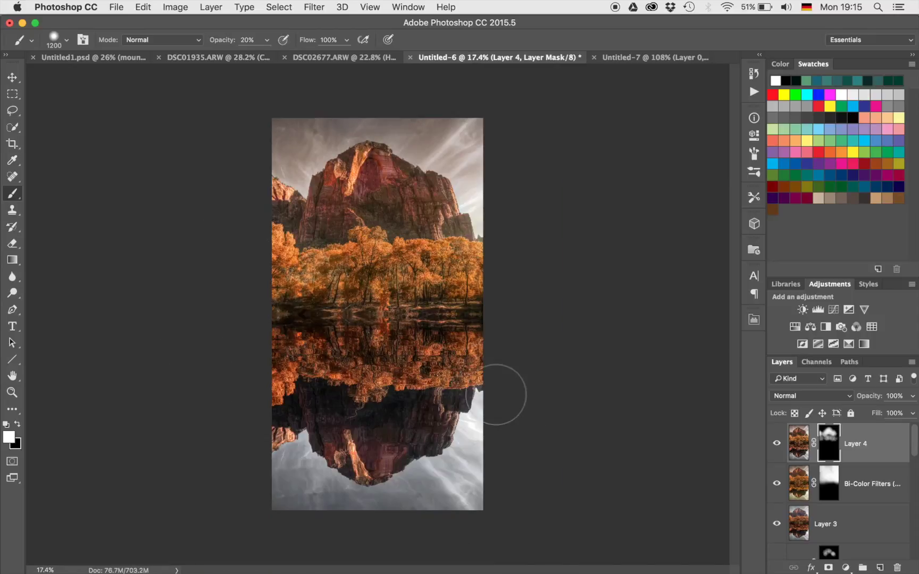
{"action": "scroll", "coordinate": [497, 395], "scroll_direction": "up", "scroll_amount": 2}
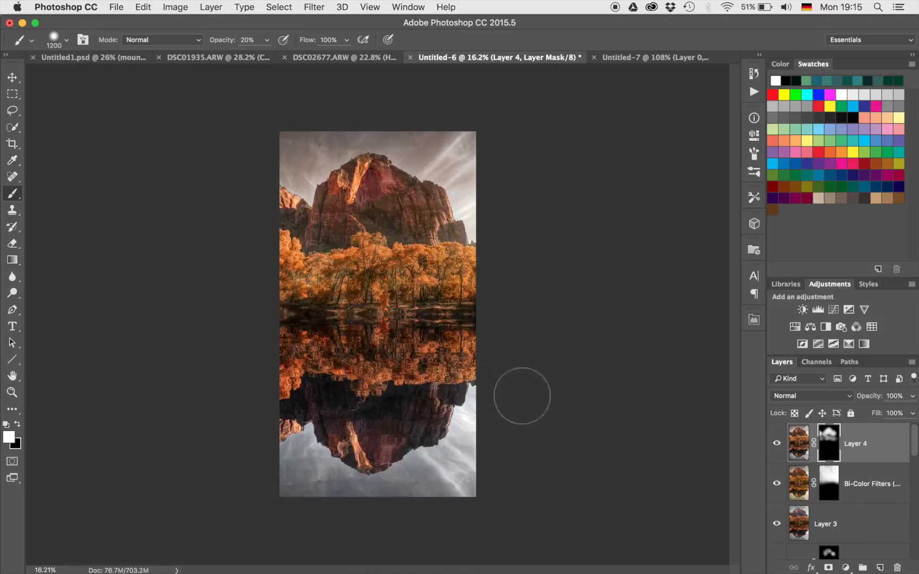
- Add a Levels adjustment layer with midtones at 0.70 and the white input level at 239
{"action": "left_click", "coordinate": [819, 310]}
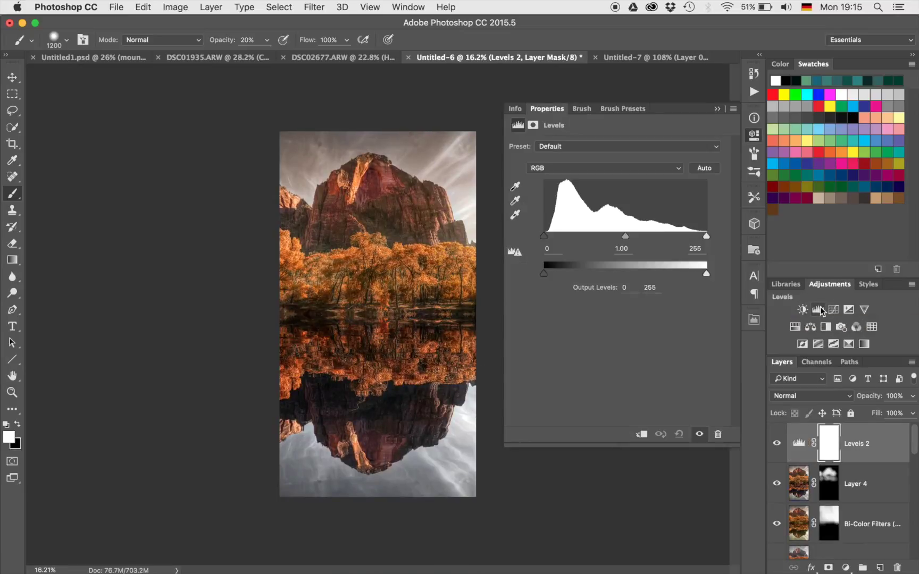
{"action": "left_click_drag", "start_coordinate": [625, 235], "coordinate": [644, 236]}
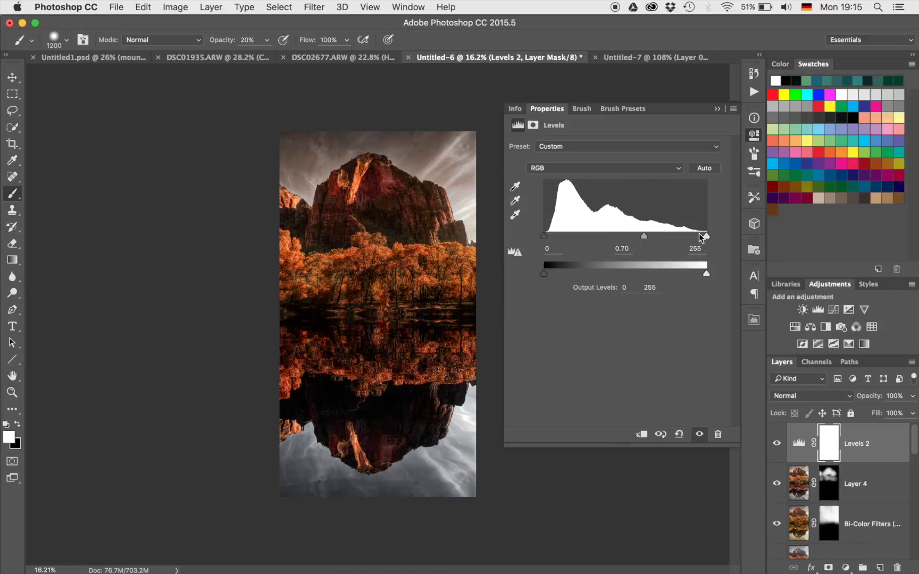
{"action": "left_click_drag", "start_coordinate": [706, 236], "coordinate": [698, 238]}
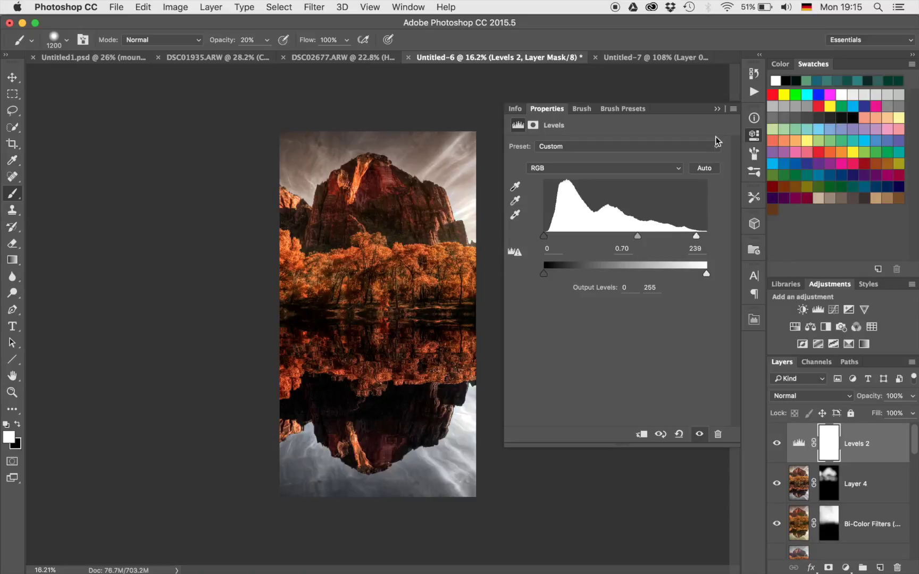
{"action": "left_click", "coordinate": [718, 110]}
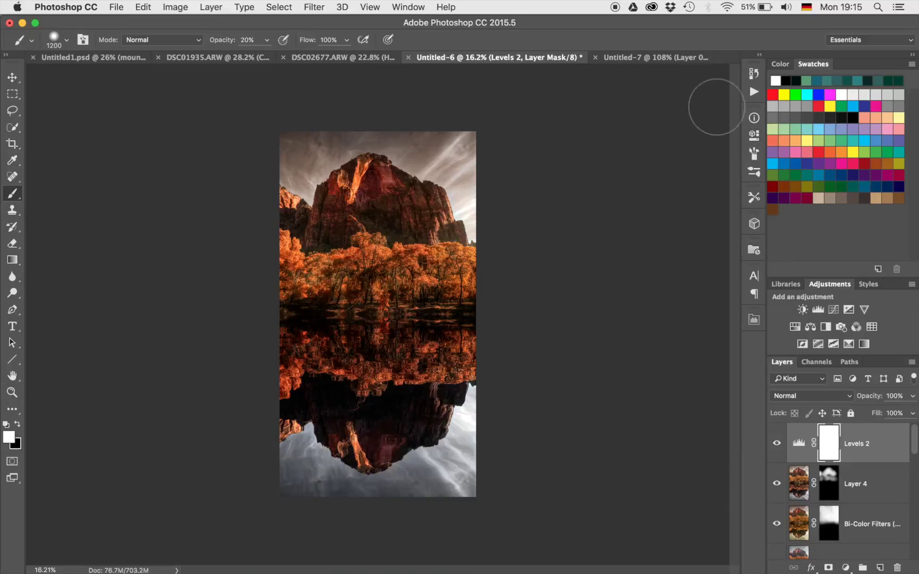
- Invert the Levels 2 mask to black and paint white over the sky and its reflection with a 1700 px brush at 20% opacity
{"action": "key", "text": "super+i"}
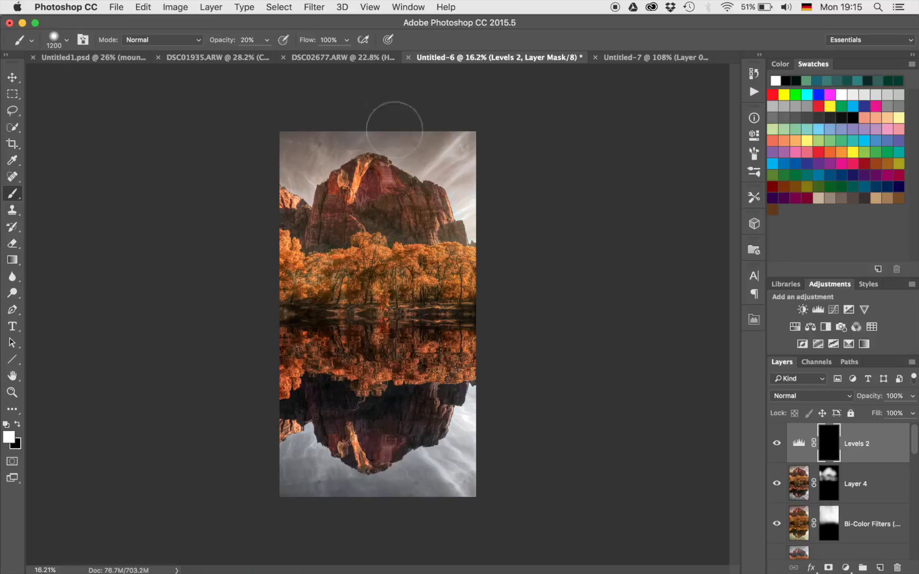
{"action": "key", "text": "bracketright"}
{"action": "key", "text": "bracketright"}
{"action": "key", "text": "bracketright"}
{"action": "key", "text": "bracketright"}
{"action": "key", "text": "bracketright"}
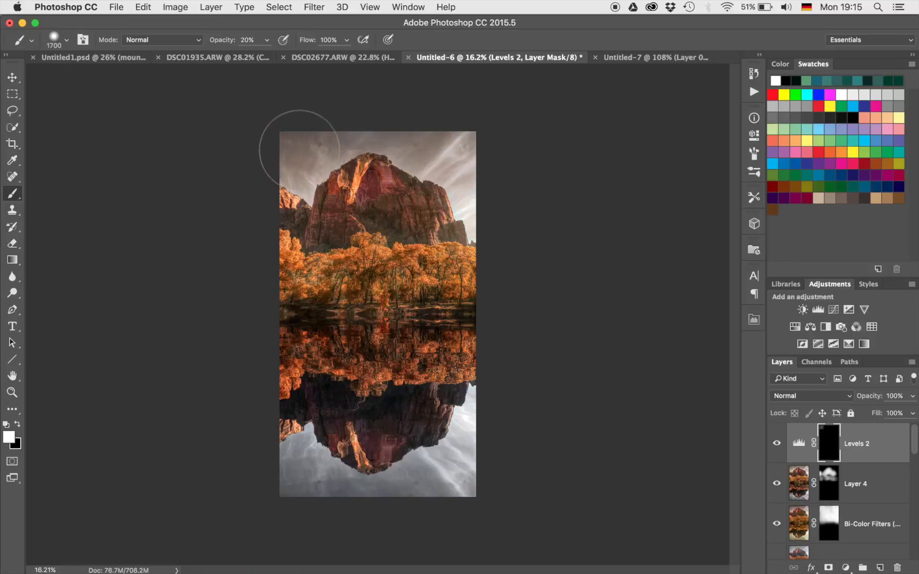
{"action": "left_click", "coordinate": [304, 169]}
{"action": "mouse_move", "coordinate": [305, 148]}
{"action": "left_mouse_down"}
{"action": "mouse_move", "coordinate": [363, 96]}
{"action": "mouse_move", "coordinate": [408, 108]}
{"action": "mouse_move", "coordinate": [463, 164]}
{"action": "left_mouse_up"}
{"action": "mouse_move", "coordinate": [470, 460]}
{"action": "left_mouse_down"}
{"action": "mouse_move", "coordinate": [340, 497]}
{"action": "mouse_move", "coordinate": [314, 491]}
{"action": "mouse_move", "coordinate": [300, 467]}
{"action": "mouse_move", "coordinate": [370, 489]}
{"action": "left_mouse_up"}
{"action": "left_click", "coordinate": [479, 456]}
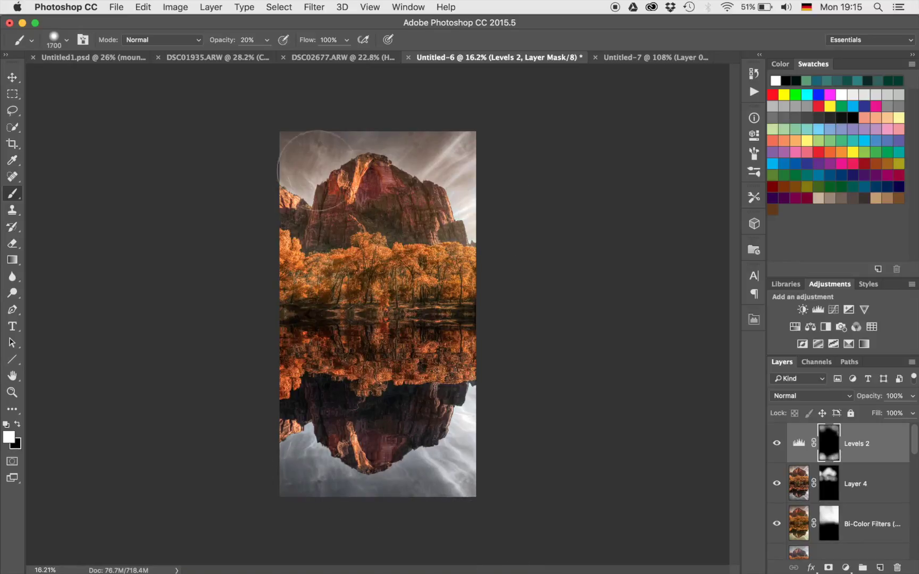
- Darken the upper sky further with extra white strokes on the Levels 2 mask
{"action": "left_click", "coordinate": [308, 142]}
{"action": "left_click_drag", "start_coordinate": [295, 138], "coordinate": [293, 152]}
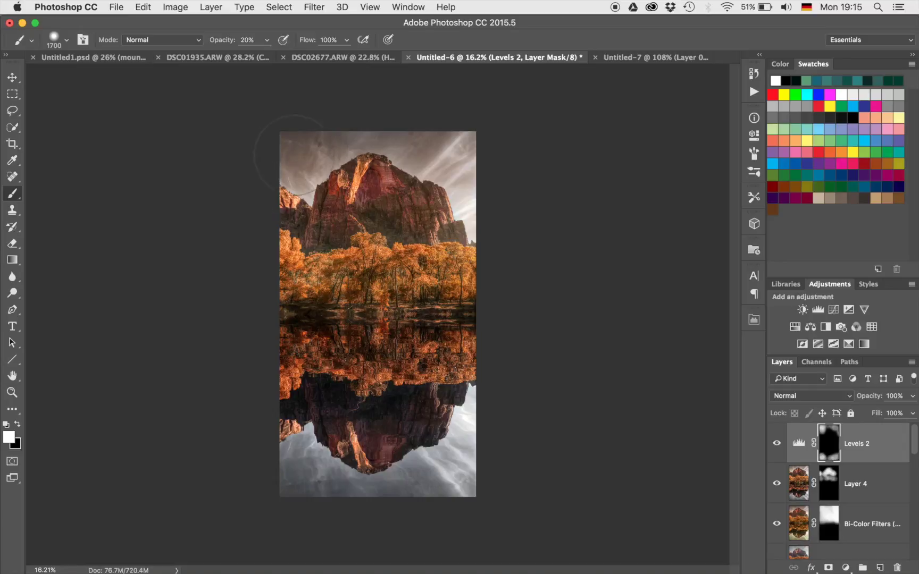
{"action": "left_click", "coordinate": [435, 139]}
- Stamp all visible layers into a new layer above Levels 2 for retouching the sky
{"action": "scroll", "coordinate": [404, 194], "scroll_direction": "up", "scroll_amount": 5}
{"action": "scroll", "coordinate": [404, 195], "scroll_direction": "up", "scroll_amount": 3}
{"action": "scroll", "coordinate": [407, 191], "scroll_direction": "up", "scroll_amount": 10}
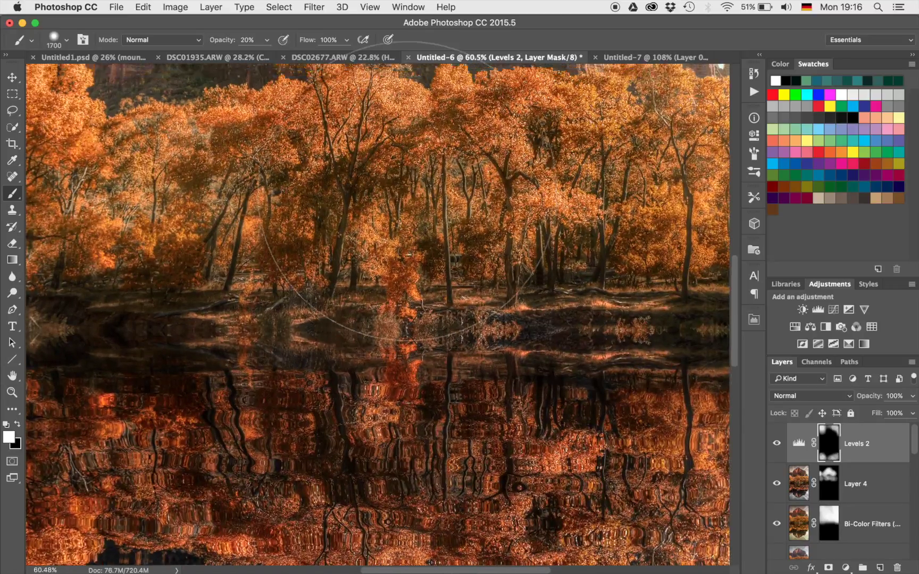
{"action": "scroll", "coordinate": [407, 191], "scroll_direction": "up", "scroll_amount": 6}
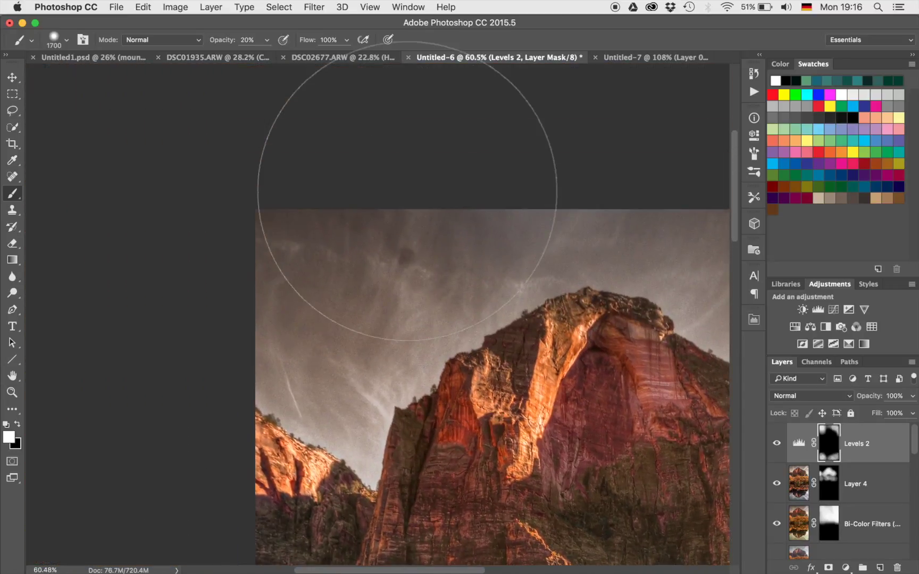
{"action": "scroll", "coordinate": [407, 191], "scroll_direction": "up", "scroll_amount": 4}
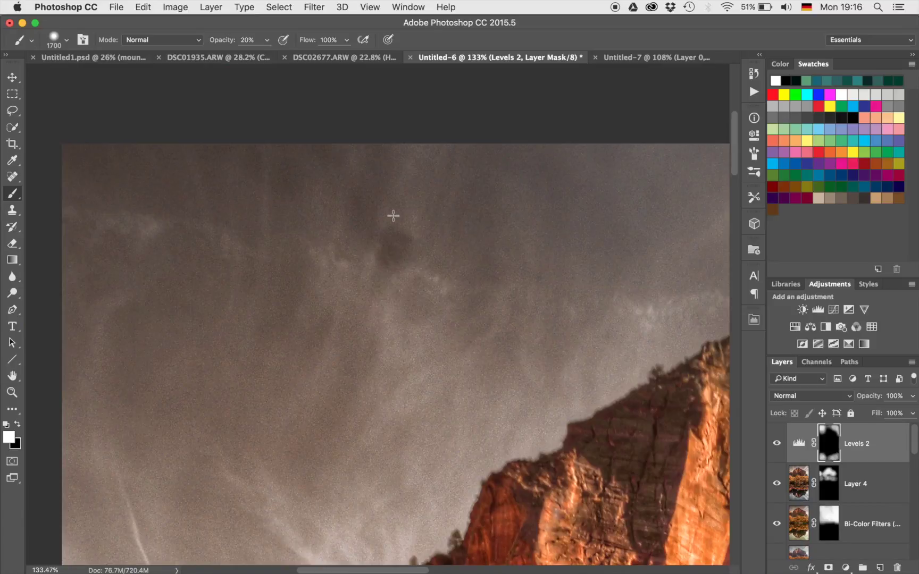
{"action": "key", "text": "bracketleft"}
{"action": "key", "text": "bracketleft"}
{"action": "key", "text": "bracketleft"}
{"action": "key", "text": "bracketleft"}
{"action": "key", "text": "bracketleft"}
{"action": "key", "text": "bracketleft"}
{"action": "key", "text": "bracketleft"}
{"action": "key", "text": "bracketleft"}
{"action": "key", "text": "bracketleft"}
{"action": "key", "text": "bracketleft"}
{"action": "key", "text": "bracketleft"}
{"action": "key", "text": "super+alt+shift+e"}
- Remove the dark spot in the sky left of the summit with the Patch tool, sampling clean sky to its left, and deselect
{"action": "key", "text": "l"}
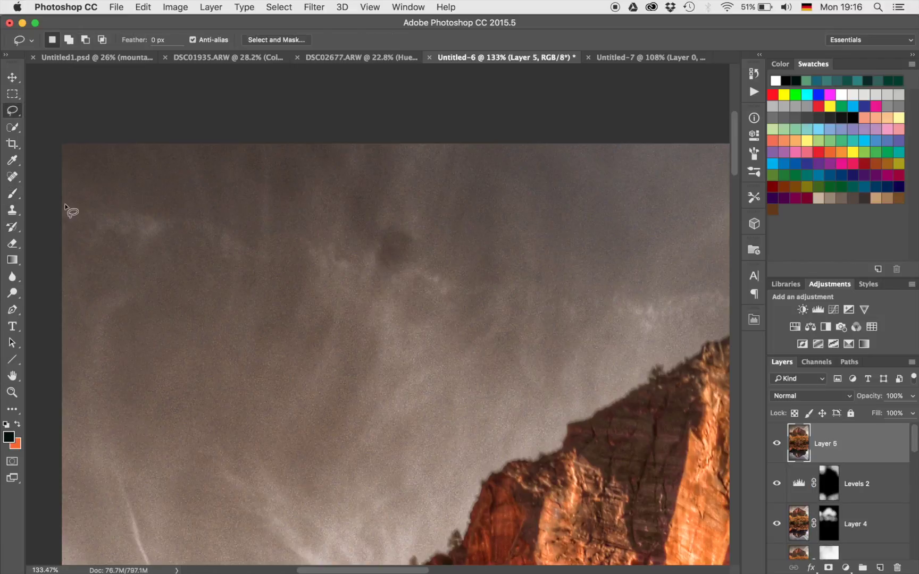
{"action": "left_click", "coordinate": [18, 229]}
{"action": "left_click", "coordinate": [19, 232]}
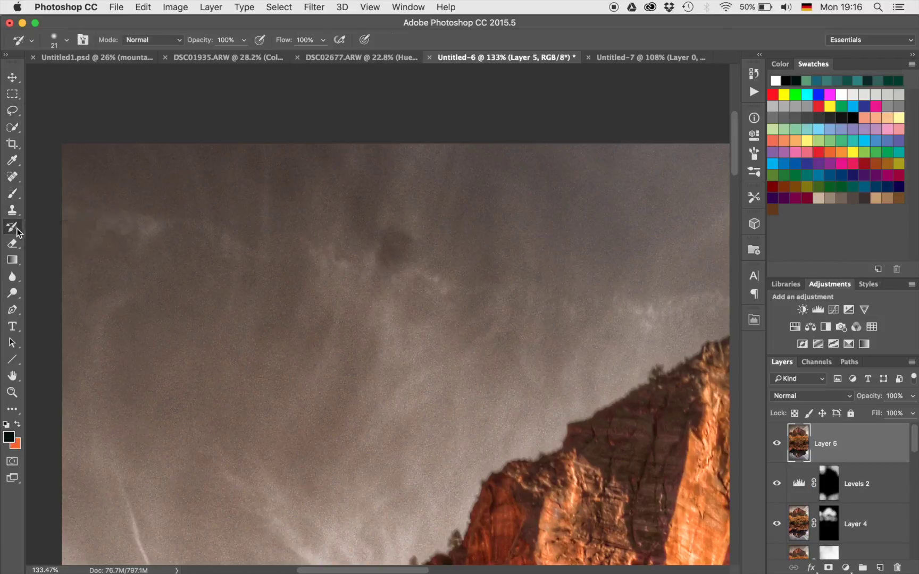
{"action": "left_click", "coordinate": [12, 177]}
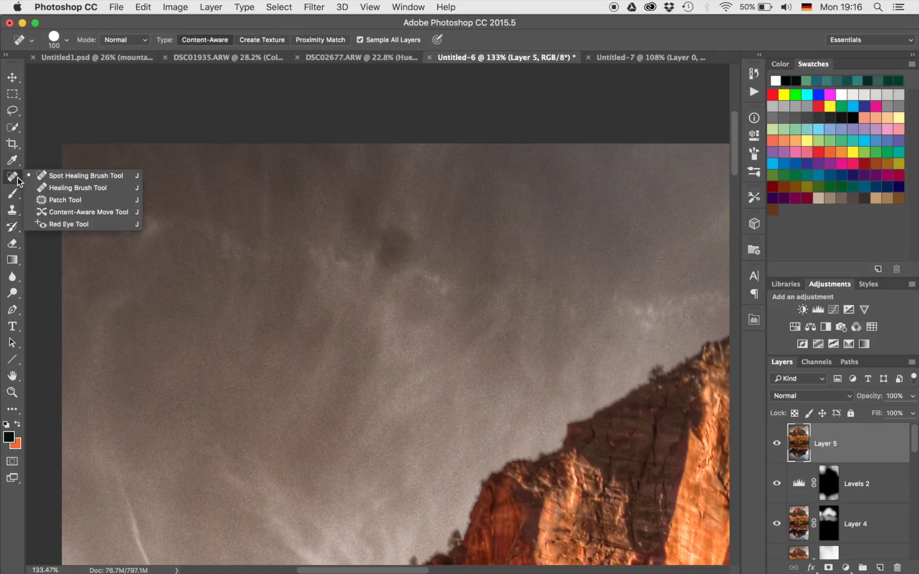
{"action": "left_click", "coordinate": [78, 200]}
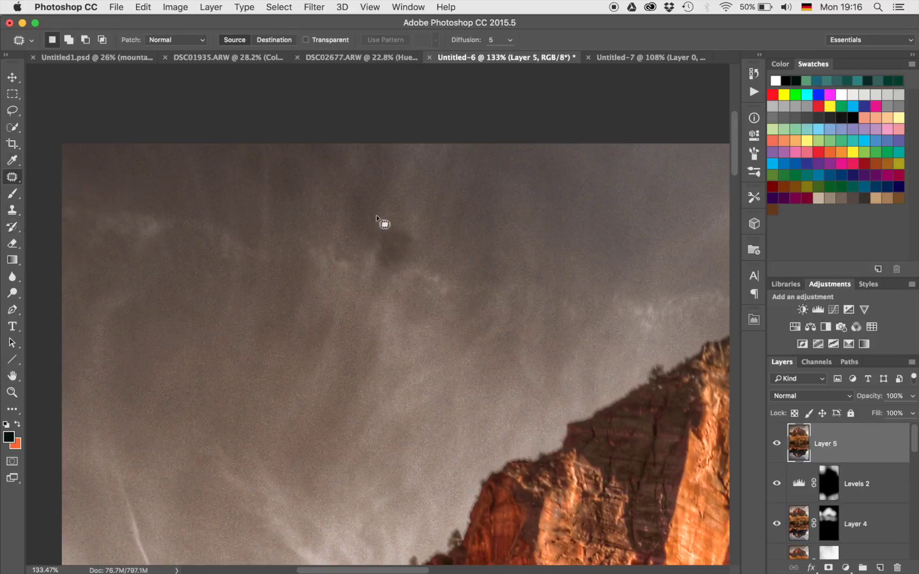
{"action": "mouse_move", "coordinate": [386, 215]}
{"action": "left_mouse_down"}
{"action": "mouse_move", "coordinate": [368, 259]}
{"action": "mouse_move", "coordinate": [404, 275]}
{"action": "mouse_move", "coordinate": [424, 254]}
{"action": "mouse_move", "coordinate": [424, 222]}
{"action": "left_mouse_up"}
{"action": "left_click_drag", "start_coordinate": [398, 253], "coordinate": [334, 254]}
{"action": "key", "text": "super+d"}
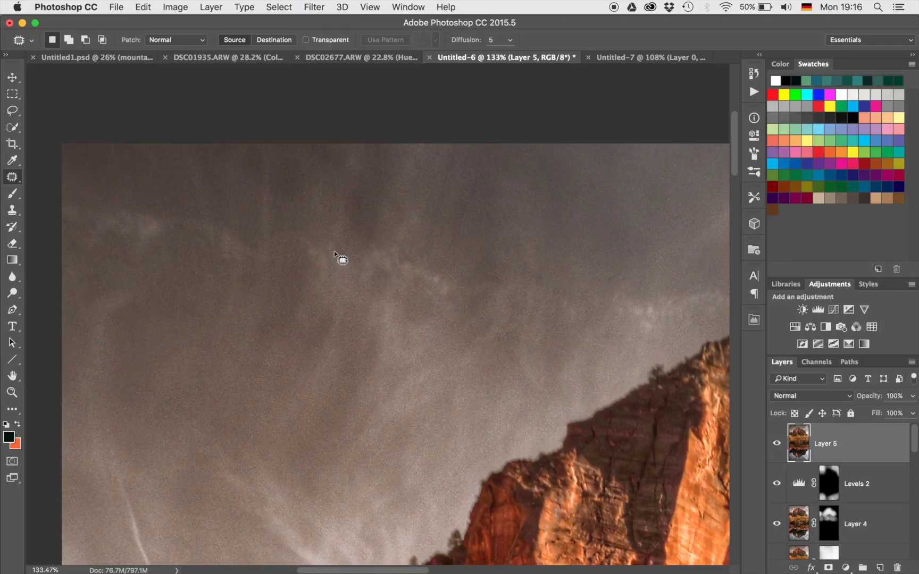
- Patch the dark spot in the sky right of the summit with clean sky to its right, and deselect
{"action": "scroll", "coordinate": [449, 283], "scroll_direction": "right", "scroll_amount": 5}
{"action": "scroll", "coordinate": [441, 275], "scroll_direction": "right", "scroll_amount": 10}
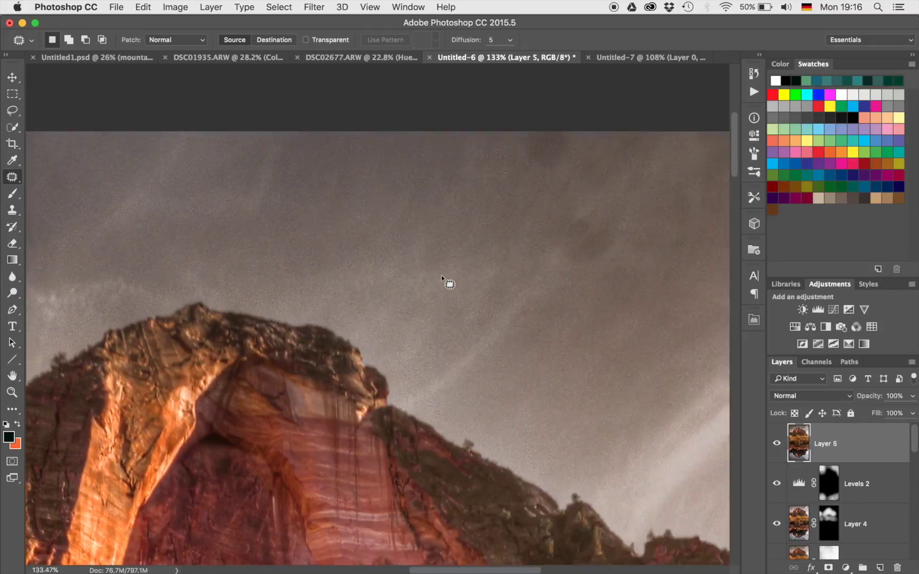
{"action": "scroll", "coordinate": [447, 283], "scroll_direction": "up", "scroll_amount": 3}
{"action": "mouse_move", "coordinate": [409, 286]}
{"action": "left_mouse_down"}
{"action": "mouse_move", "coordinate": [368, 306]}
{"action": "mouse_move", "coordinate": [385, 343]}
{"action": "mouse_move", "coordinate": [414, 341]}
{"action": "mouse_move", "coordinate": [438, 313]}
{"action": "mouse_move", "coordinate": [414, 283]}
{"action": "left_mouse_up"}
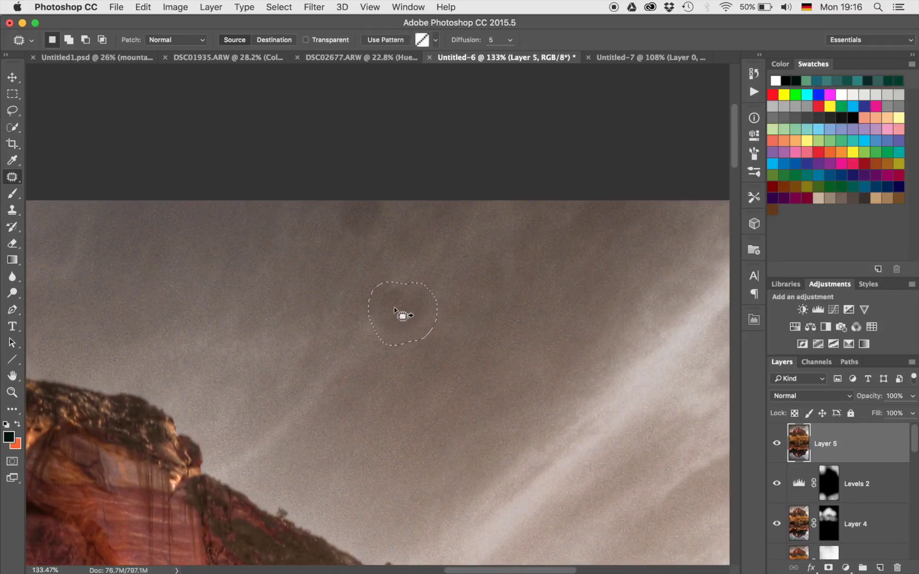
{"action": "left_click_drag", "start_coordinate": [410, 318], "coordinate": [490, 318]}
{"action": "key", "text": "super+d"}
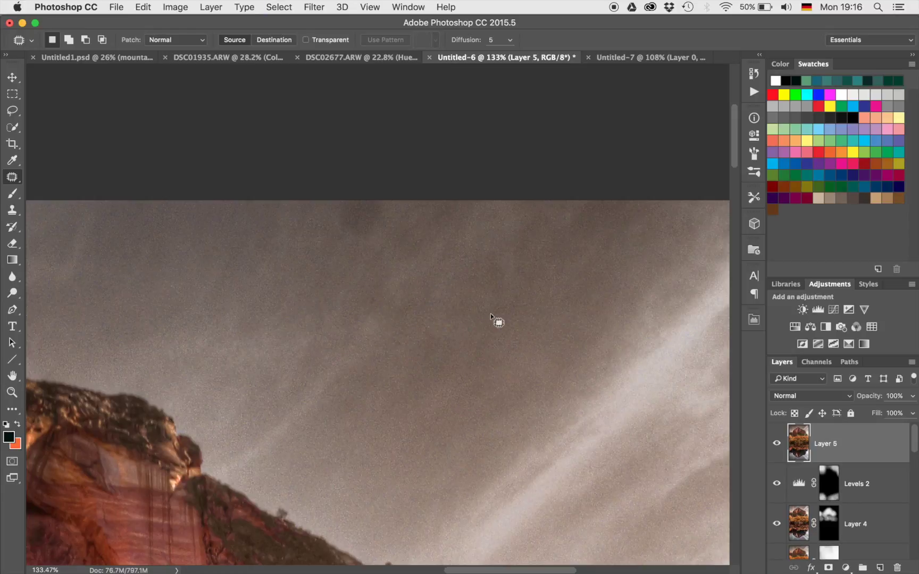
- Patch the dark spot at the sky's upper edge with nearby clean sky, and clear the selection
{"action": "scroll", "coordinate": [491, 313], "scroll_direction": "down", "scroll_amount": 4}
{"action": "mouse_move", "coordinate": [382, 251]}
{"action": "left_mouse_down"}
{"action": "mouse_move", "coordinate": [362, 278]}
{"action": "mouse_move", "coordinate": [348, 268]}
{"action": "mouse_move", "coordinate": [351, 249]}
{"action": "mouse_move", "coordinate": [372, 248]}
{"action": "left_mouse_up"}
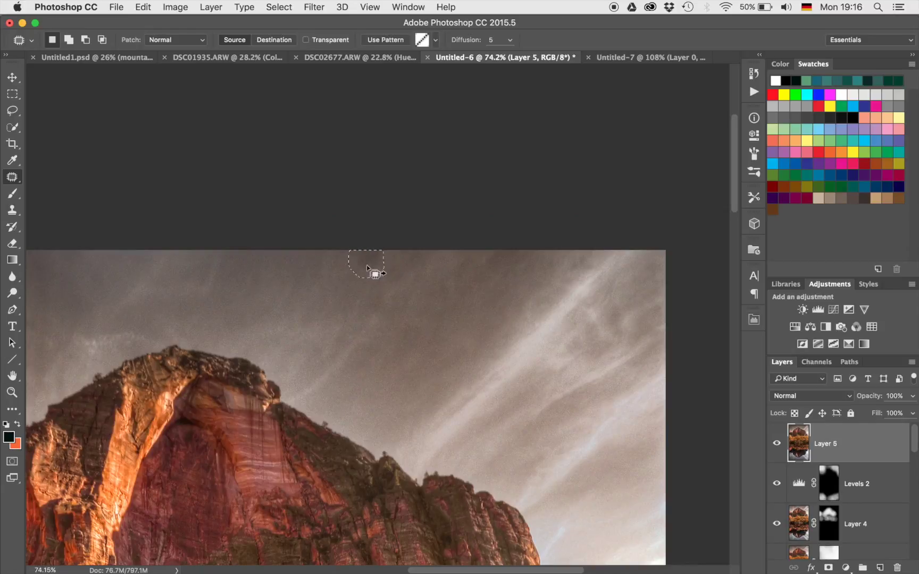
{"action": "key", "text": "super+d"}
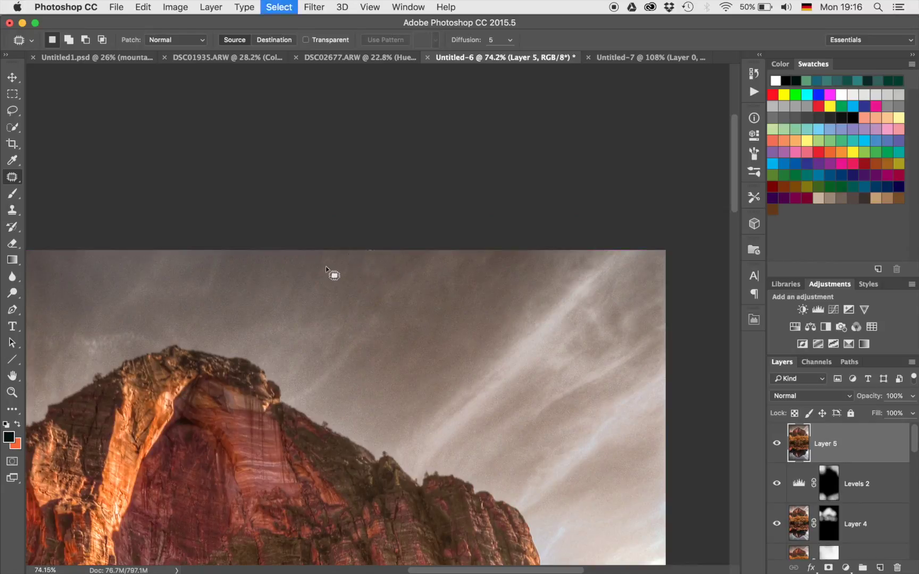
{"action": "scroll", "coordinate": [430, 292], "scroll_direction": "down", "scroll_amount": 3}
{"action": "scroll", "coordinate": [430, 292], "scroll_direction": "down", "scroll_amount": 1}
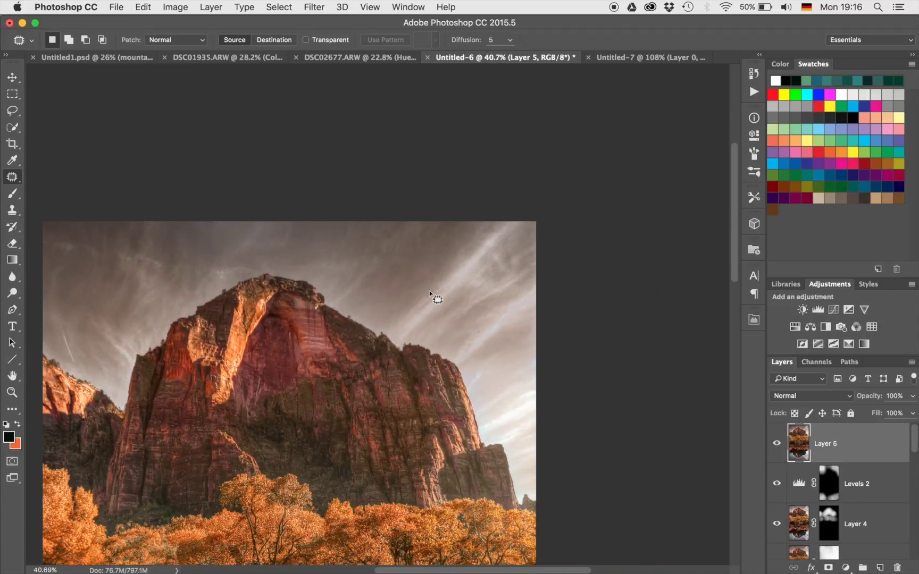
{"action": "scroll", "coordinate": [430, 292], "scroll_direction": "down", "scroll_amount": 2}
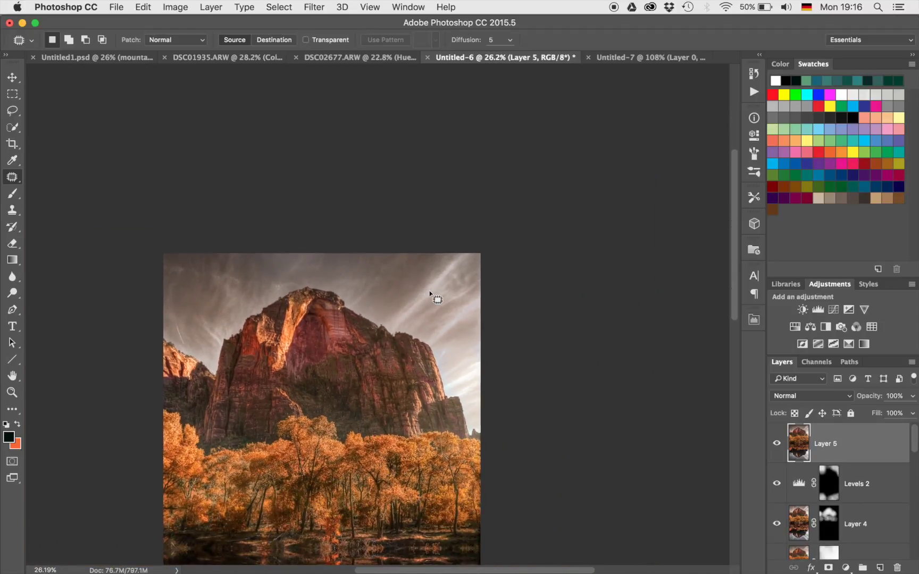
{"action": "scroll", "coordinate": [428, 294], "scroll_direction": "down", "scroll_amount": 1}
{"action": "scroll", "coordinate": [428, 297], "scroll_direction": "up", "scroll_amount": 3}
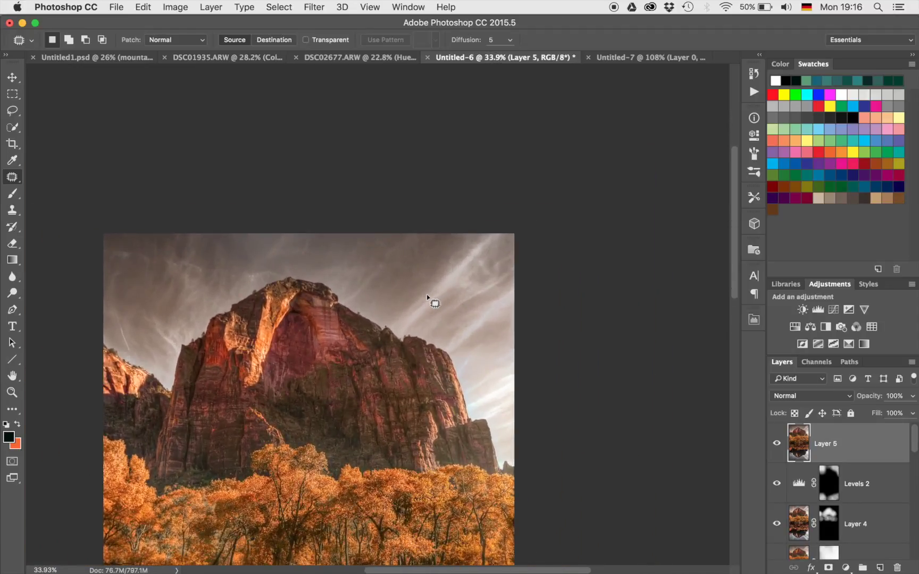
{"action": "scroll", "coordinate": [427, 296], "scroll_direction": "down", "scroll_amount": 3}
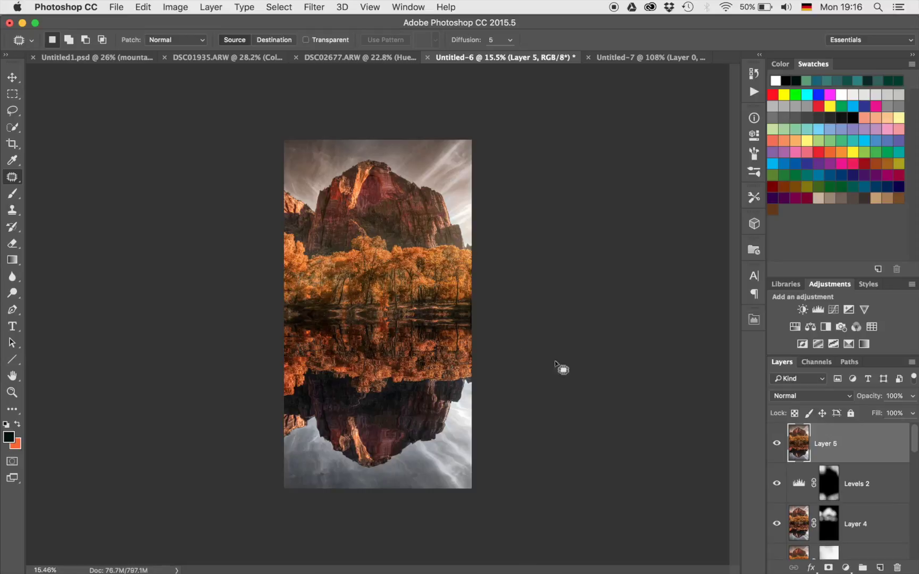
- Apply a Camera Raw post-crop vignette to Layer 5 with a moderate negative amount, Highlight Priority style and Highlights at 100
{"action": "left_click", "coordinate": [313, 6]}
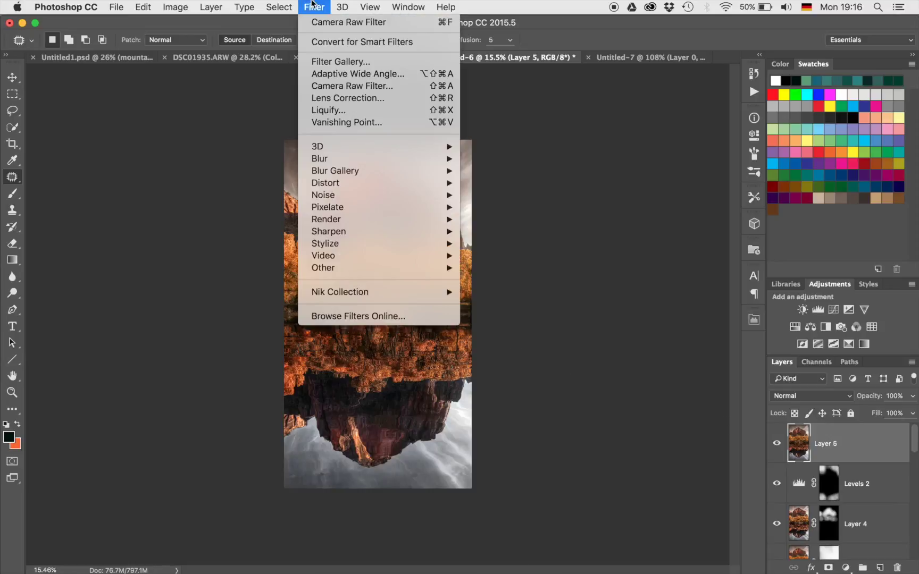
{"action": "left_click", "coordinate": [343, 87]}
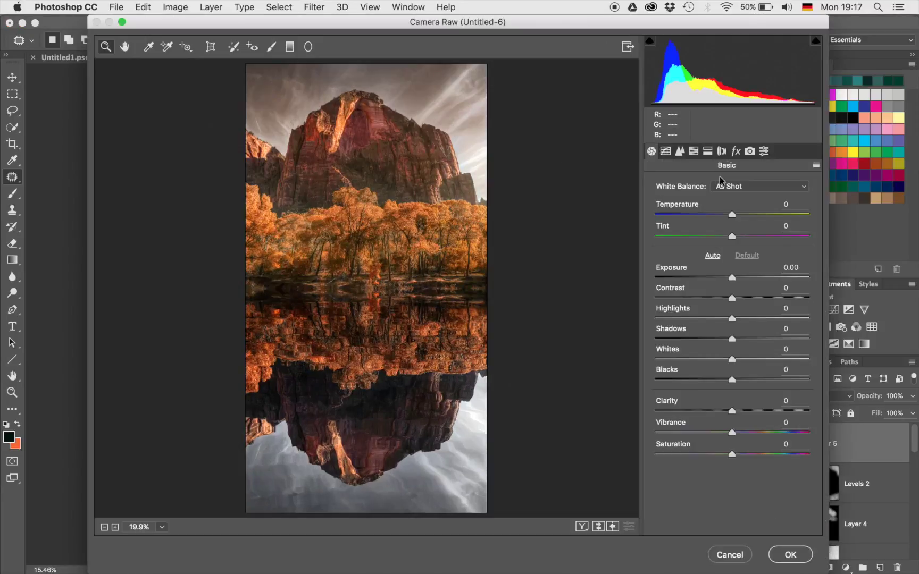
{"action": "left_click", "coordinate": [736, 152]}
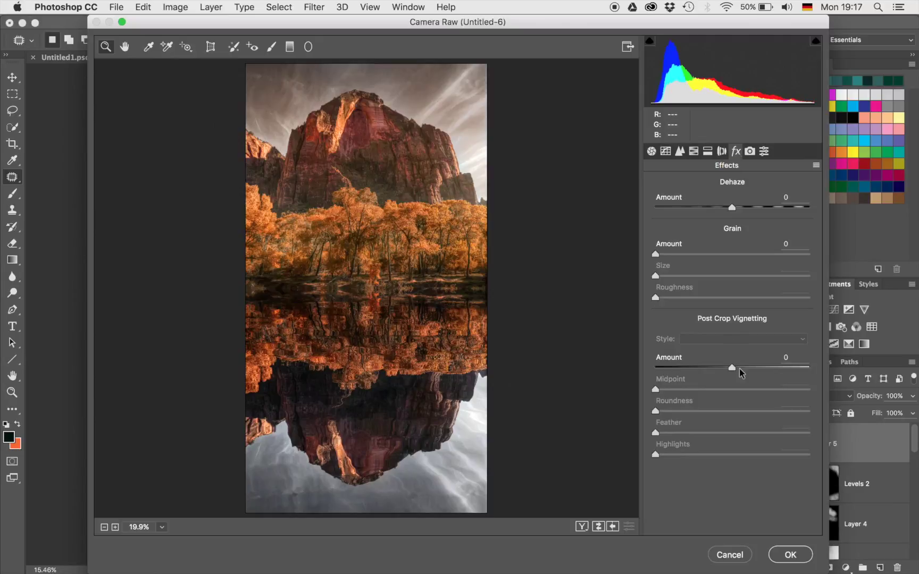
{"action": "left_click_drag", "start_coordinate": [733, 368], "coordinate": [708, 370]}
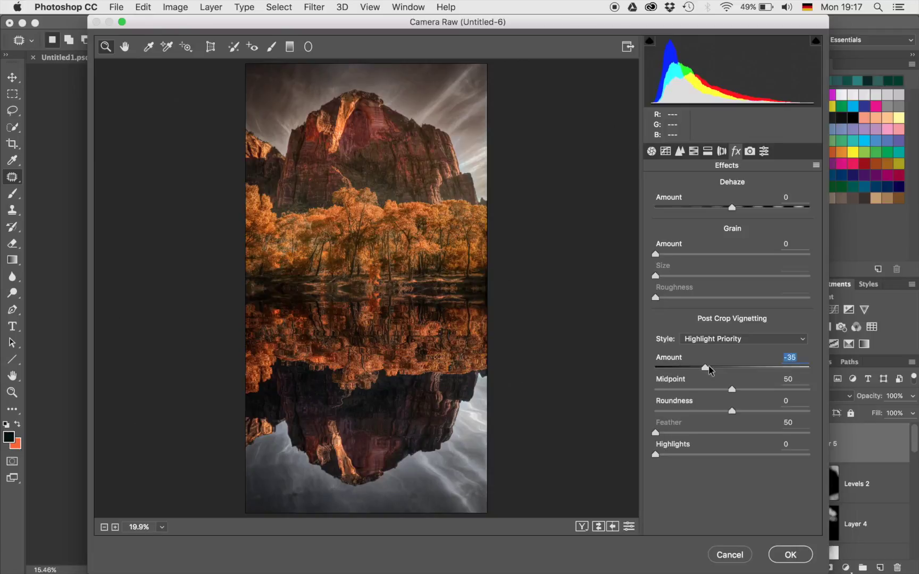
{"action": "left_click_drag", "start_coordinate": [656, 455], "coordinate": [856, 448]}
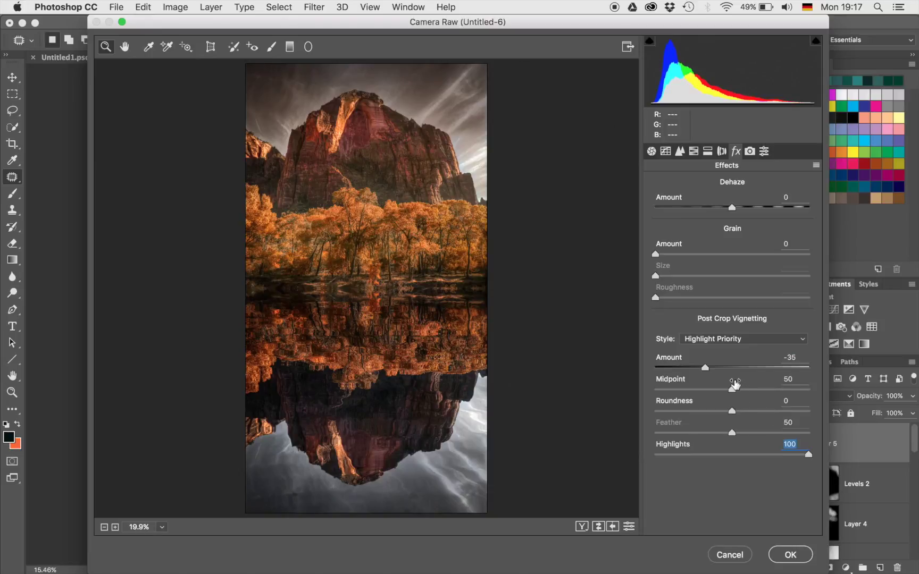
{"action": "left_click_drag", "start_coordinate": [699, 368], "coordinate": [714, 370]}
{"action": "left_click", "coordinate": [790, 553]}
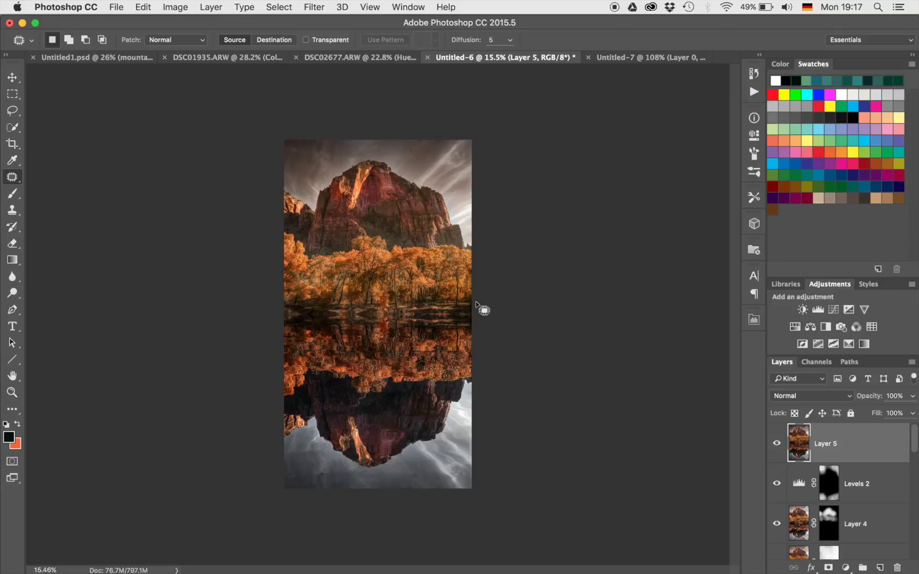
- Add a Curves adjustment layer that darkens the midtones from input 114 to output 104, and invert its mask to black
{"action": "left_click", "coordinate": [834, 310]}
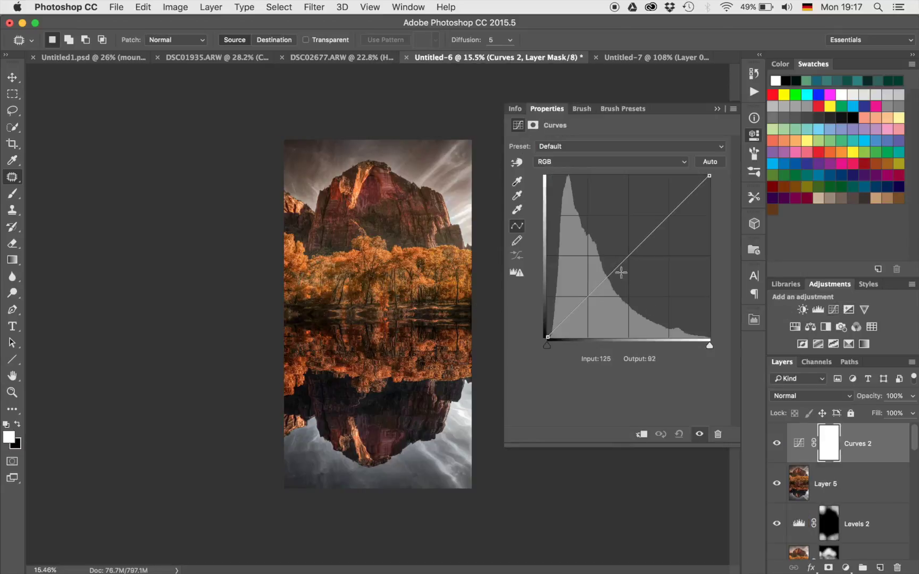
{"action": "left_click_drag", "start_coordinate": [620, 265], "coordinate": [620, 272]}
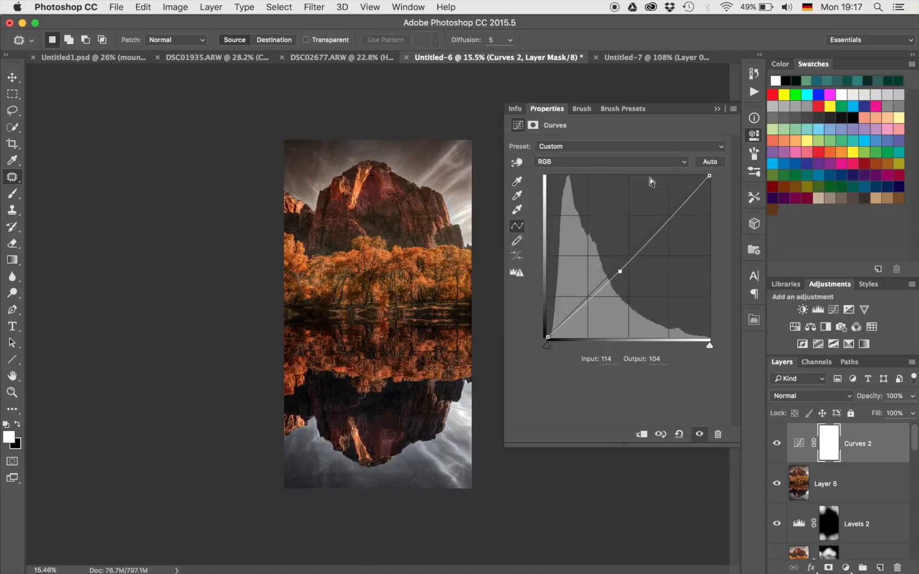
{"action": "left_click", "coordinate": [717, 108]}
{"action": "key", "text": "super+i"}
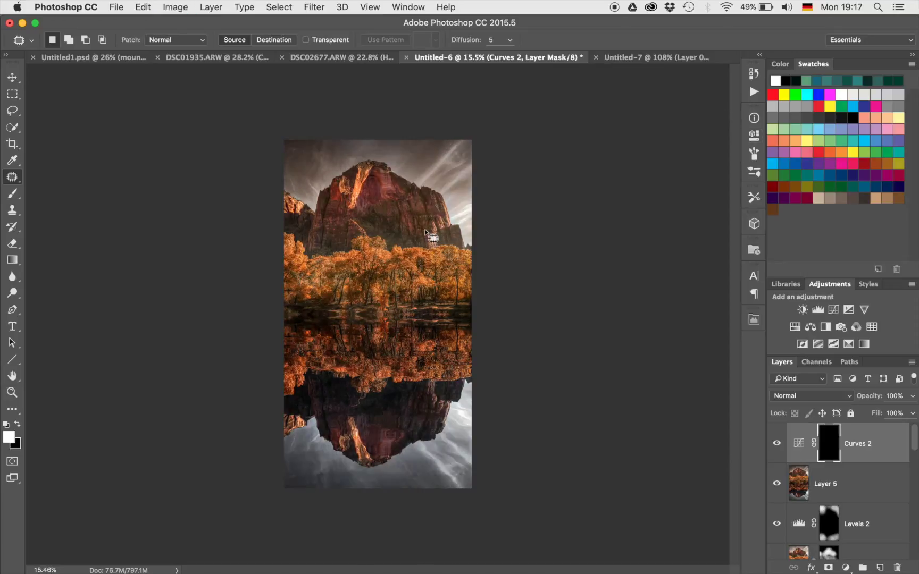
- Paint white on the Curves mask across the tree line and shore with a soft 1500 px brush, raising its opacity to 40%
{"action": "key", "text": "b"}
{"action": "key", "text": "bracketright"}
{"action": "key", "text": "bracketright"}
{"action": "key", "text": "bracketright"}
{"action": "key", "text": "bracketright"}
{"action": "key", "text": "bracketright"}
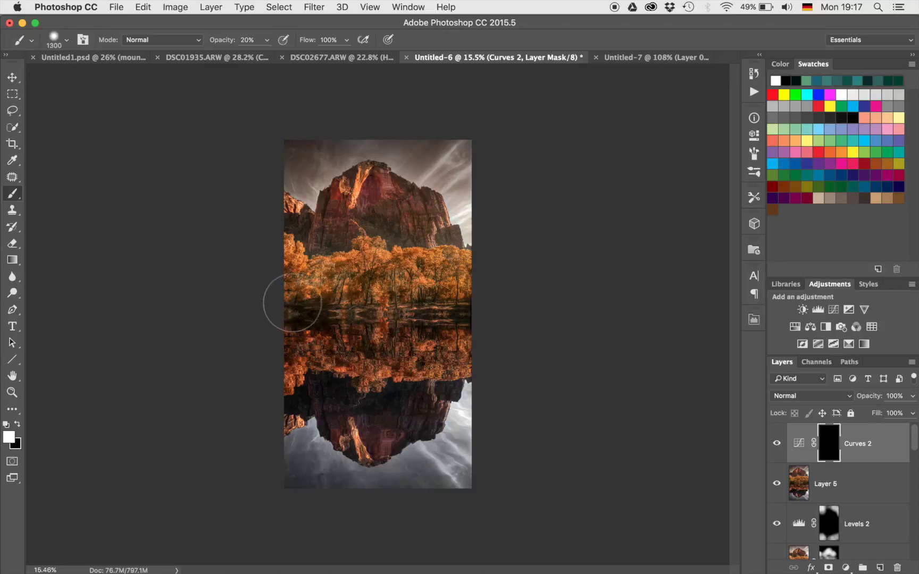
{"action": "mouse_move", "coordinate": [287, 282]}
{"action": "left_mouse_down"}
{"action": "mouse_move", "coordinate": [476, 277]}
{"action": "mouse_move", "coordinate": [378, 282]}
{"action": "mouse_move", "coordinate": [298, 264]}
{"action": "left_mouse_up"}
{"action": "key", "text": "4"}
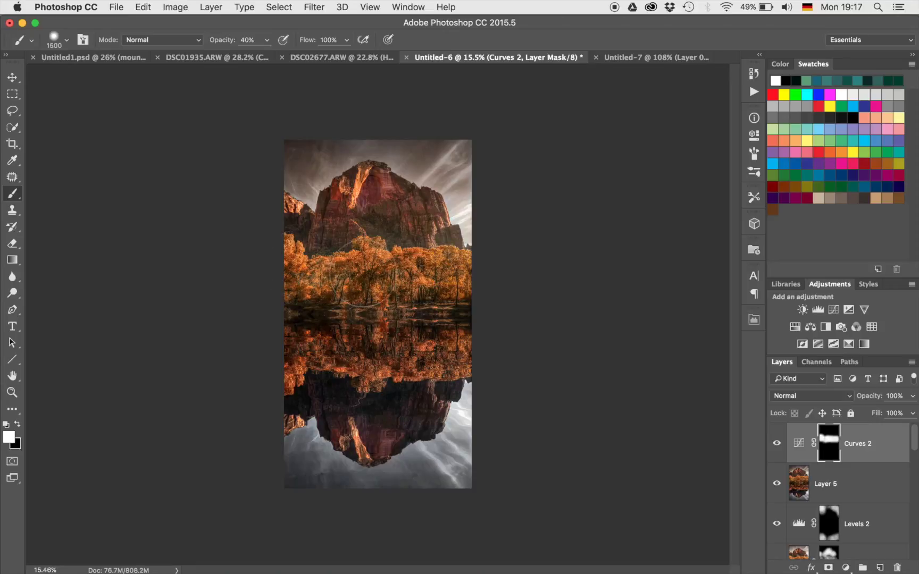
- Examine the graded image up close, covering the mountain, sky, tree line and water reflection
{"action": "scroll", "coordinate": [469, 282], "scroll_direction": "up", "scroll_amount": 7}
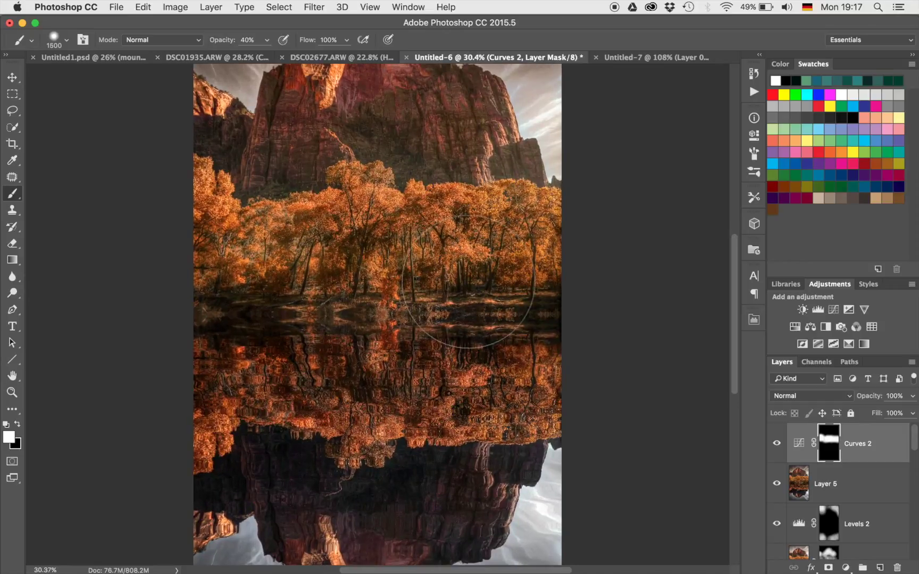
{"action": "scroll", "coordinate": [467, 281], "scroll_direction": "down", "scroll_amount": 2}
{"action": "scroll", "coordinate": [467, 282], "scroll_direction": "up", "scroll_amount": 2}
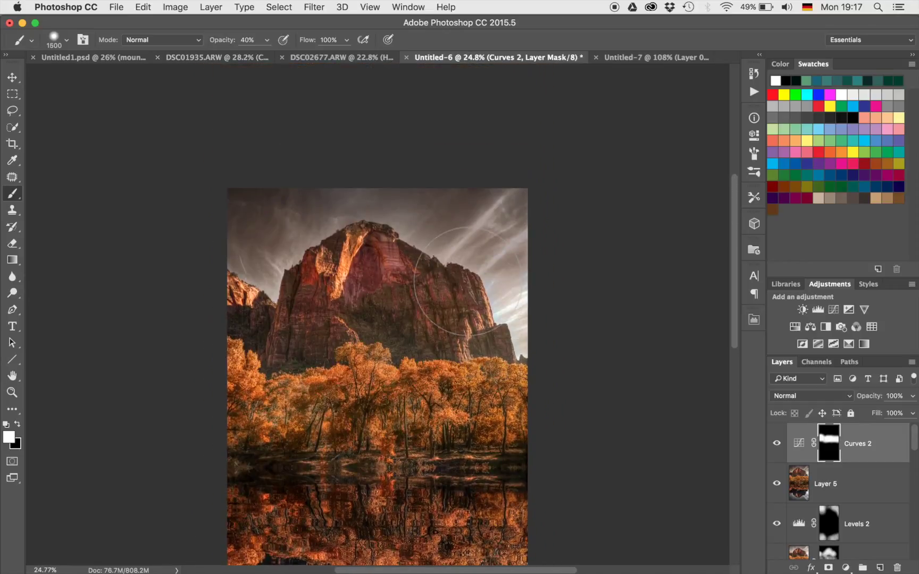
{"action": "scroll", "coordinate": [576, 283], "scroll_direction": "down", "scroll_amount": 5}
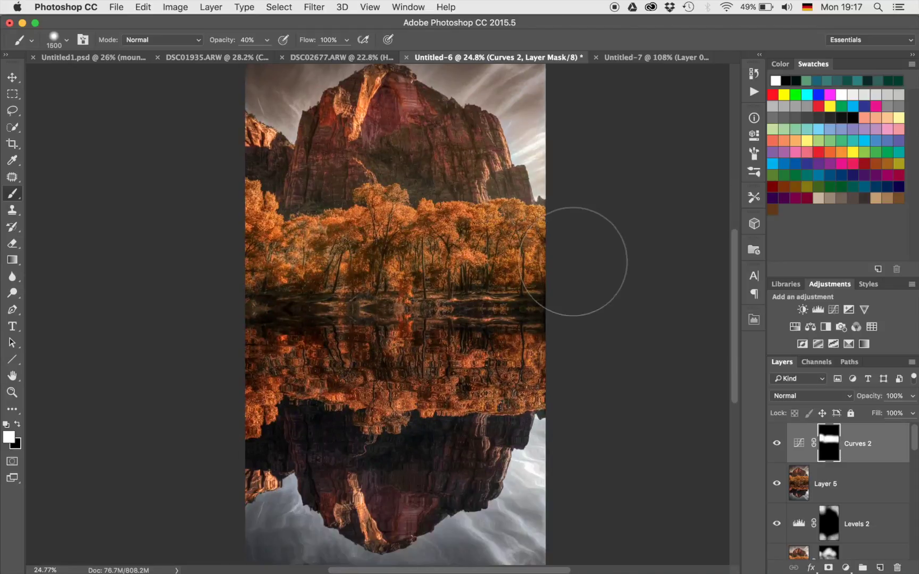
{"action": "scroll", "coordinate": [572, 261], "scroll_direction": "down", "scroll_amount": 2}
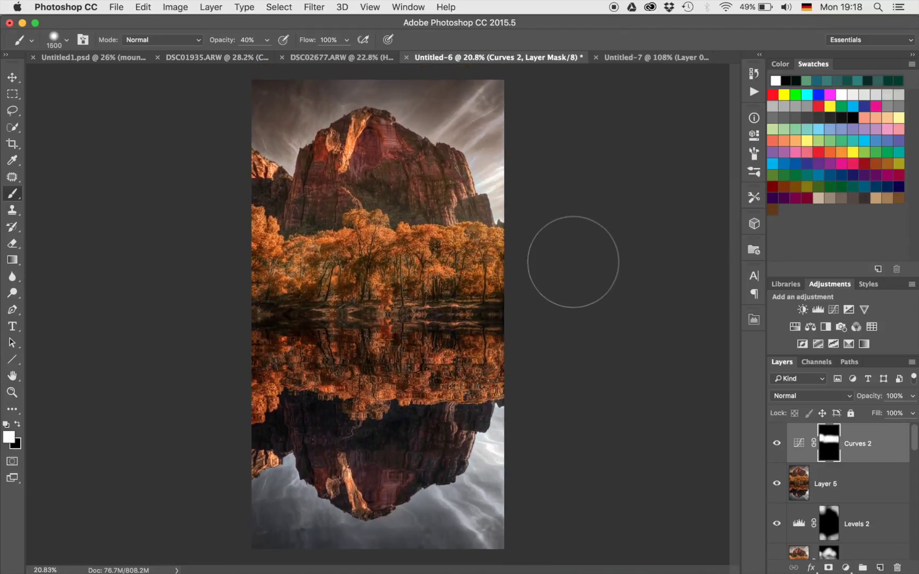